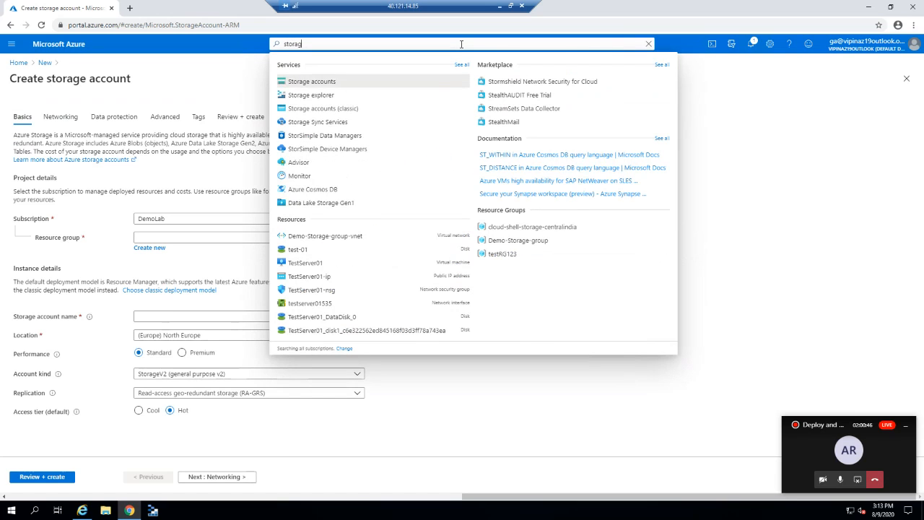
From the Storage accounts list, start a new storage account and check the available subscriptions.
{"action": "key", "text": "Return"}
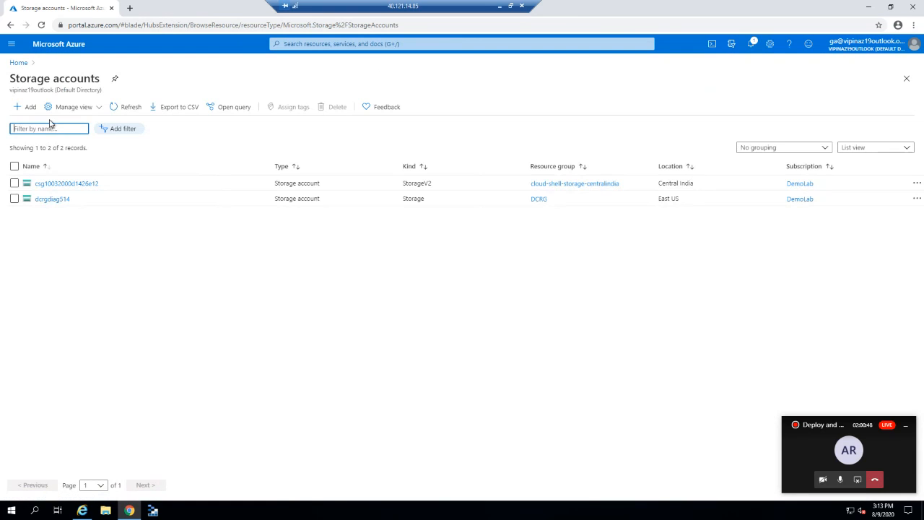
{"action": "left_click", "coordinate": [31, 108]}
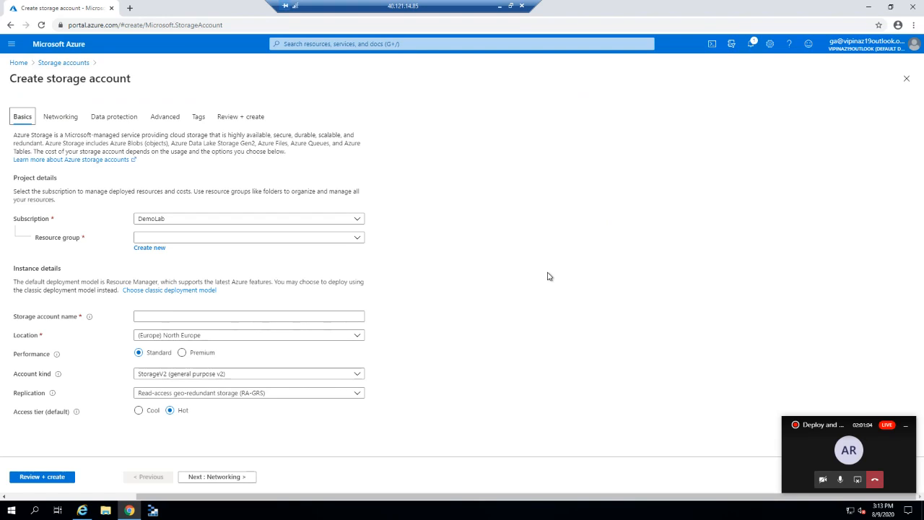
{"action": "left_click", "coordinate": [346, 224]}
Create a new resource group named Lab-Storage for the storage account.
{"action": "left_click", "coordinate": [432, 222]}
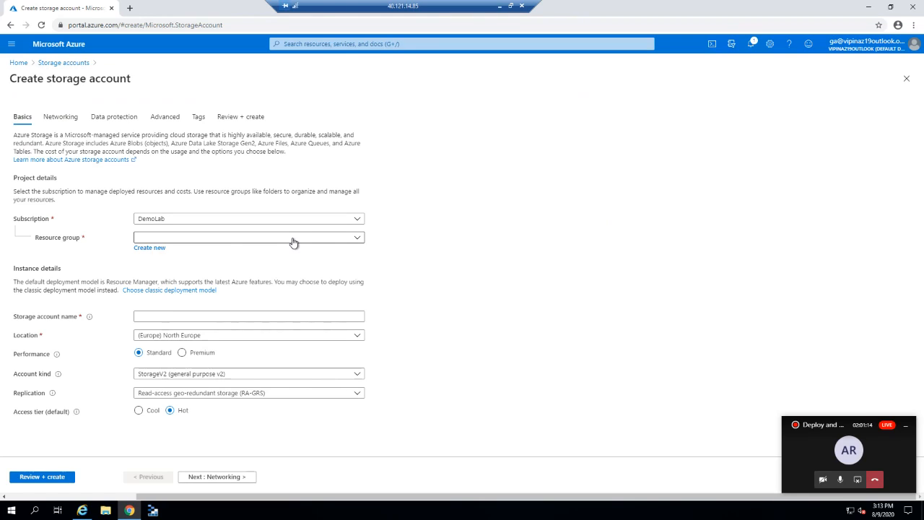
{"action": "left_click", "coordinate": [151, 249]}
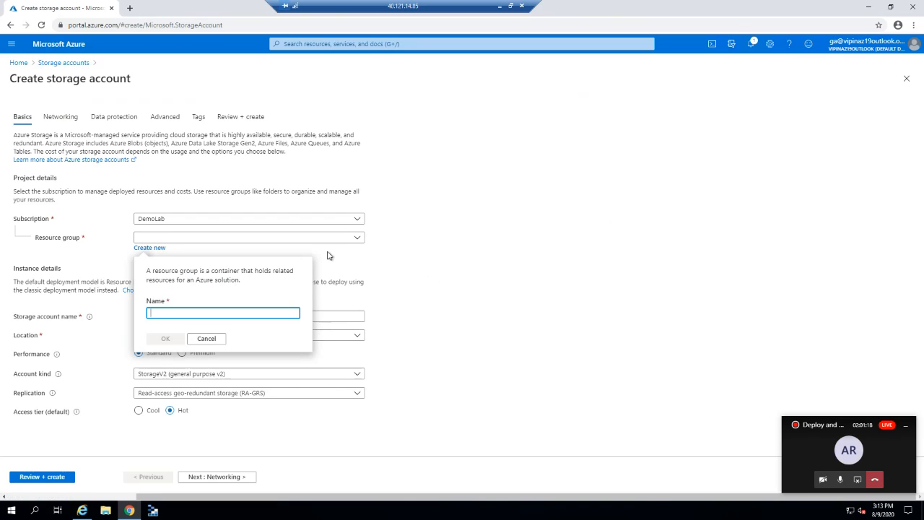
{"action": "type", "text": "Lab-Storage"}
{"action": "left_click", "coordinate": [167, 340]}
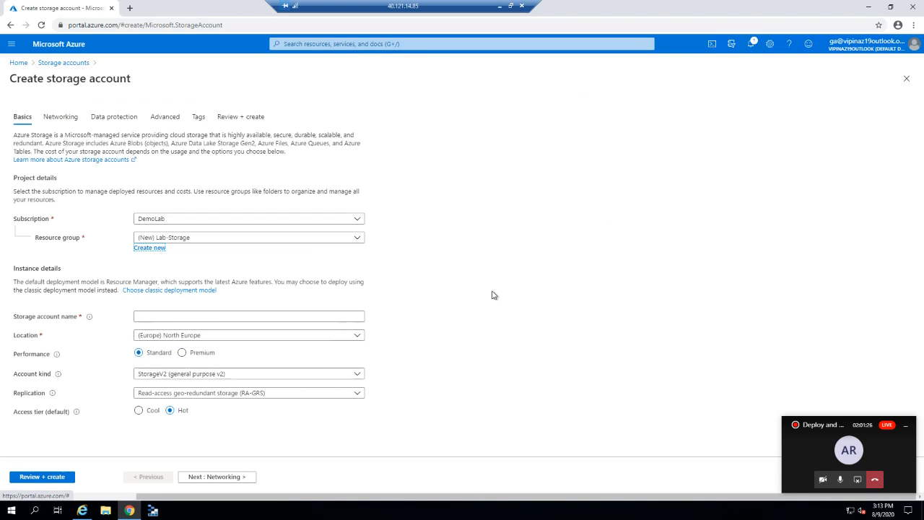
{"action": "mouse_move", "coordinate": [91, 321]}
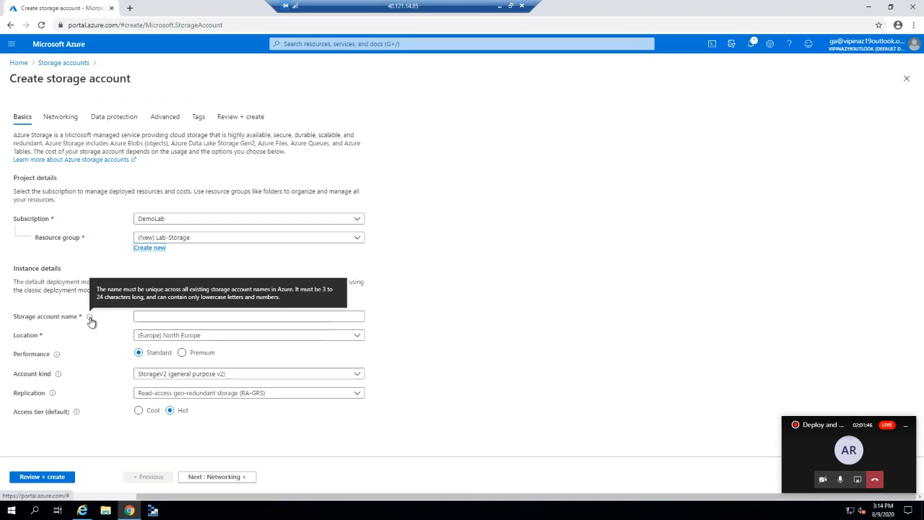
{"action": "left_click", "coordinate": [150, 316]}
Name the storage account eusstorageaccount01 and filter the region list by 'east'.
{"action": "type", "text": "Eus"}
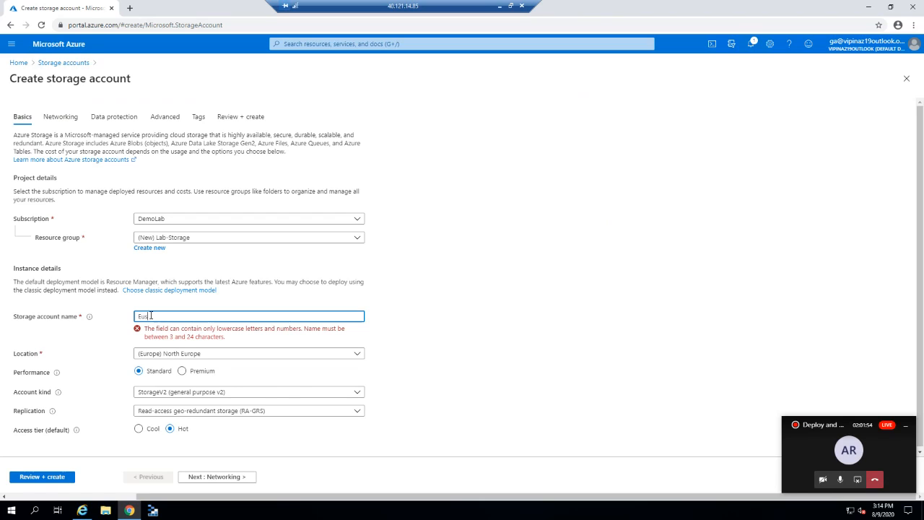
{"action": "type", "text": "eus"}
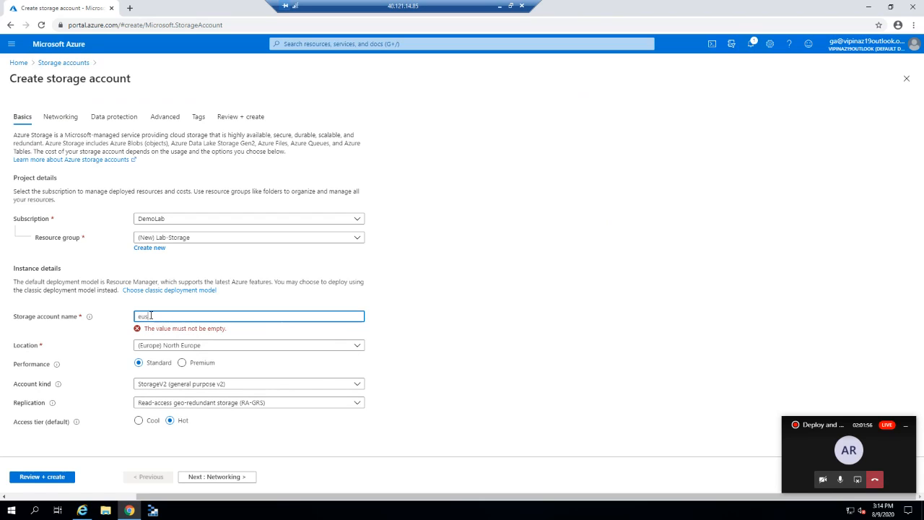
{"action": "type", "text": "storage01"}
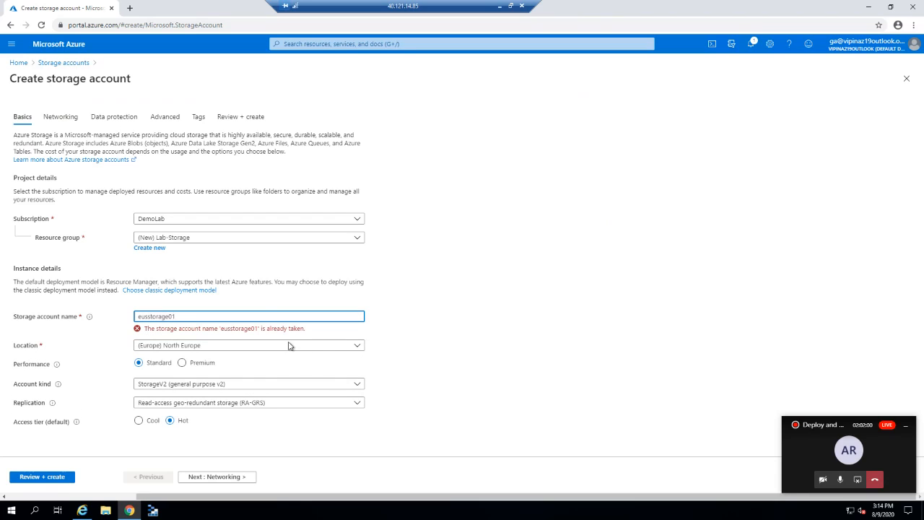
{"action": "type", "text": "account"}
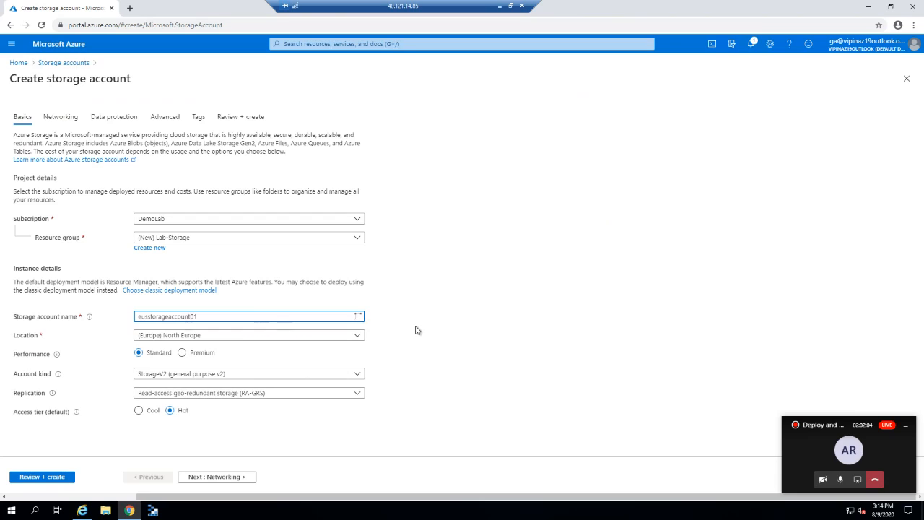
{"action": "left_click", "coordinate": [223, 338]}
{"action": "type", "text": "east"}
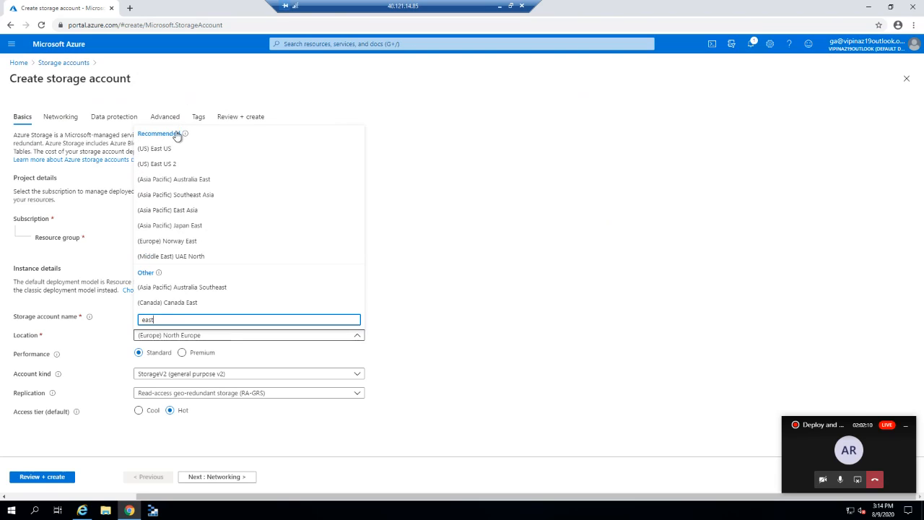
Choose (US) East US as the location and review the Account kind options.
{"action": "left_click", "coordinate": [167, 152]}
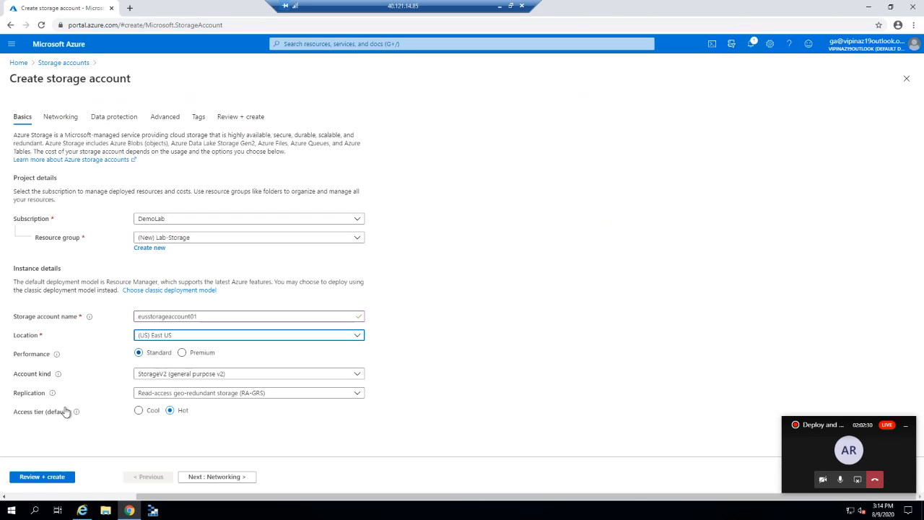
{"action": "left_click", "coordinate": [190, 374]}
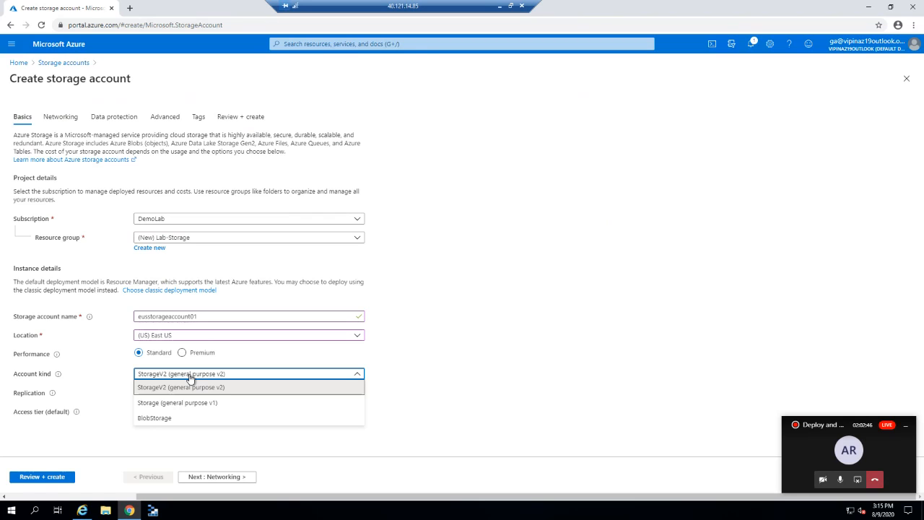
{"action": "left_click", "coordinate": [235, 388]}
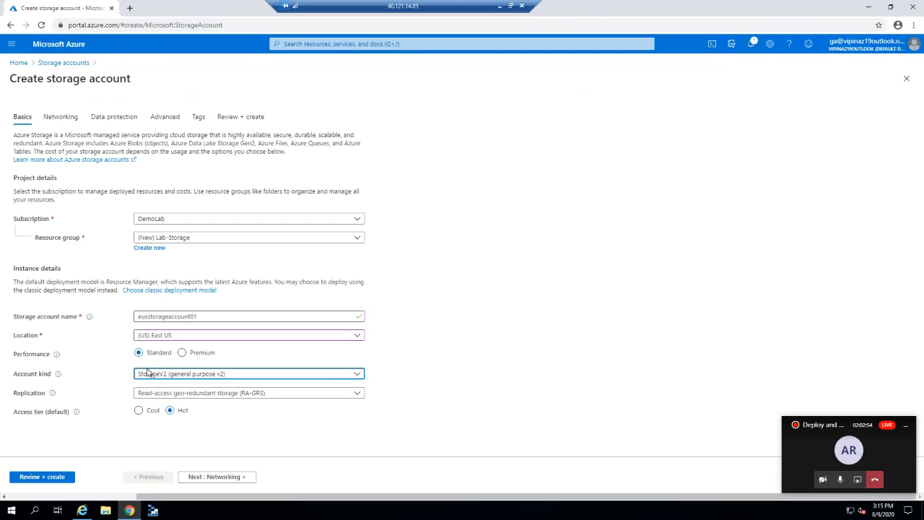
{"action": "left_click", "coordinate": [202, 395]}
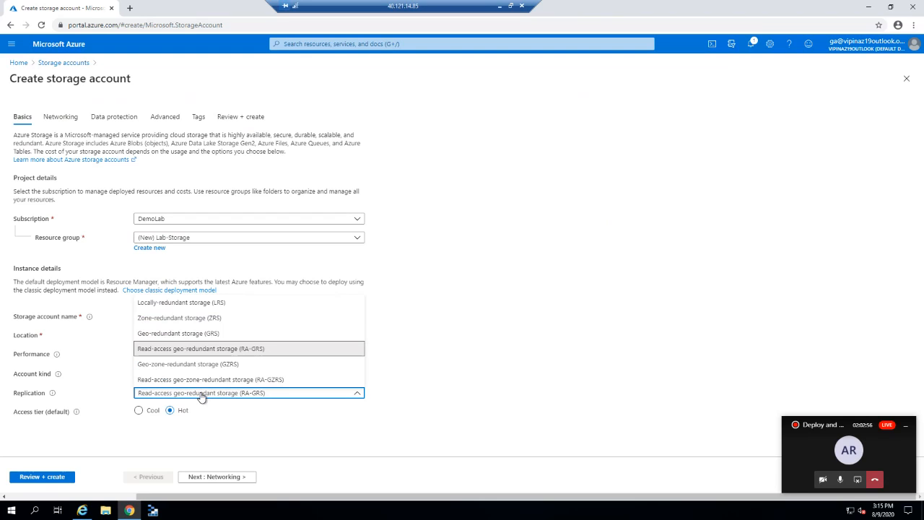
{"action": "left_click", "coordinate": [436, 412]}
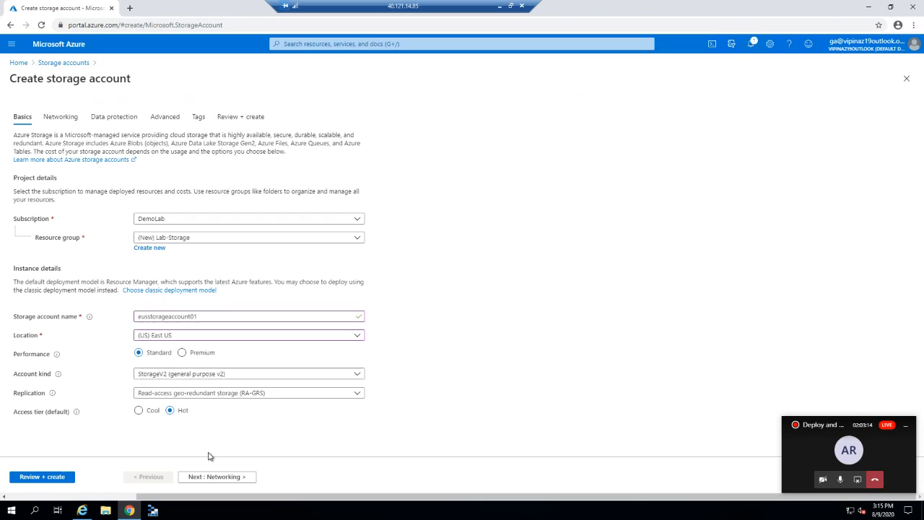
{"action": "left_click", "coordinate": [141, 413]}
On Networking, try selected-networks access with no virtual network, then choose Private endpoint connectivity.
{"action": "left_click", "coordinate": [217, 477]}
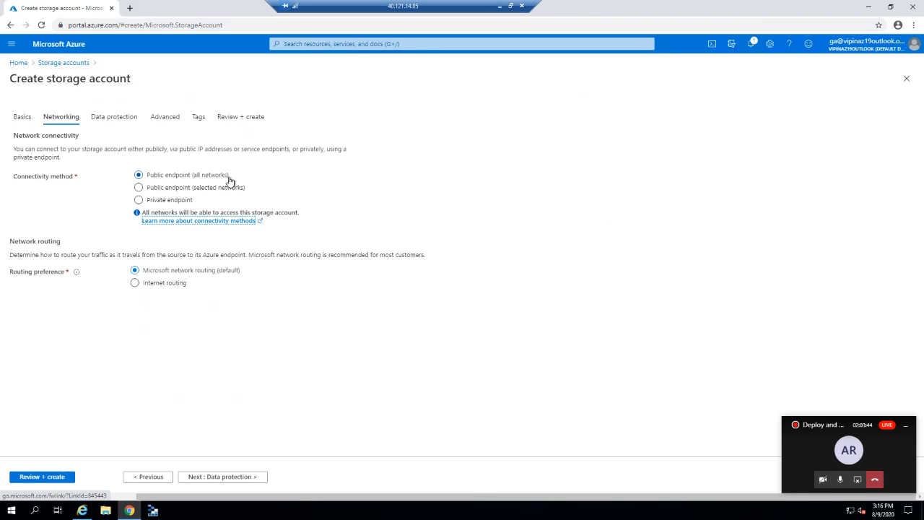
{"action": "left_click", "coordinate": [172, 190]}
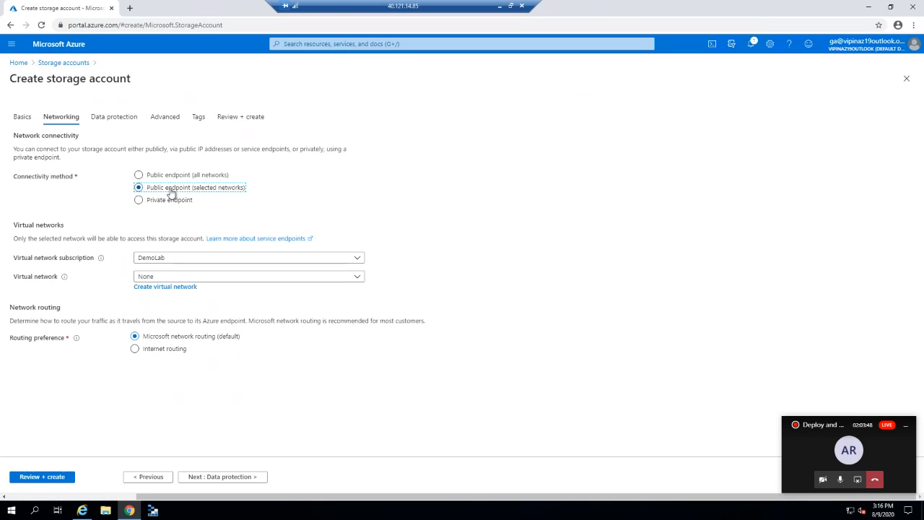
{"action": "left_click", "coordinate": [170, 260]}
{"action": "left_click", "coordinate": [467, 277]}
{"action": "left_click", "coordinate": [353, 280]}
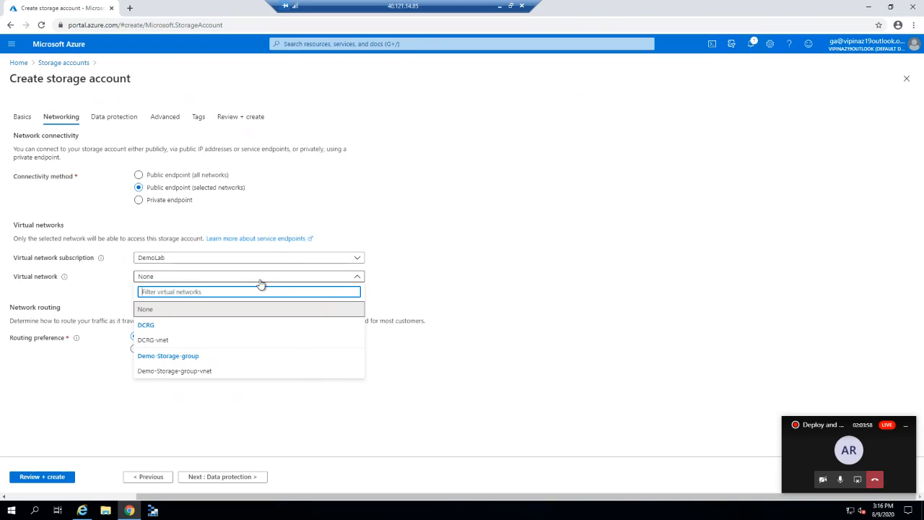
{"action": "left_click", "coordinate": [391, 283]}
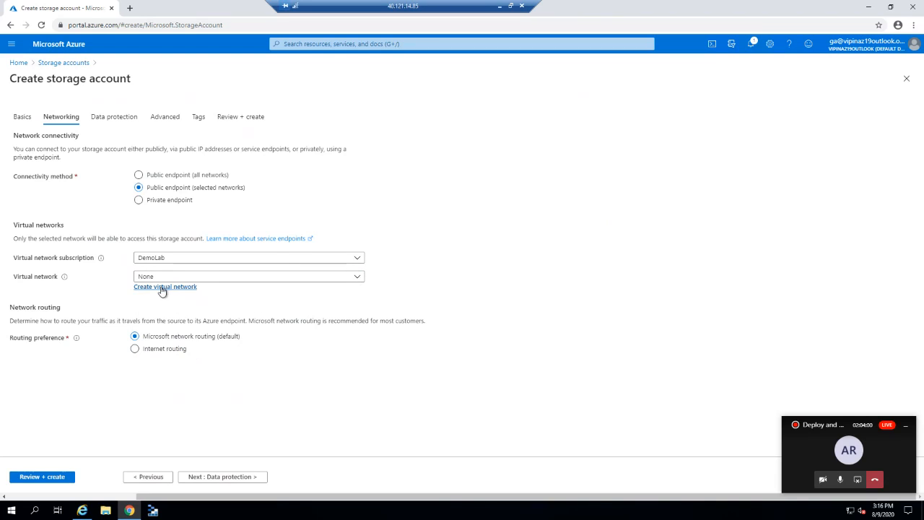
{"action": "left_click", "coordinate": [167, 204]}
{"action": "left_click", "coordinate": [167, 203]}
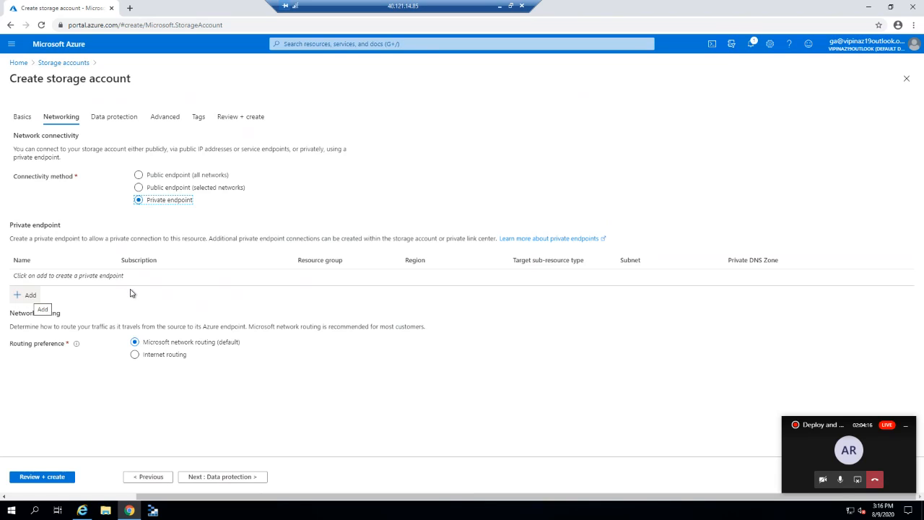
Switch connectivity back to Public endpoint (all networks) and continue to Data protection.
{"action": "left_click", "coordinate": [156, 178]}
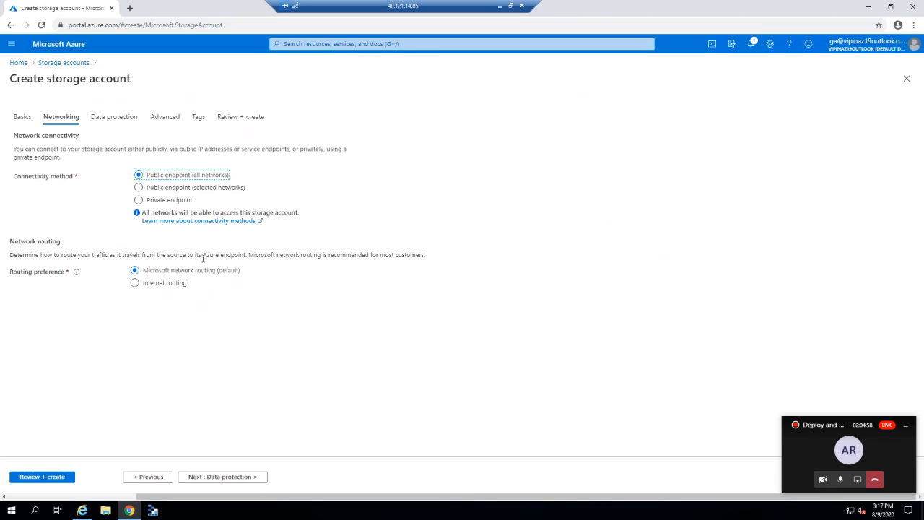
{"action": "left_click", "coordinate": [234, 478]}
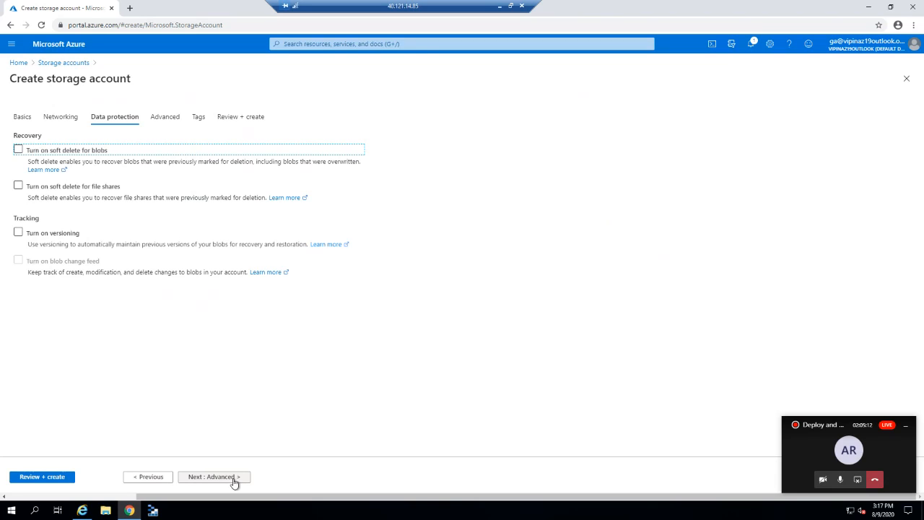
Enable 7-day soft delete for blobs and file shares plus blob versioning, then go to Advanced.
{"action": "left_click", "coordinate": [18, 151]}
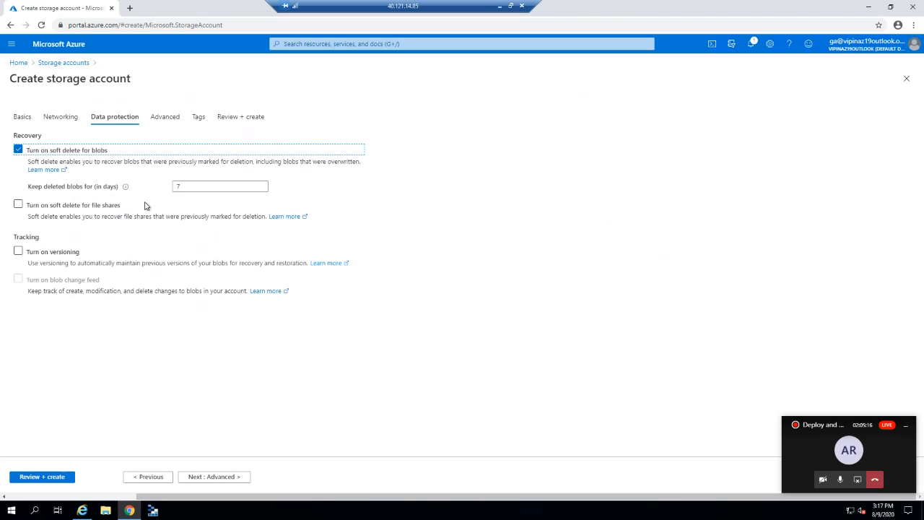
{"action": "left_click", "coordinate": [191, 187]}
{"action": "left_click", "coordinate": [18, 205]}
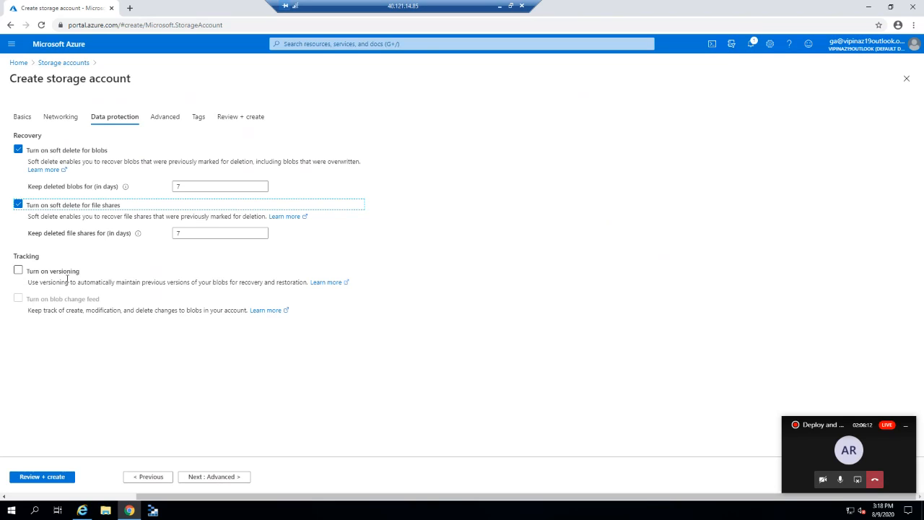
{"action": "left_click", "coordinate": [18, 270]}
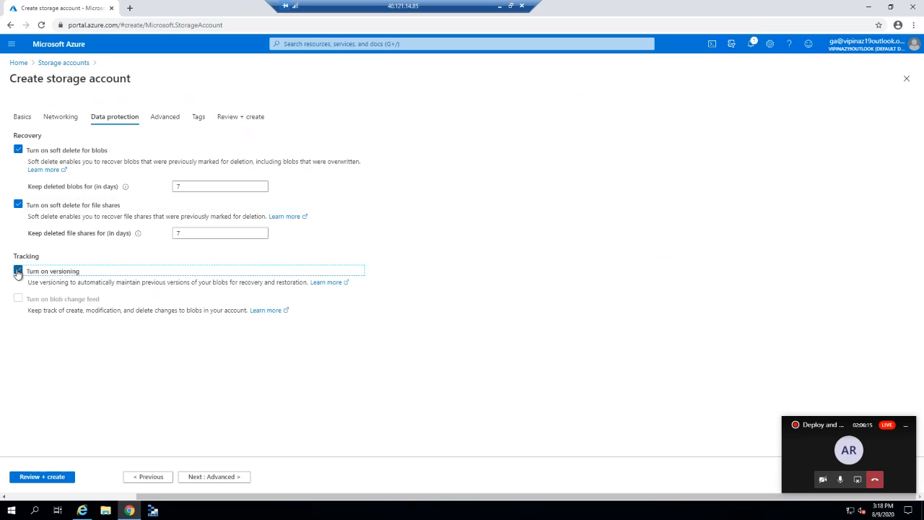
{"action": "double_click", "coordinate": [22, 205]}
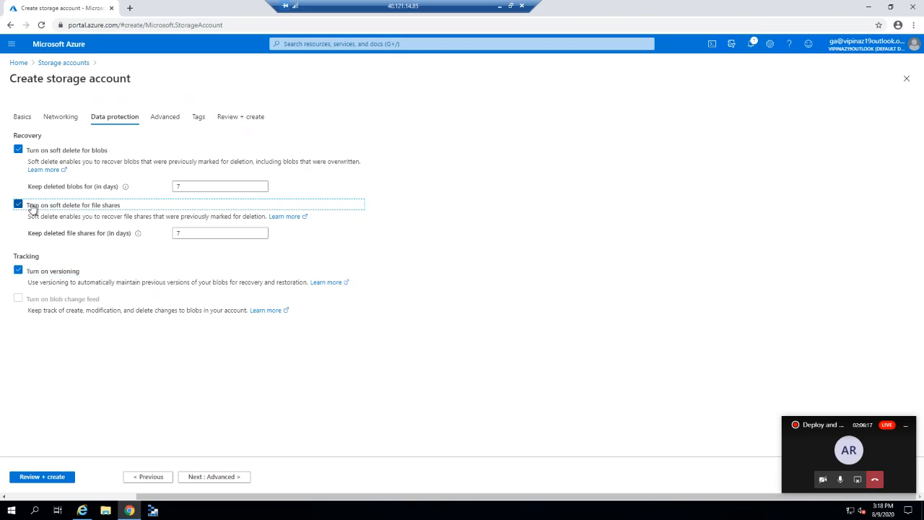
{"action": "left_click", "coordinate": [202, 480]}
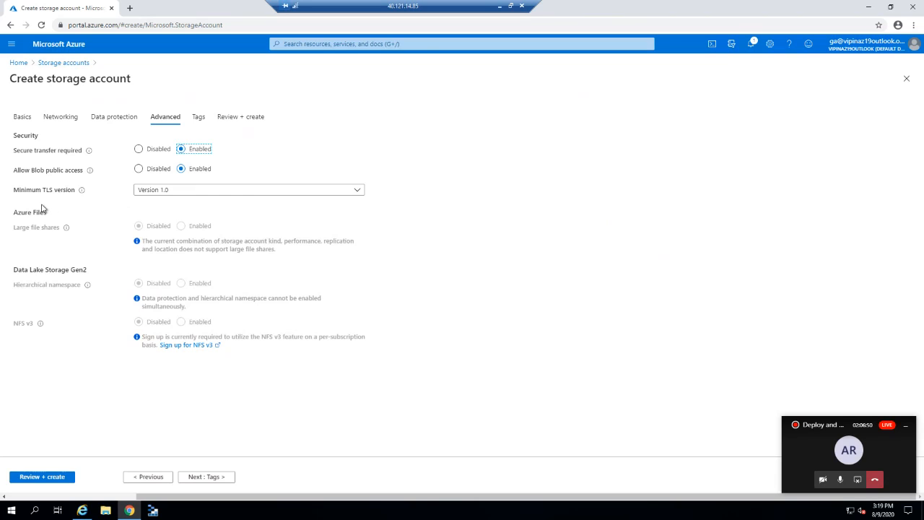
Pick Version 1.2 in the Minimum TLS version dropdown.
{"action": "left_click", "coordinate": [176, 191]}
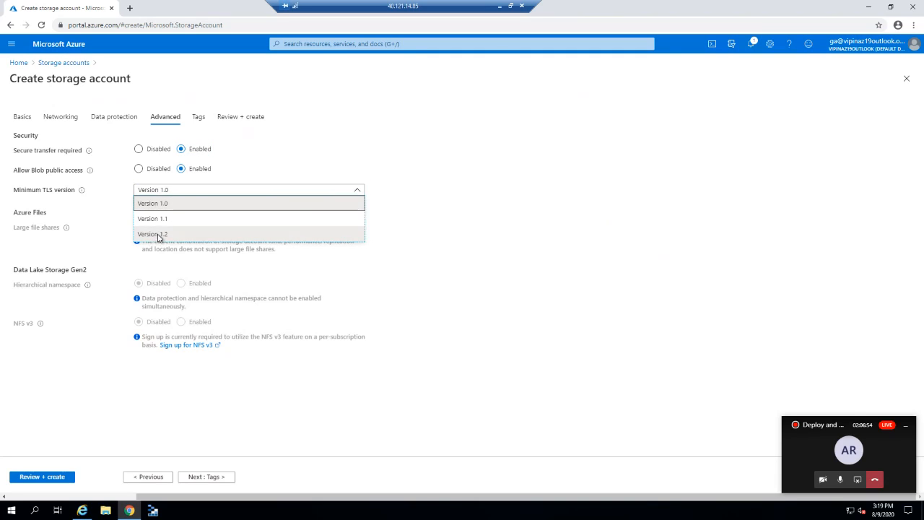
{"action": "left_click", "coordinate": [158, 236]}
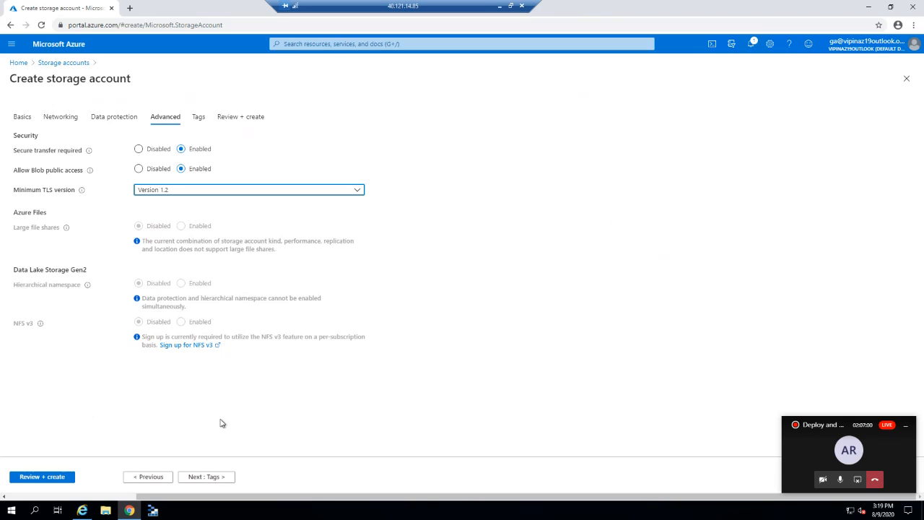
On the Tags step, add a 'build by' tag with the creator's name as its value.
{"action": "left_click", "coordinate": [208, 478]}
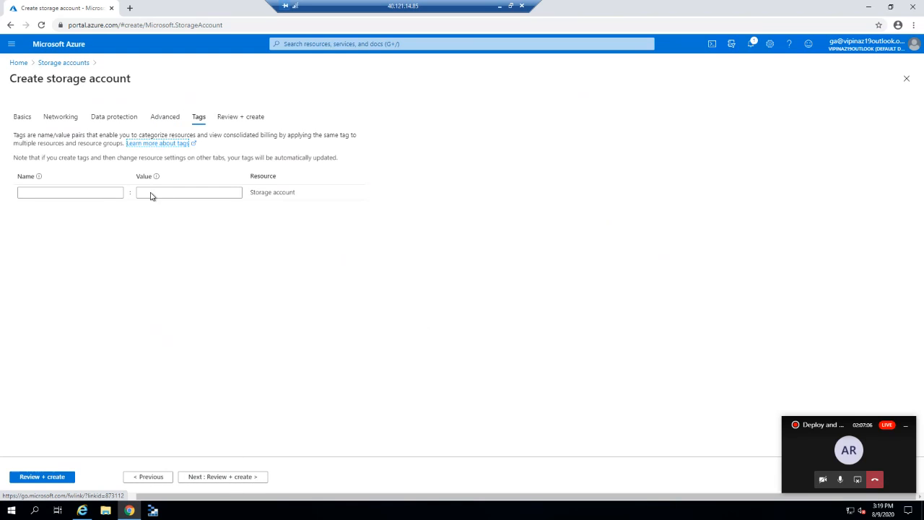
{"action": "left_click", "coordinate": [91, 194]}
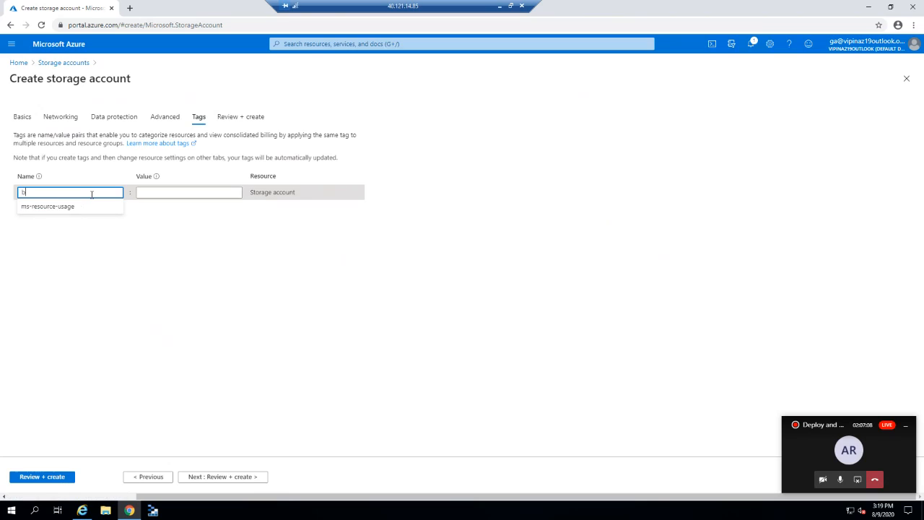
{"action": "type", "text": "build by"}
{"action": "left_click", "coordinate": [172, 193]}
{"action": "type", "text": "kirtika"}
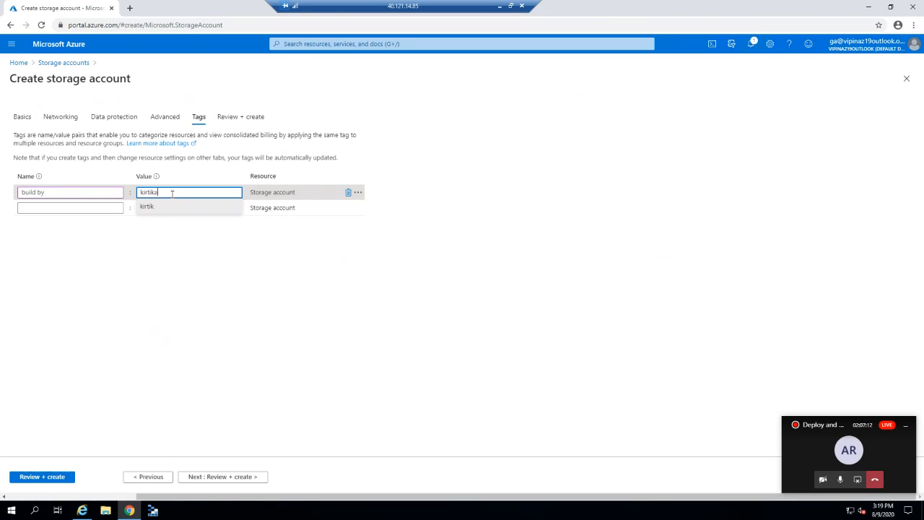
Add a second tag 'environment' with the value test-lab.
{"action": "left_click", "coordinate": [72, 209]}
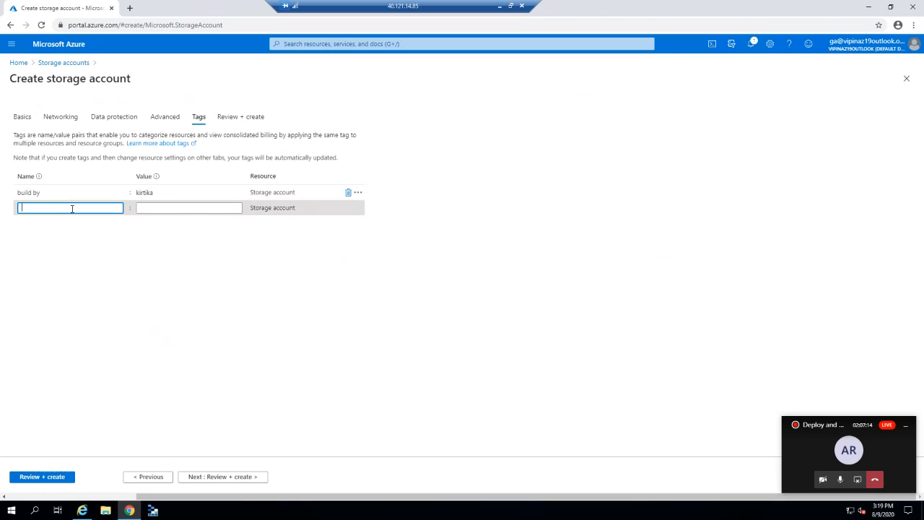
{"action": "type", "text": "en"}
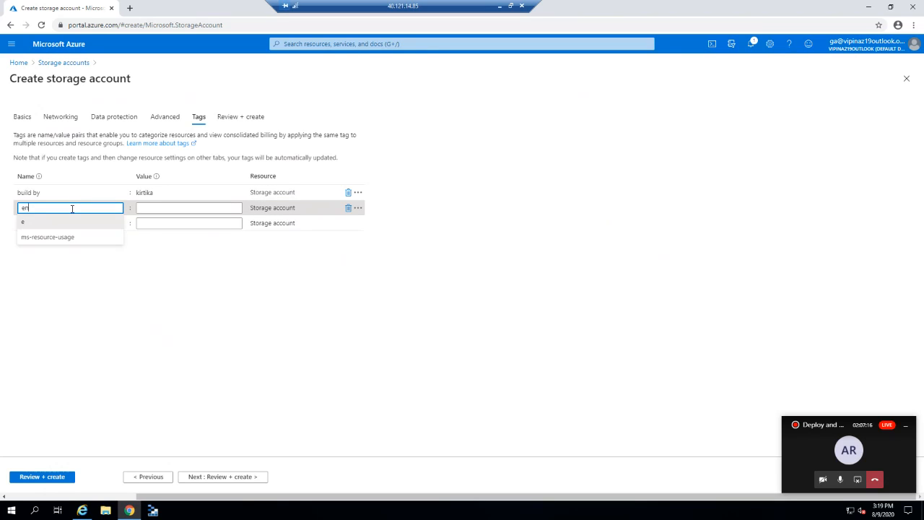
{"action": "type", "text": "vironment"}
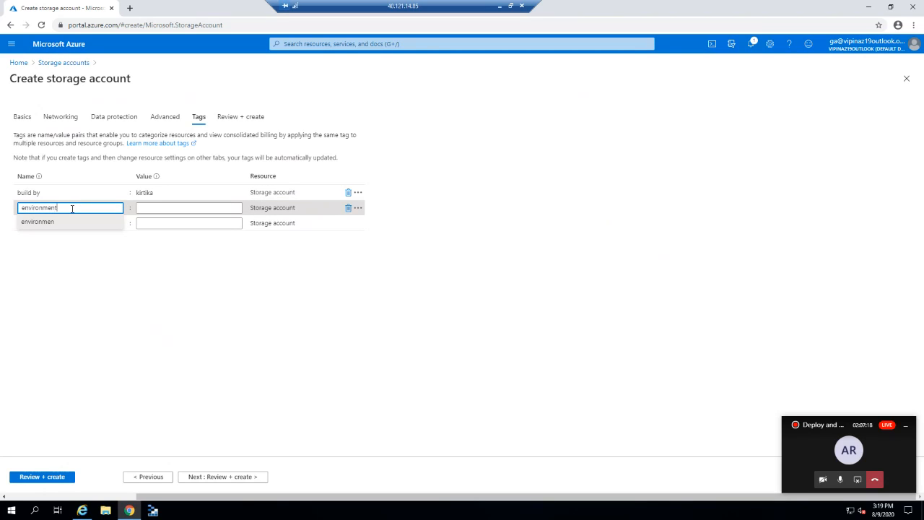
{"action": "left_click", "coordinate": [154, 209]}
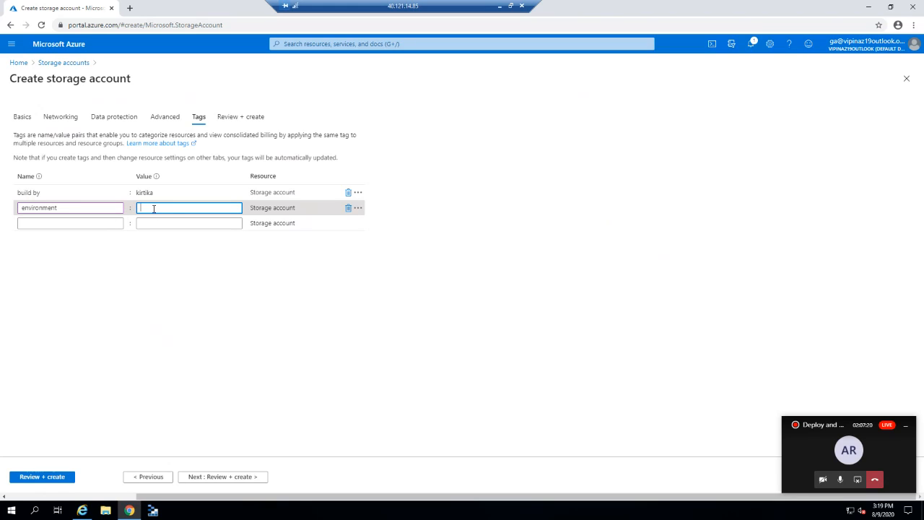
{"action": "type", "text": "test"}
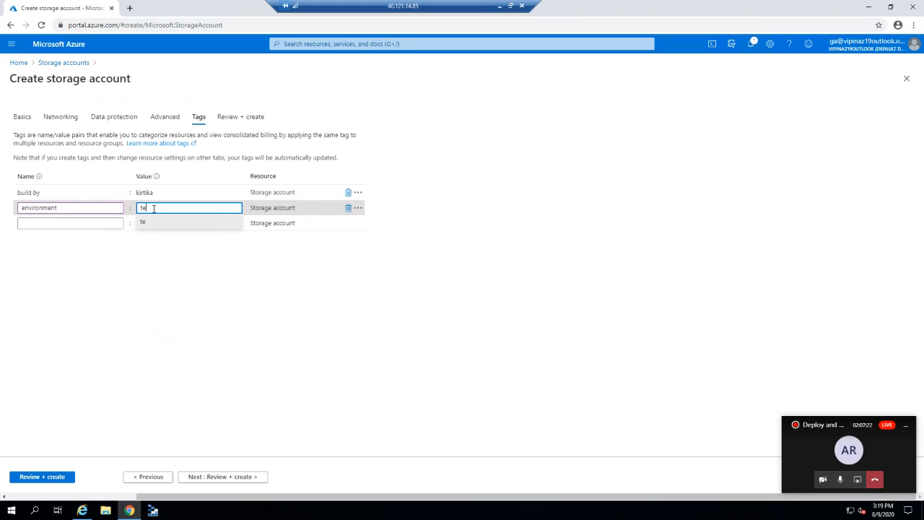
{"action": "type", "text": "ab"}
{"action": "left_click", "coordinate": [145, 313]}
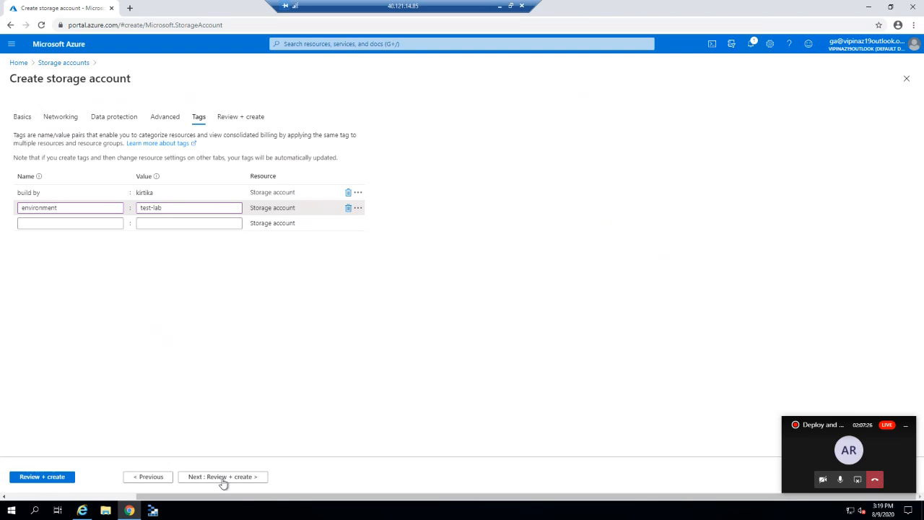
Review the validated summary and create the storage account in resource group Lab-Storage.
{"action": "left_click", "coordinate": [224, 480]}
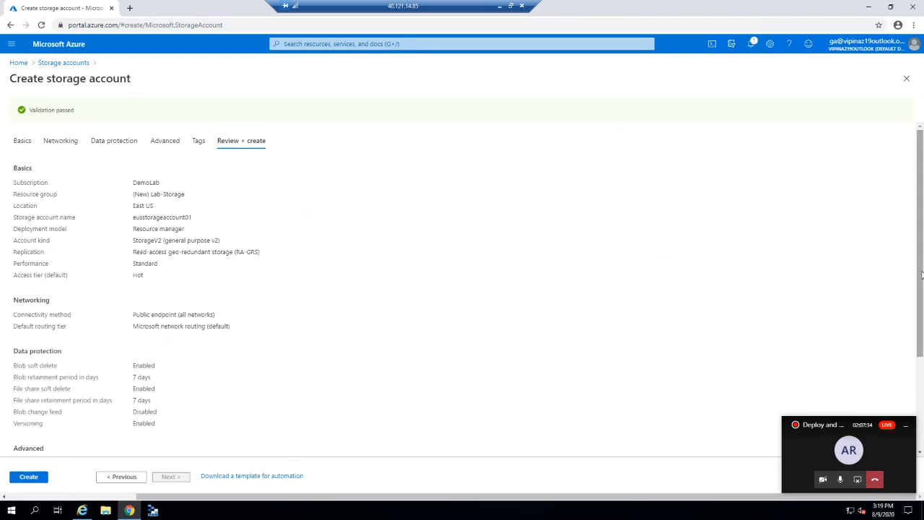
{"action": "left_click_drag", "start_coordinate": [923, 344], "coordinate": [923, 193]}
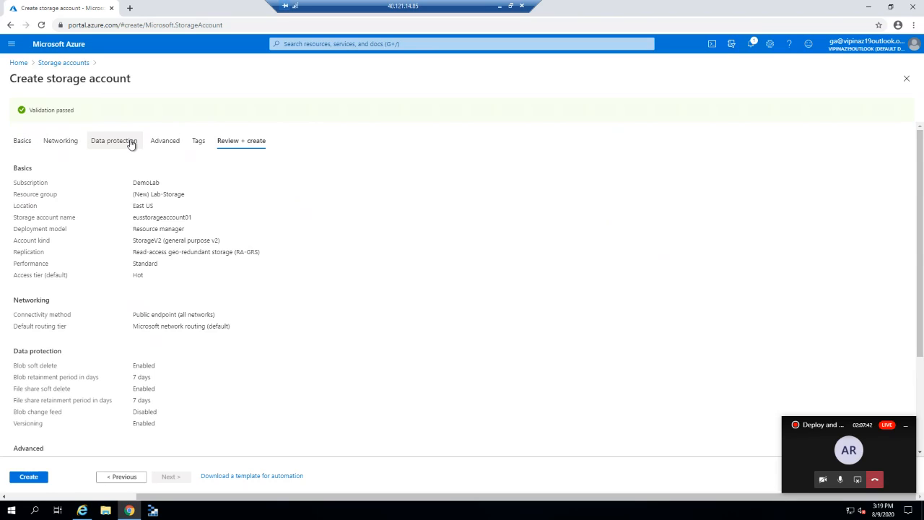
{"action": "left_click", "coordinate": [30, 478]}
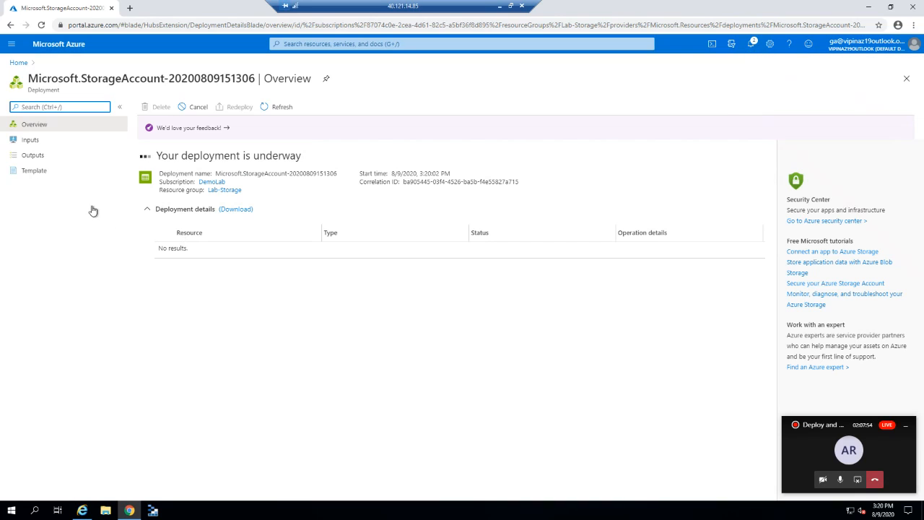
View the storage account deployment's ARM template, with 15 parameters and 3 resources.
{"action": "left_click", "coordinate": [52, 177]}
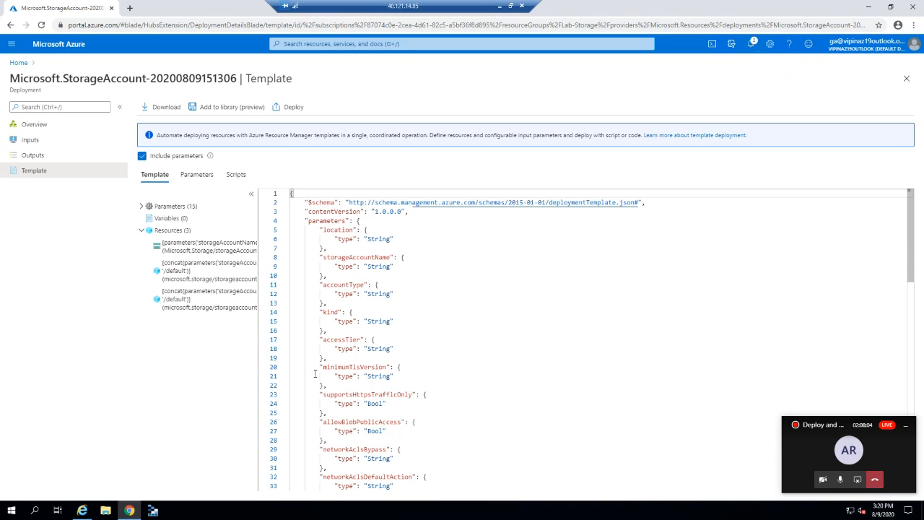
{"action": "mouse_move", "coordinate": [913, 189]}
{"action": "left_mouse_down"}
{"action": "mouse_move", "coordinate": [913, 249]}
{"action": "mouse_move", "coordinate": [913, 189]}
{"action": "left_mouse_up"}
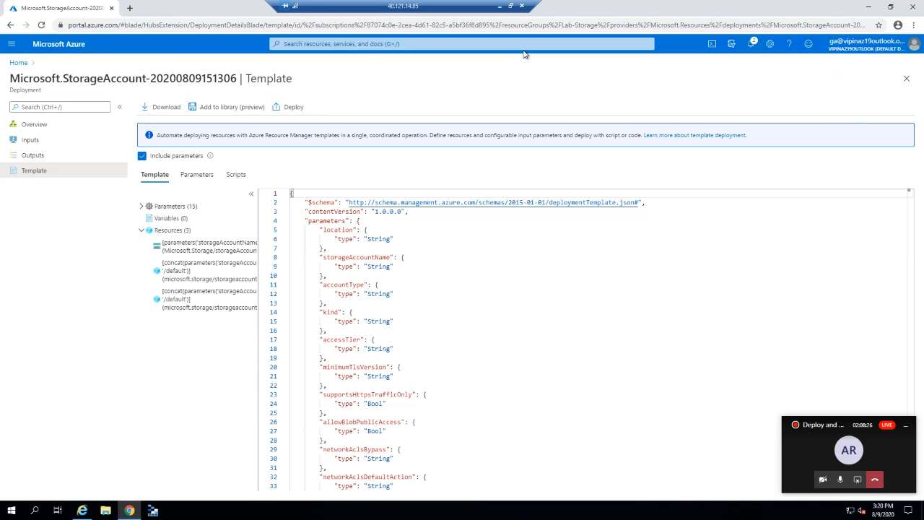
Go from the succeeded deployment notification to eusstorageaccount01, then to its access keys.
{"action": "left_click", "coordinate": [751, 44]}
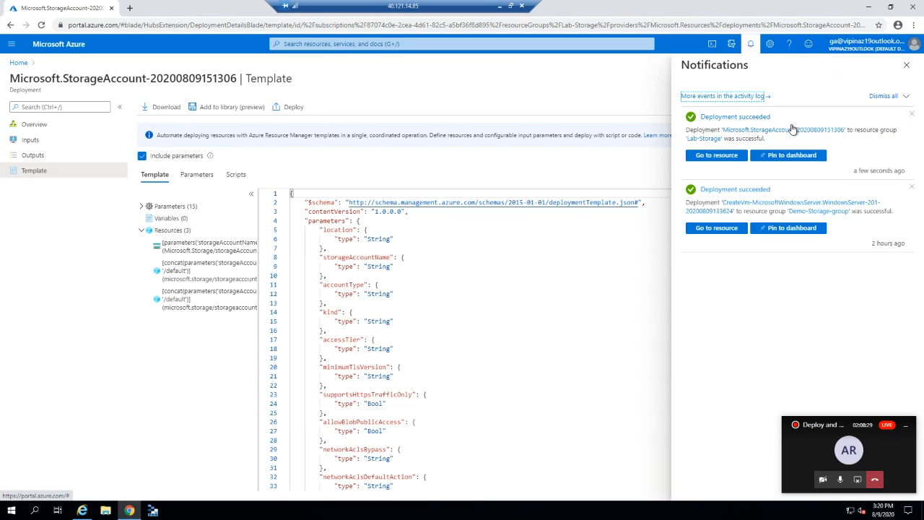
{"action": "left_click", "coordinate": [713, 156]}
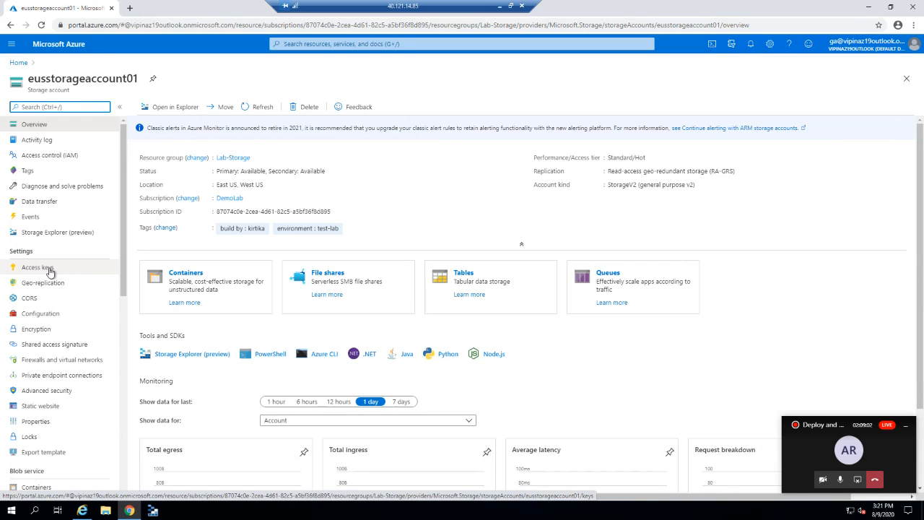
{"action": "left_click", "coordinate": [50, 271]}
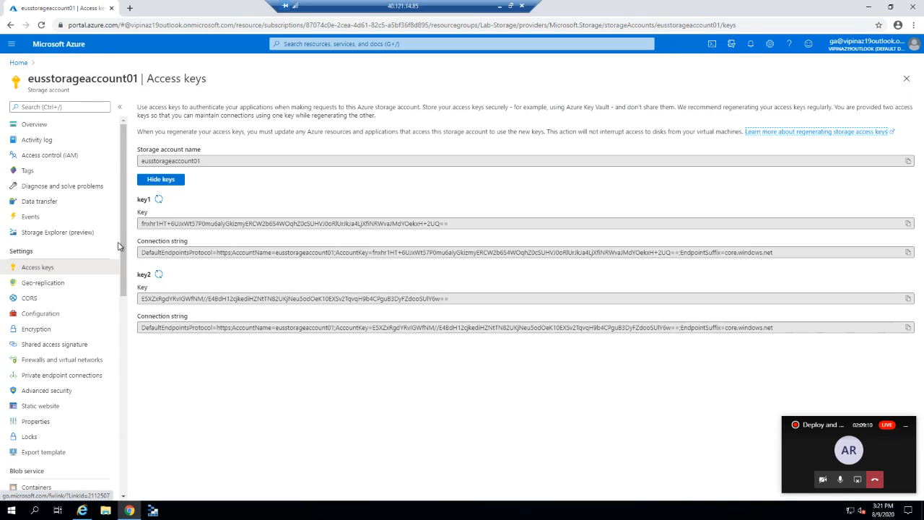
Check eusstorageaccount01's configuration: minimum TLS 1.2, Hot tier, RA-GRS replication.
{"action": "left_click", "coordinate": [40, 314]}
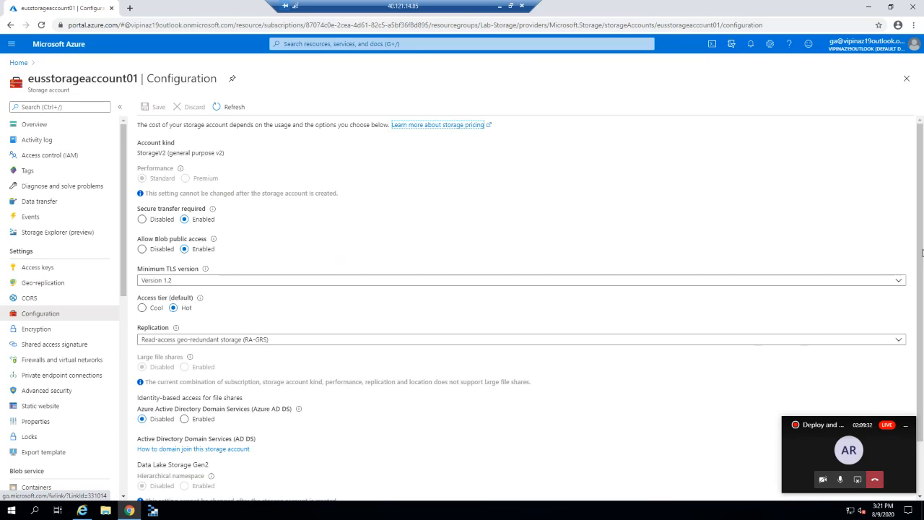
{"action": "scroll", "coordinate": [923, 252], "scroll_direction": "down", "scroll_amount": 1}
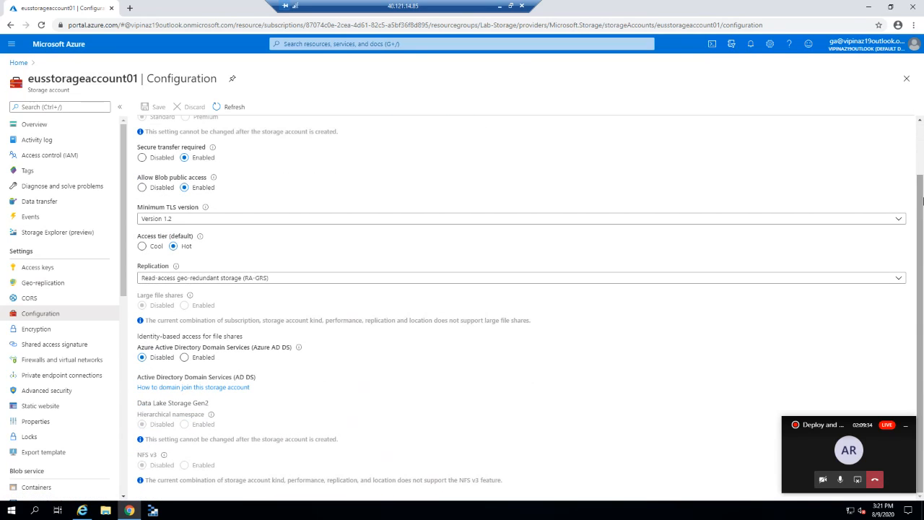
{"action": "scroll", "coordinate": [923, 252], "scroll_direction": "up", "scroll_amount": 1}
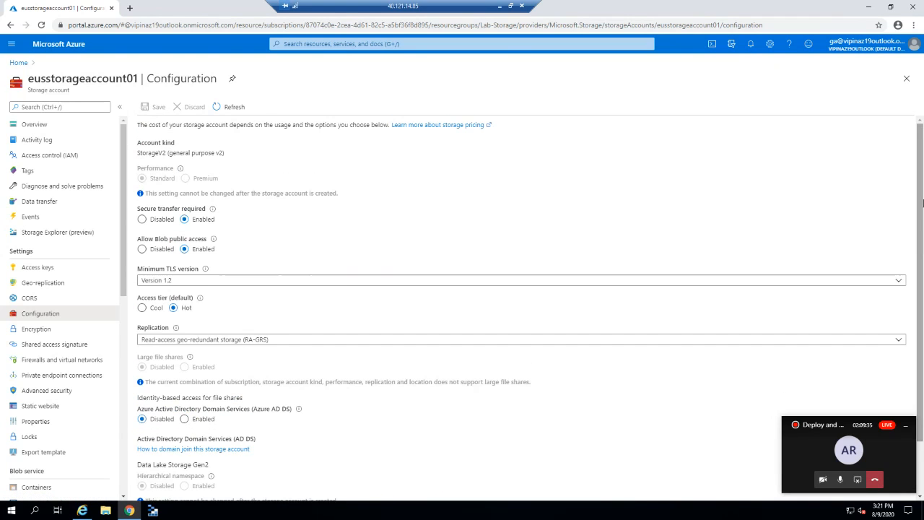
Try customer-managed key encryption from a key vault, then leave it unsaved for Firewalls and virtual networks.
{"action": "left_click", "coordinate": [36, 333]}
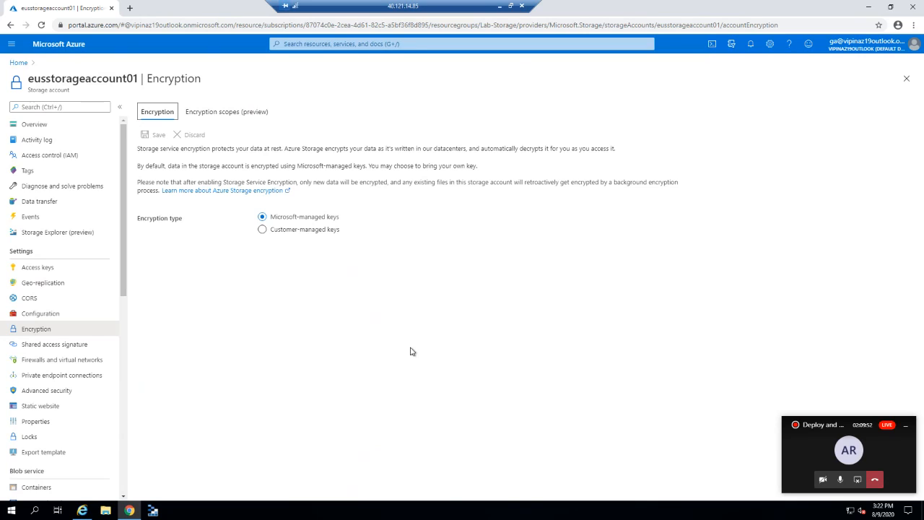
{"action": "left_click", "coordinate": [282, 233]}
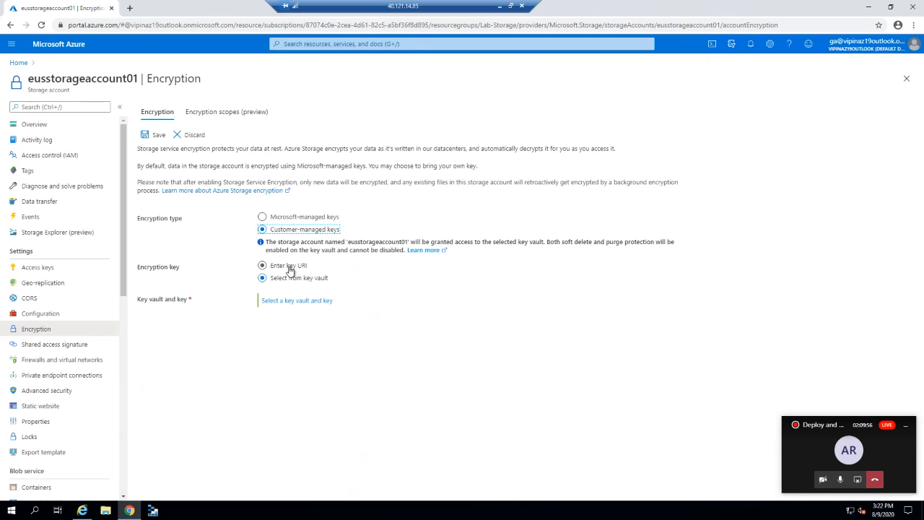
{"action": "left_click", "coordinate": [289, 266]}
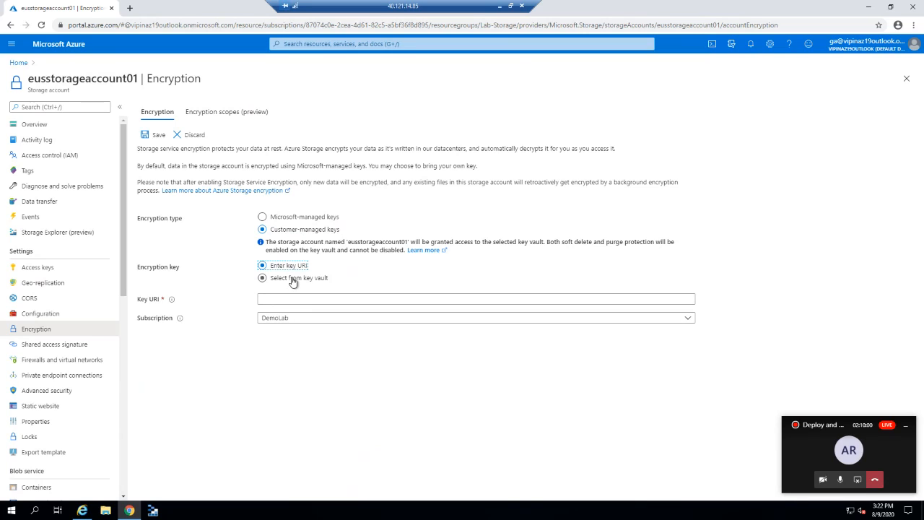
{"action": "left_click", "coordinate": [292, 281]}
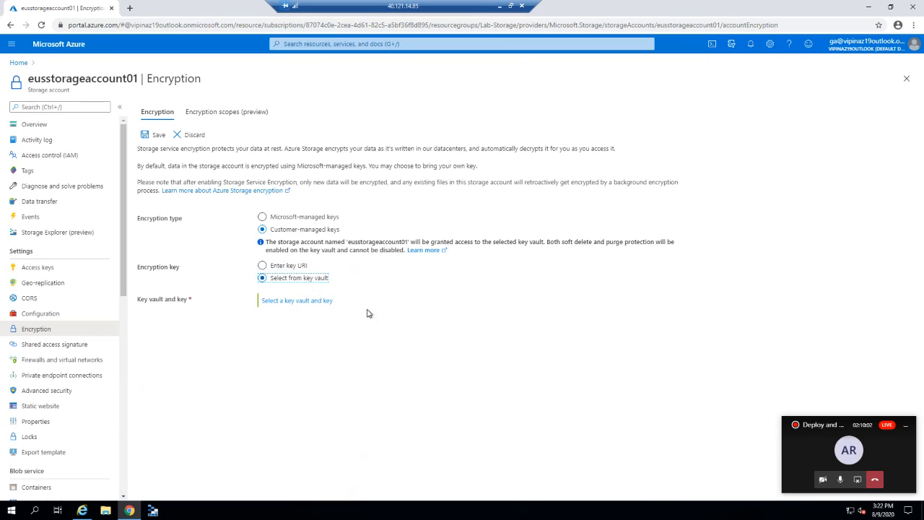
{"action": "left_click", "coordinate": [317, 302]}
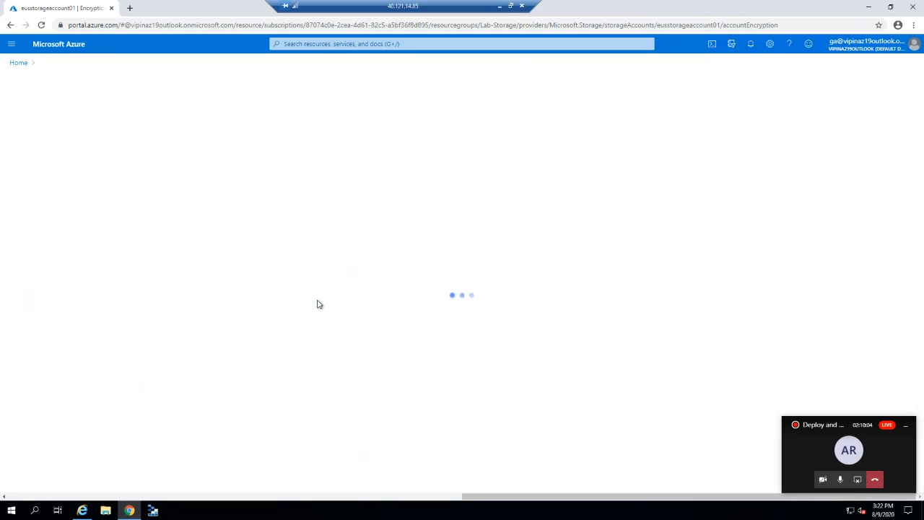
{"action": "left_click", "coordinate": [94, 63]}
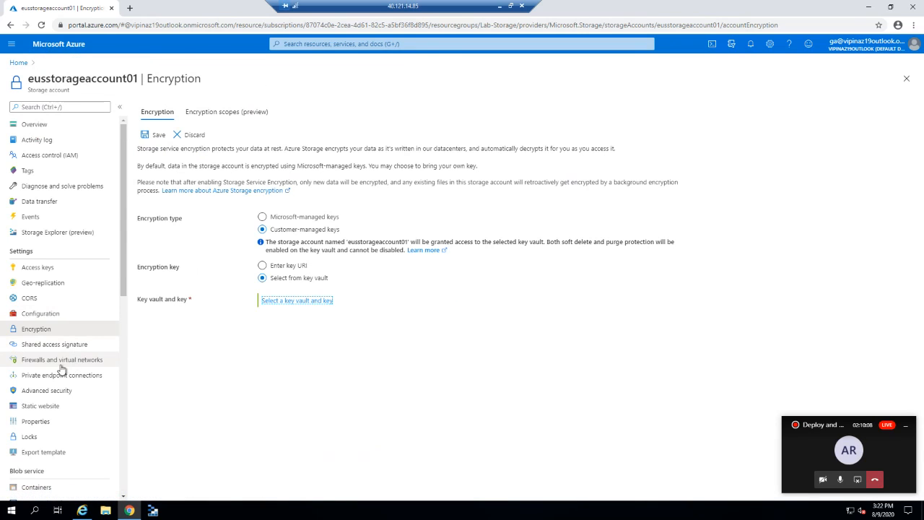
{"action": "left_click", "coordinate": [67, 361]}
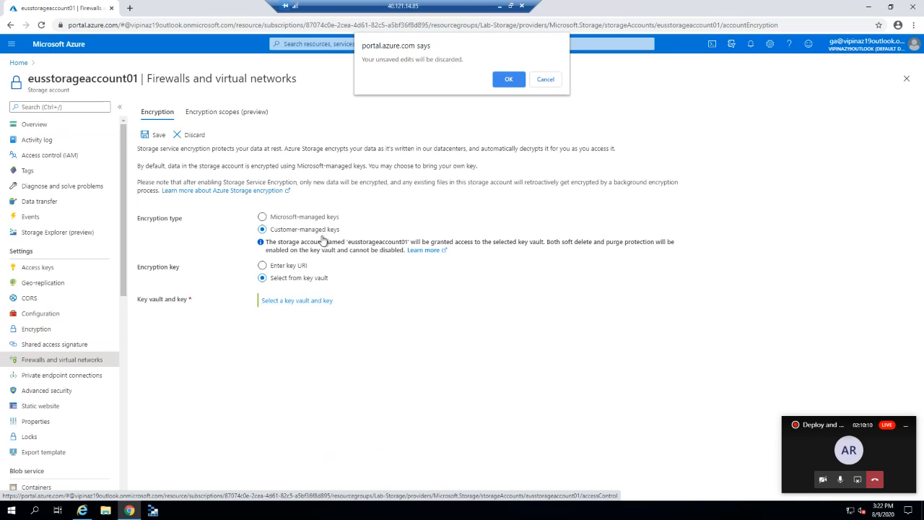
Discard encryption edits, try Selected networks access, then discard that and return to Overview.
{"action": "left_click", "coordinate": [507, 81]}
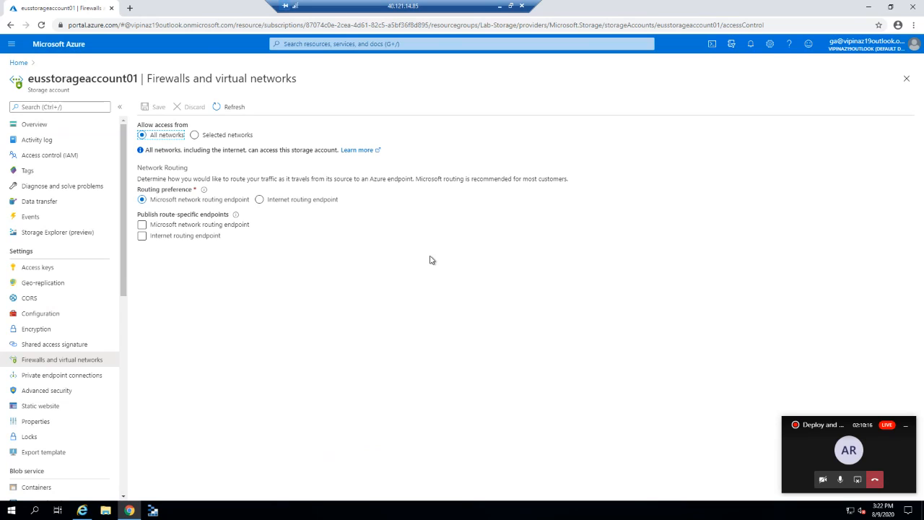
{"action": "left_click", "coordinate": [213, 136]}
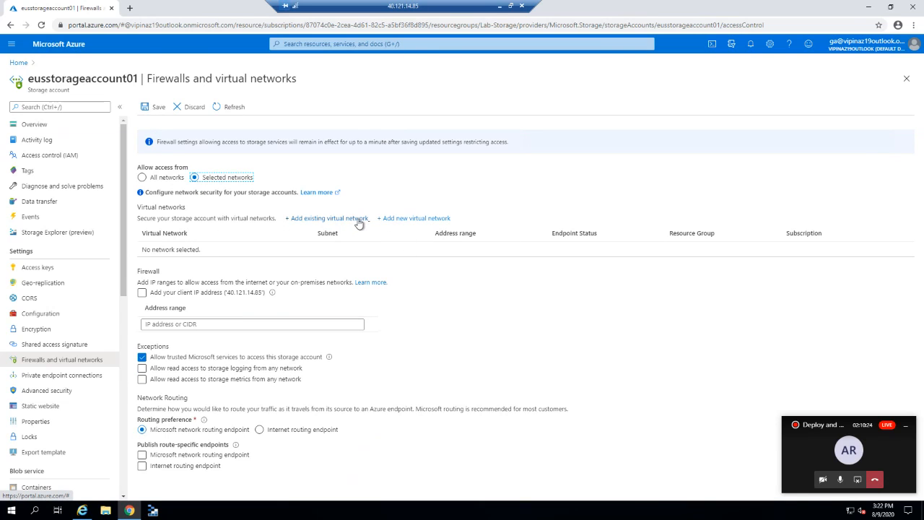
{"action": "left_click", "coordinate": [55, 126]}
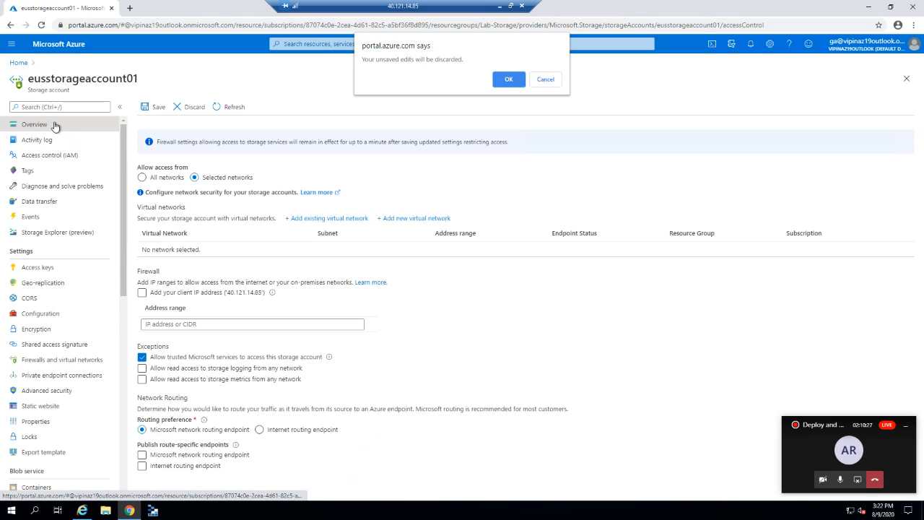
{"action": "left_click", "coordinate": [513, 83]}
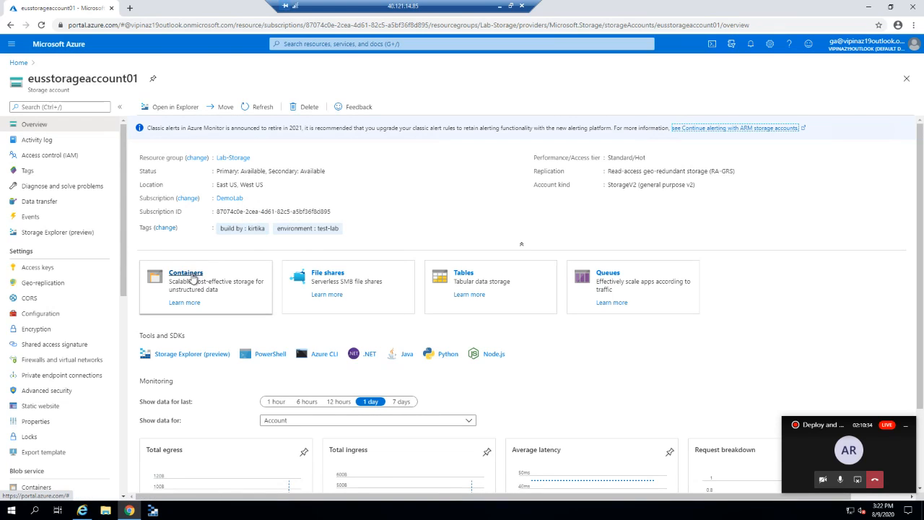
Create the container test-container with Private access level and refresh the container list.
{"action": "left_click", "coordinate": [193, 279]}
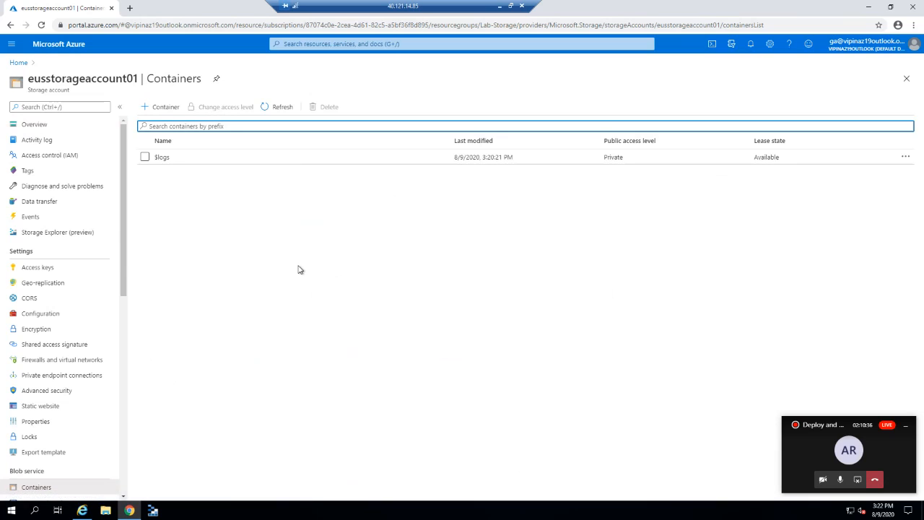
{"action": "left_click", "coordinate": [161, 107]}
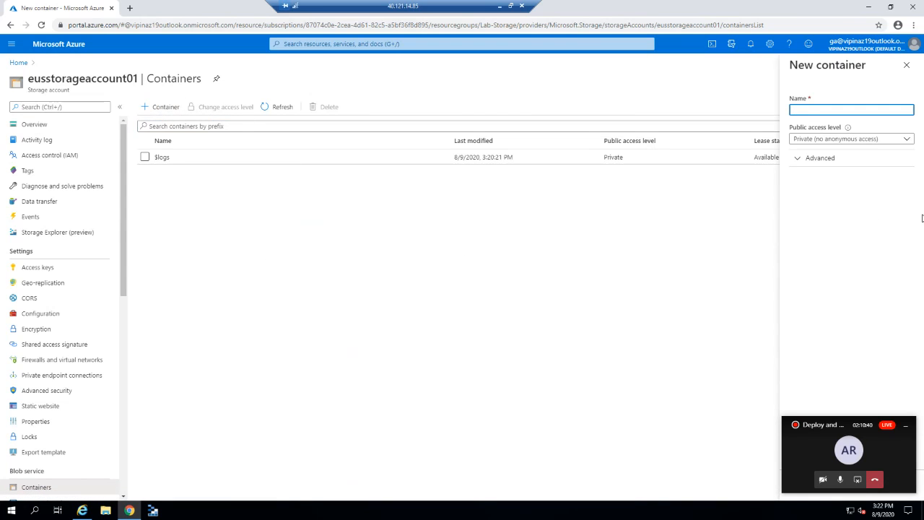
{"action": "type", "text": "test-co"}
{"action": "key", "text": "BackSpace"}
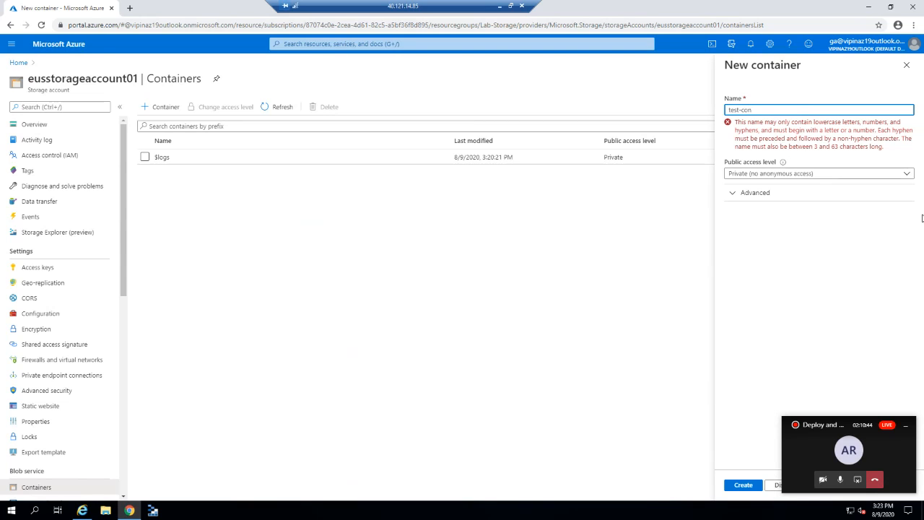
{"action": "type", "text": "iner"}
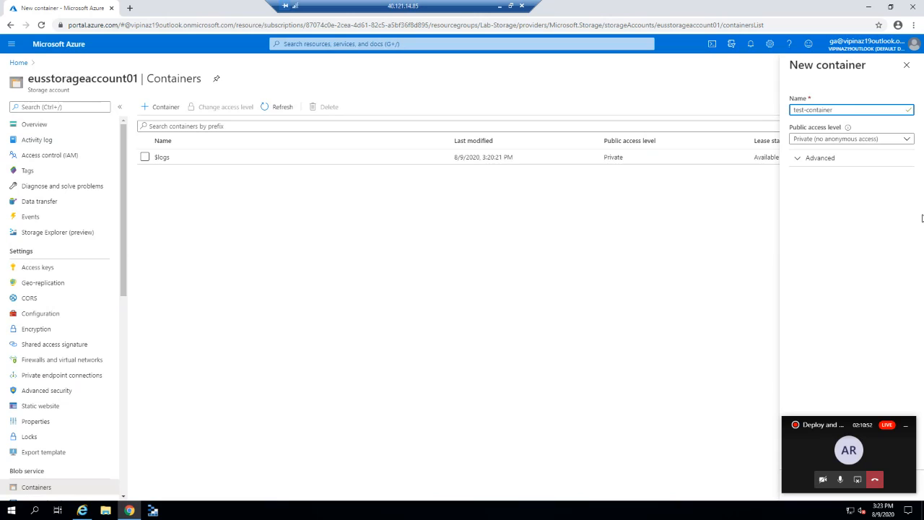
{"action": "left_click", "coordinate": [830, 144]}
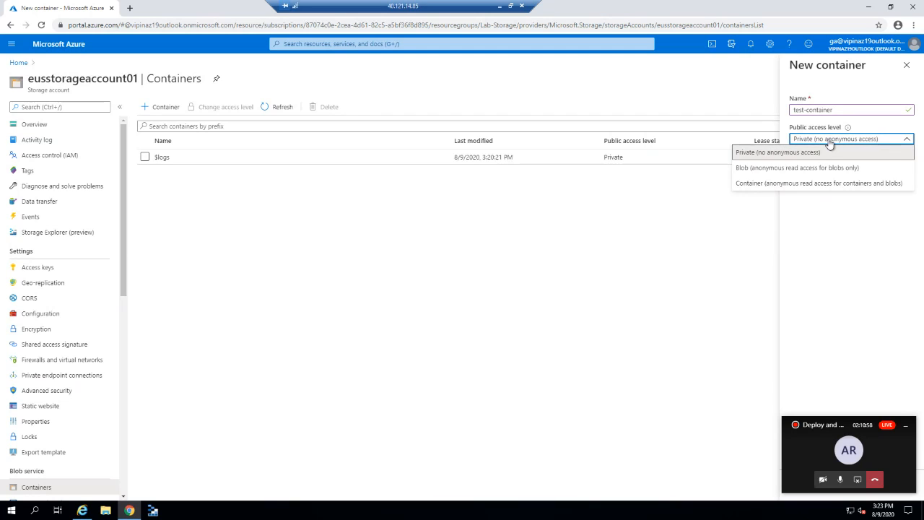
{"action": "left_click", "coordinate": [830, 147]}
{"action": "left_click_drag", "start_coordinate": [843, 424], "coordinate": [884, 335]}
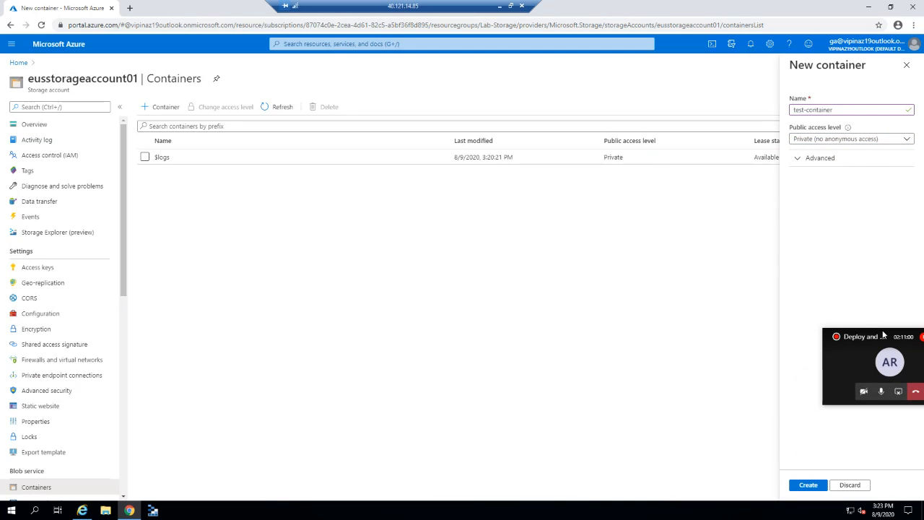
{"action": "left_click", "coordinate": [802, 486]}
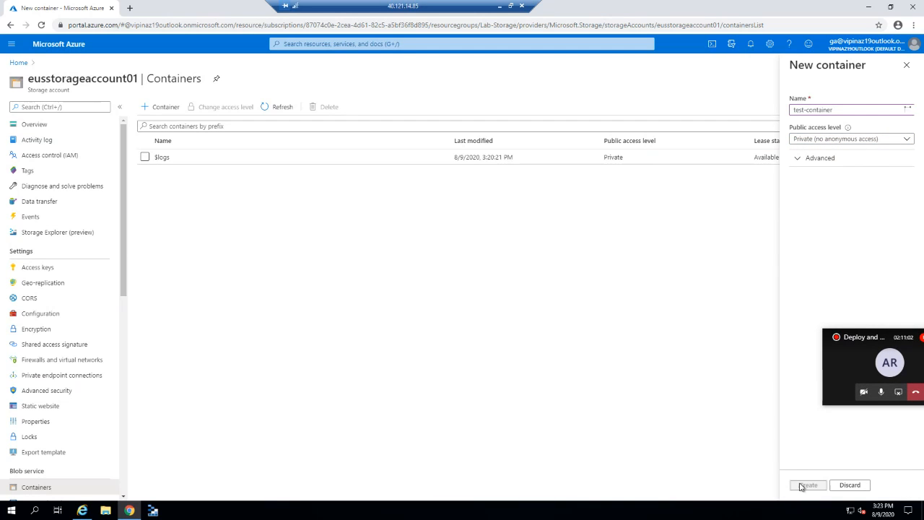
{"action": "left_click", "coordinate": [284, 108]}
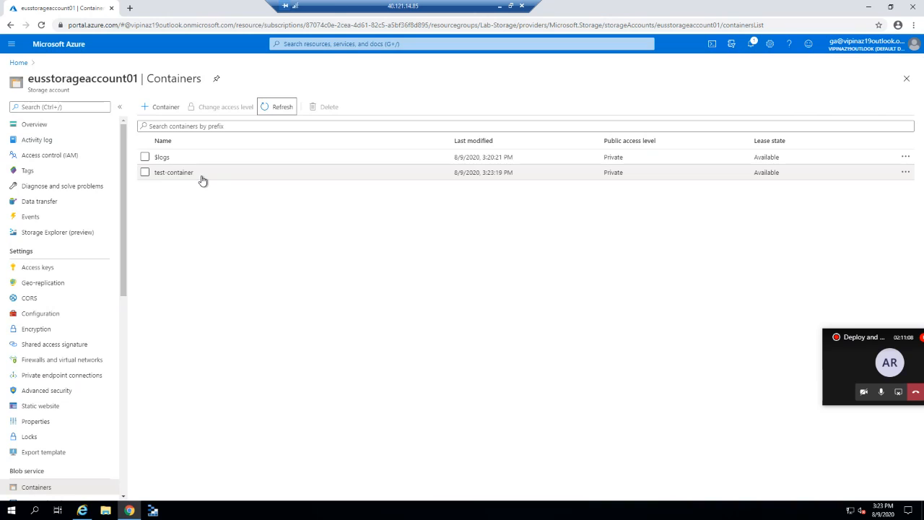
In test-container, choose Azuretraining.png from the Desktop for upload.
{"action": "left_click", "coordinate": [200, 178]}
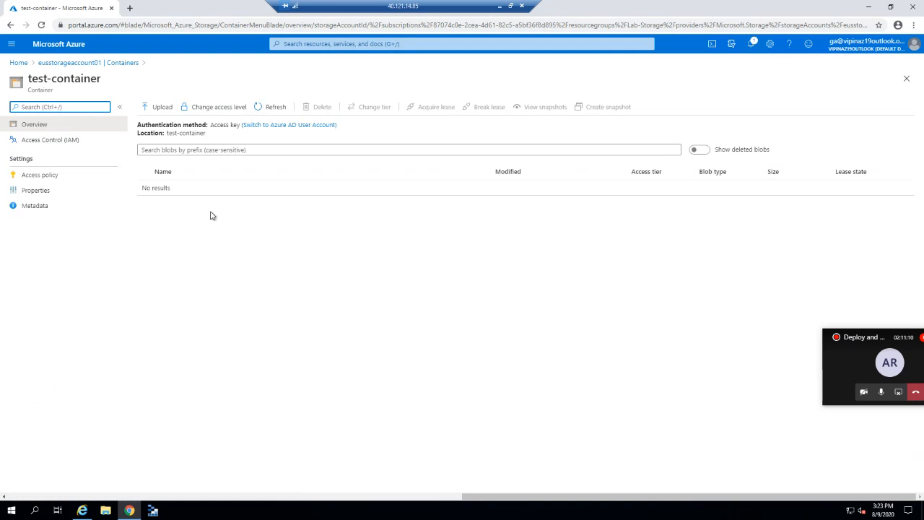
{"action": "left_click", "coordinate": [160, 107]}
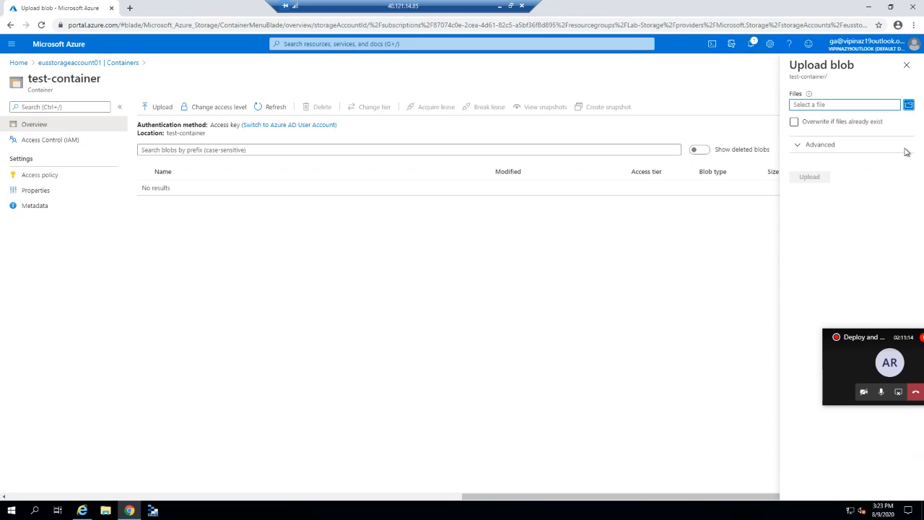
{"action": "left_click", "coordinate": [909, 106]}
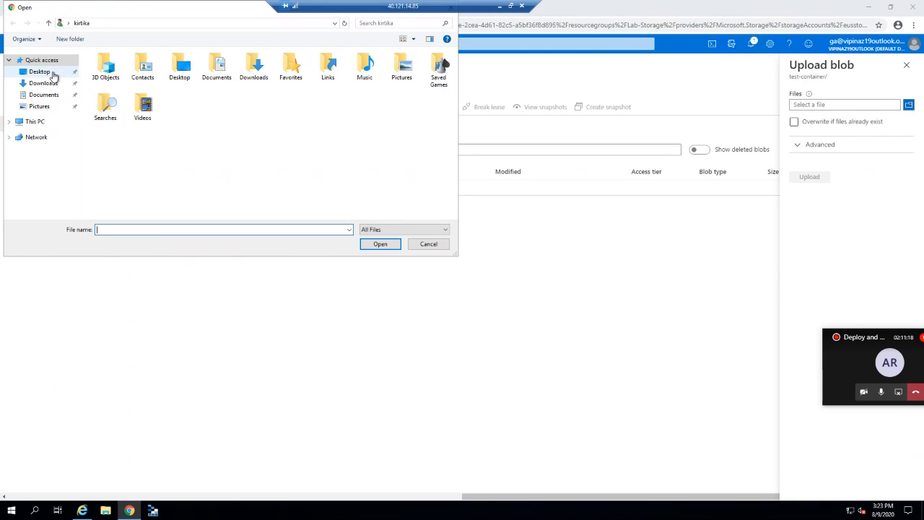
{"action": "left_click", "coordinate": [52, 76]}
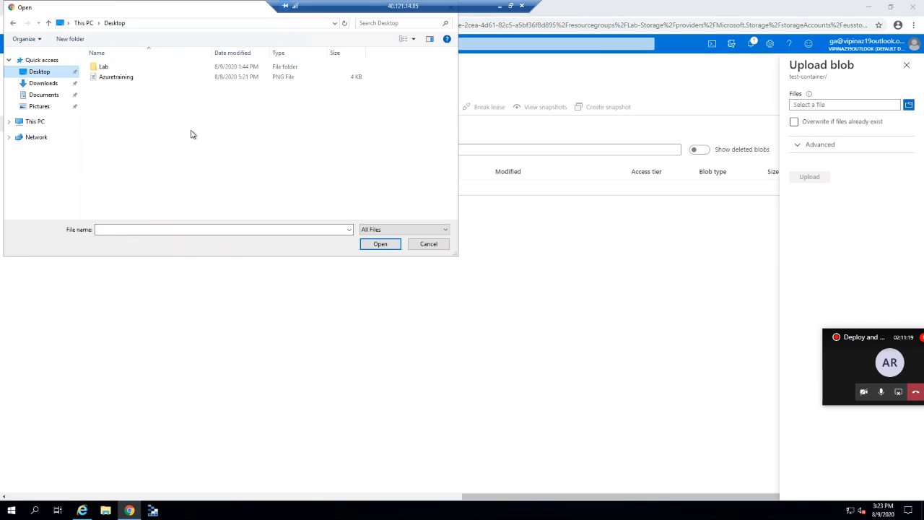
{"action": "double_click", "coordinate": [117, 79]}
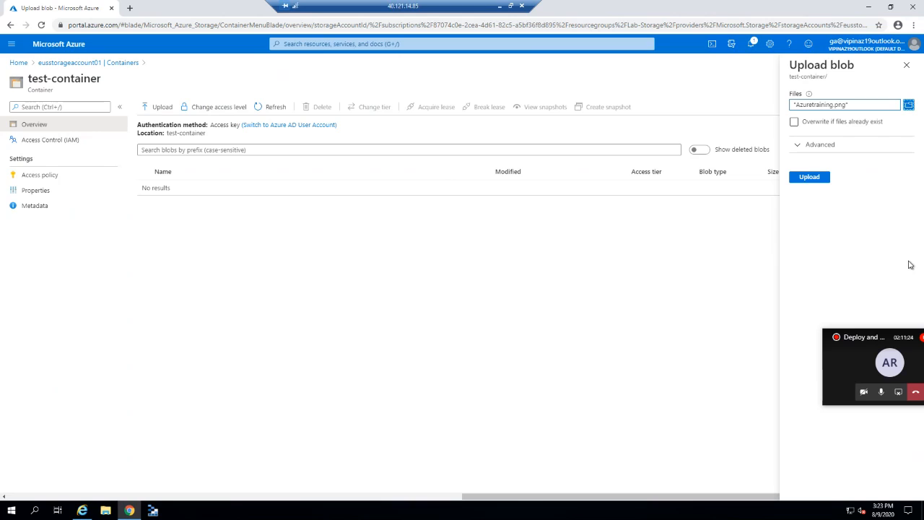
Keep Block blob as the blob type under Advanced and upload the image.
{"action": "left_click", "coordinate": [800, 148]}
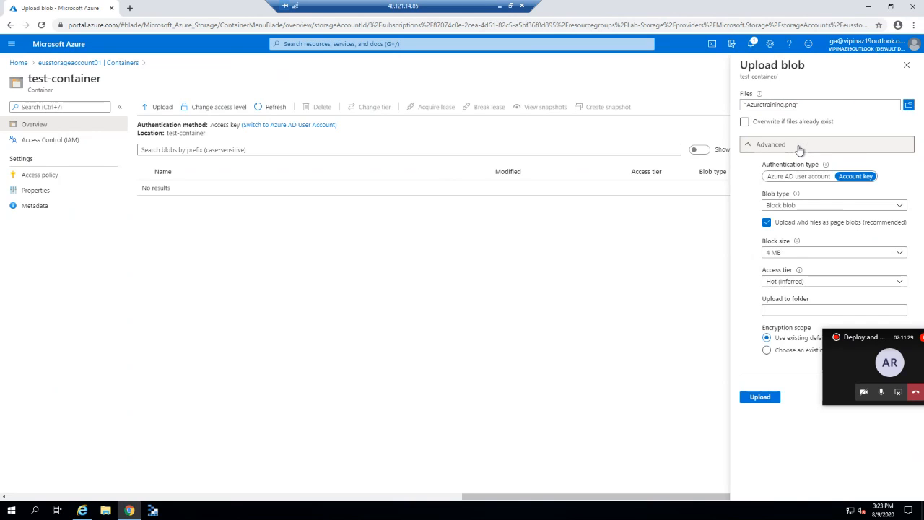
{"action": "left_click", "coordinate": [807, 208]}
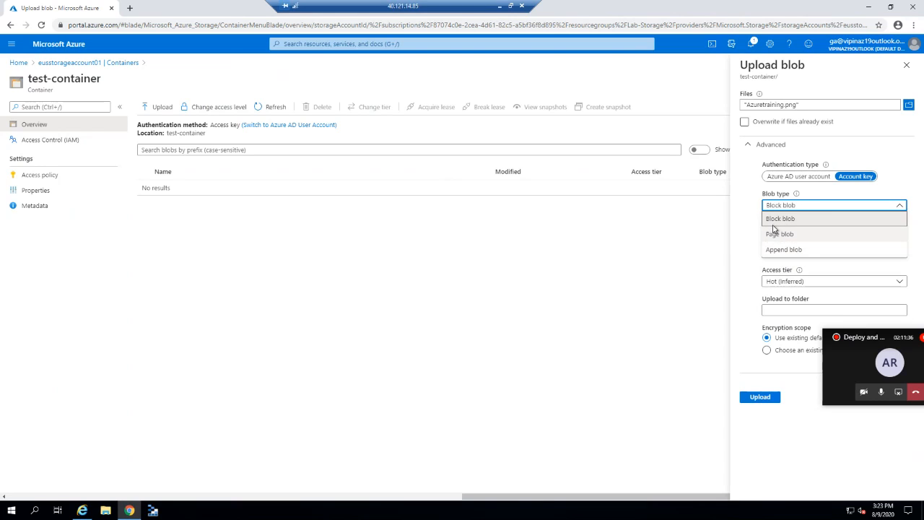
{"action": "left_click", "coordinate": [739, 202]}
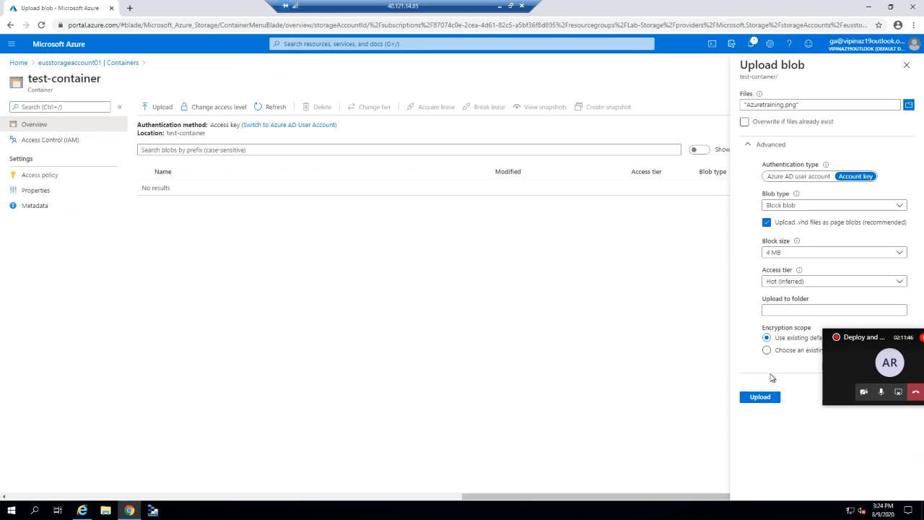
{"action": "left_click", "coordinate": [762, 398]}
Refresh the blob list, leave access level unchanged, and copy Azuretraining.png's URL from its properties.
{"action": "left_click", "coordinate": [753, 51]}
{"action": "left_click", "coordinate": [908, 66]}
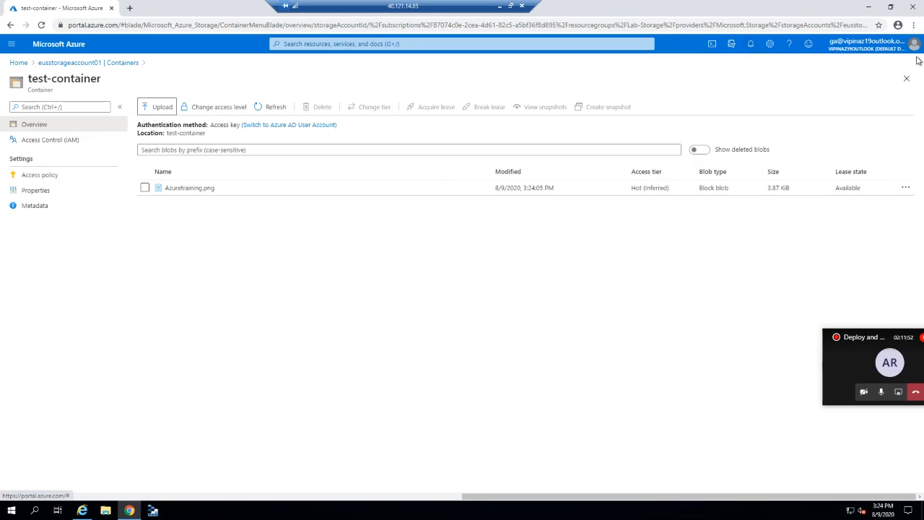
{"action": "left_click", "coordinate": [267, 107]}
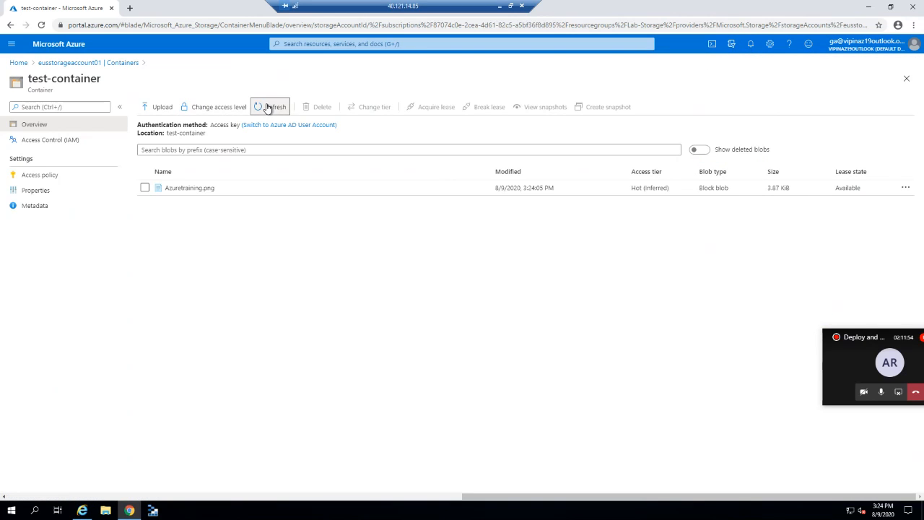
{"action": "left_click", "coordinate": [206, 109]}
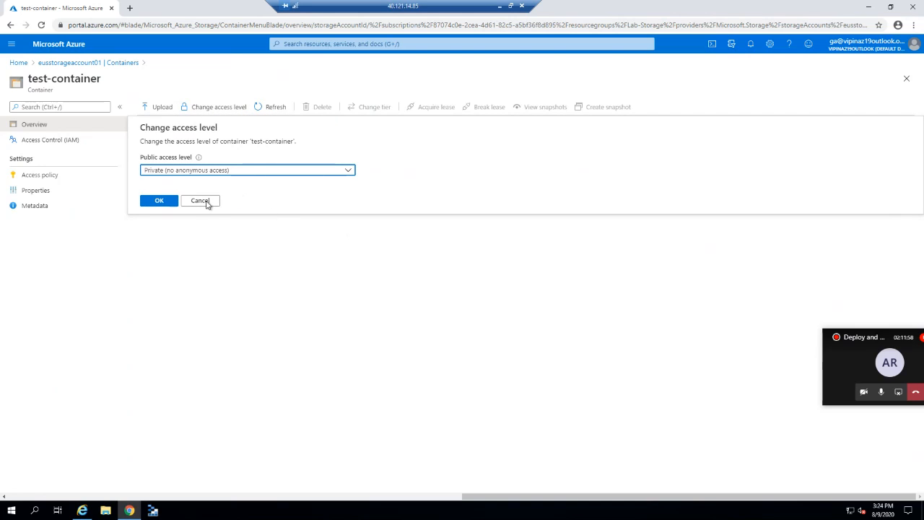
{"action": "left_click", "coordinate": [206, 202]}
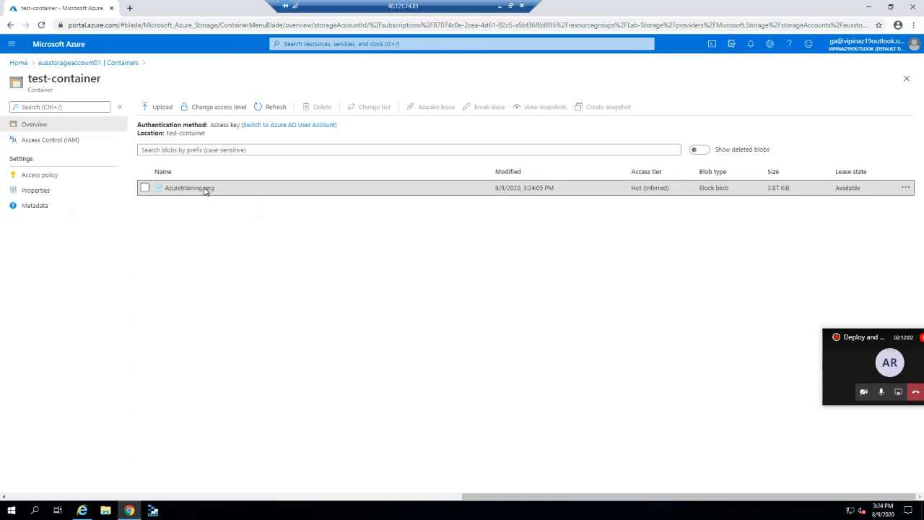
{"action": "left_click", "coordinate": [204, 189]}
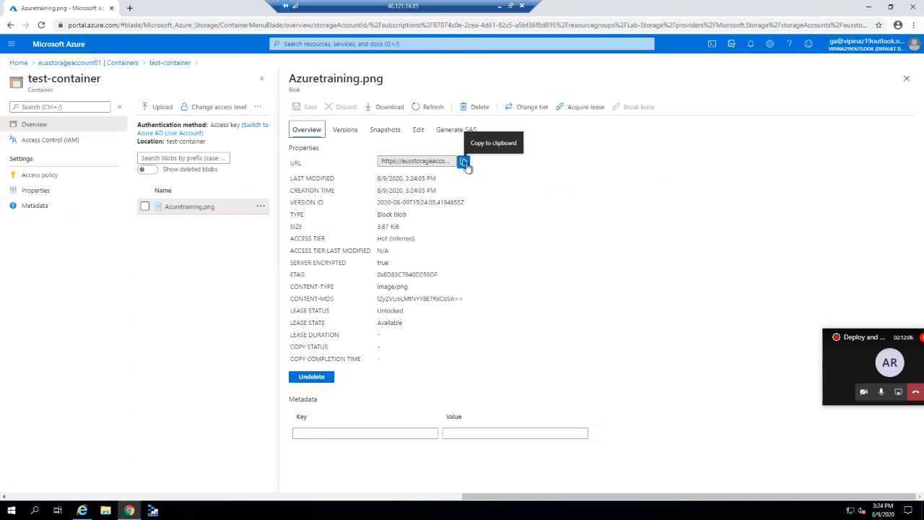
{"action": "left_click", "coordinate": [466, 166]}
Load the pasted blob URL in a new Chrome tab, which returns ResourceNotFound.
{"action": "left_click", "coordinate": [129, 8]}
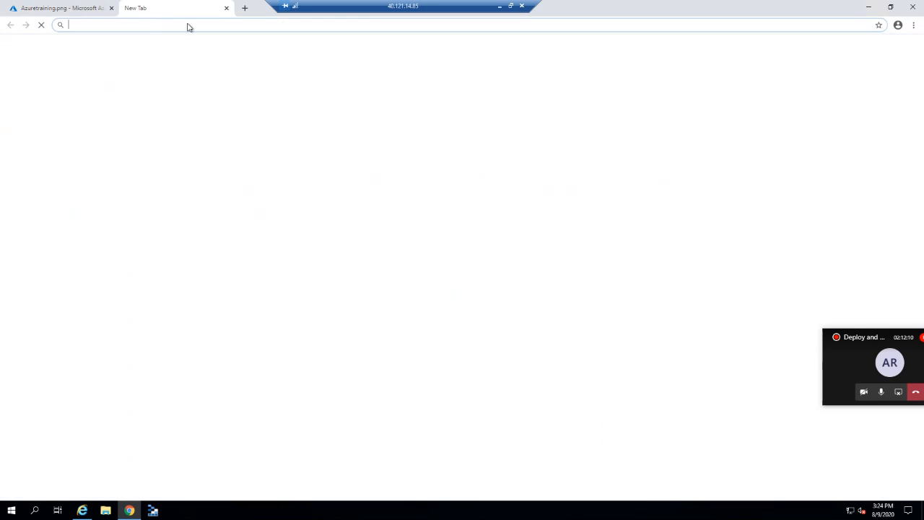
{"action": "key", "text": "ctrl+v"}
{"action": "key", "text": "Return"}
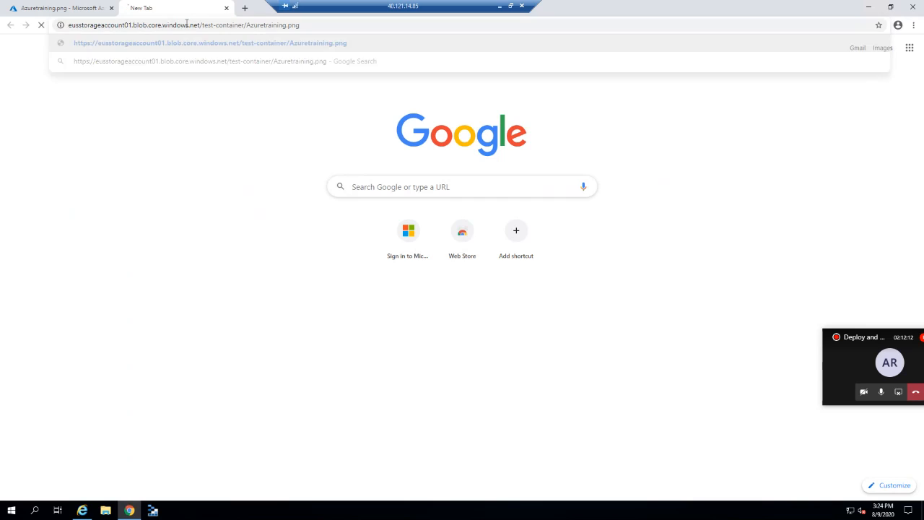
{"action": "left_click", "coordinate": [71, 4]}
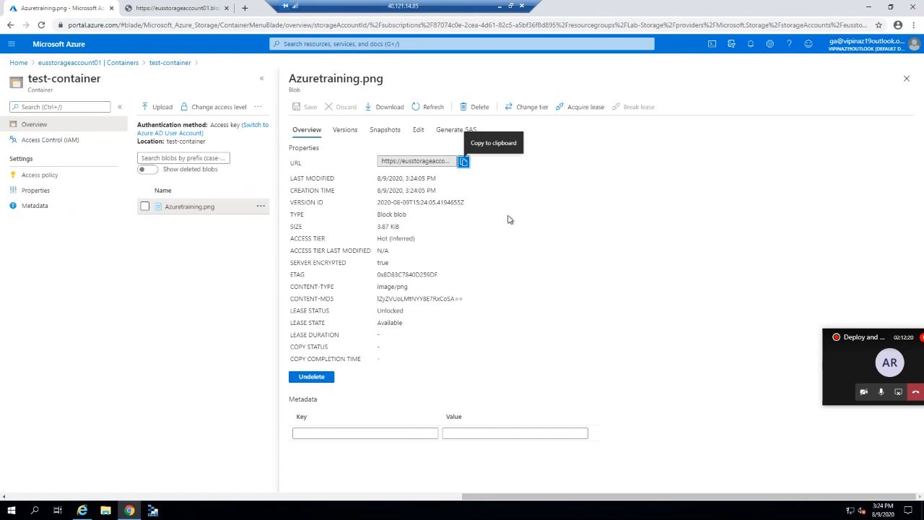
{"action": "left_click", "coordinate": [907, 80]}
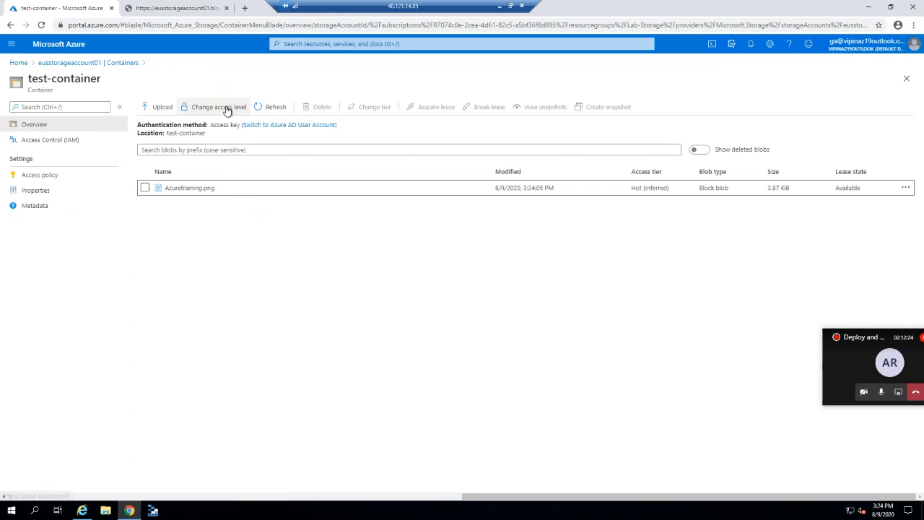
{"action": "left_click", "coordinate": [226, 108]}
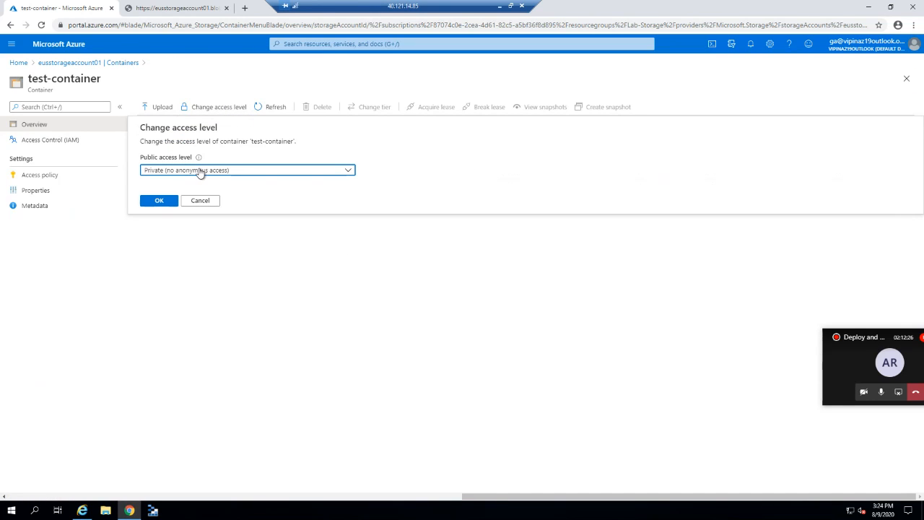
{"action": "left_click", "coordinate": [200, 171]}
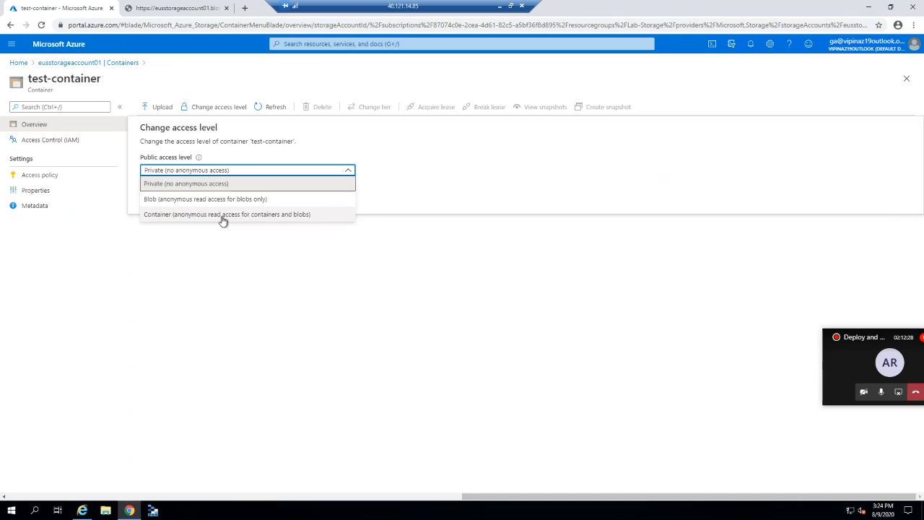
{"action": "left_click", "coordinate": [307, 237]}
{"action": "left_click", "coordinate": [248, 190]}
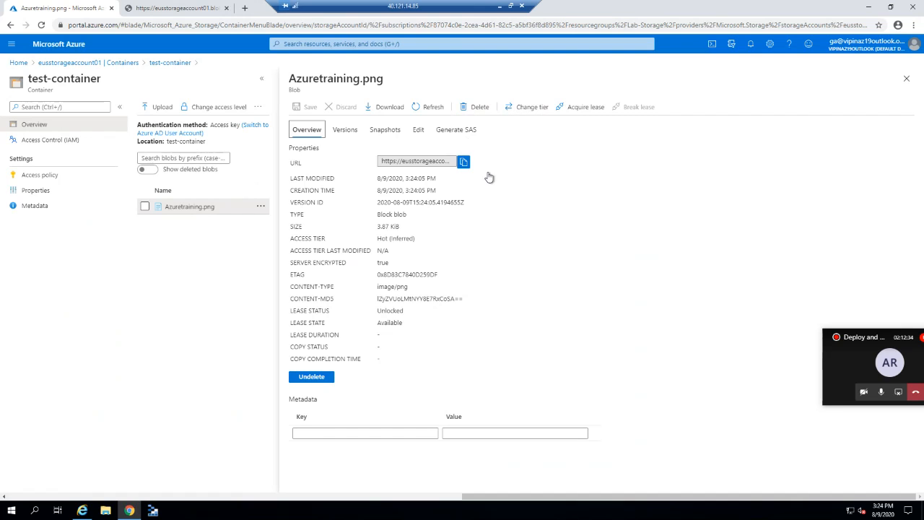
Set the blob's SAS to Read permission only, signed with Key 1, expiring 11:24 PM.
{"action": "left_click", "coordinate": [456, 133]}
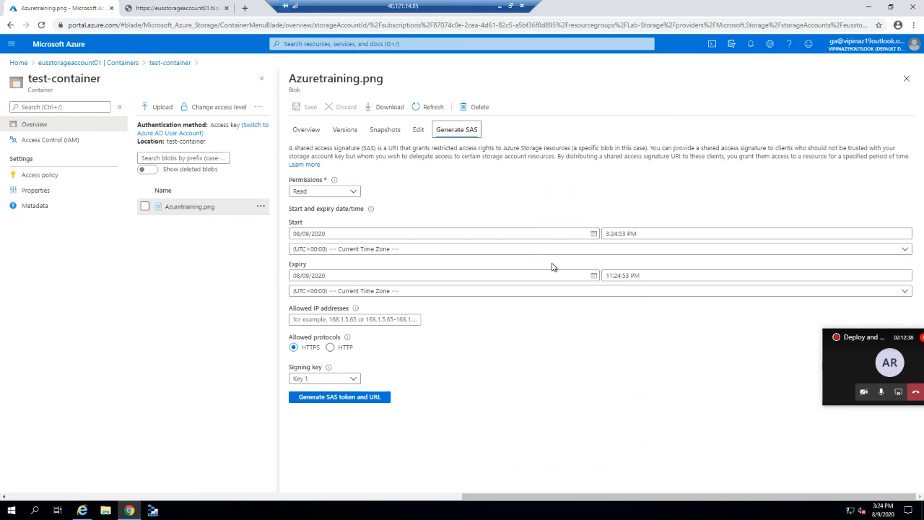
{"action": "left_click", "coordinate": [353, 192]}
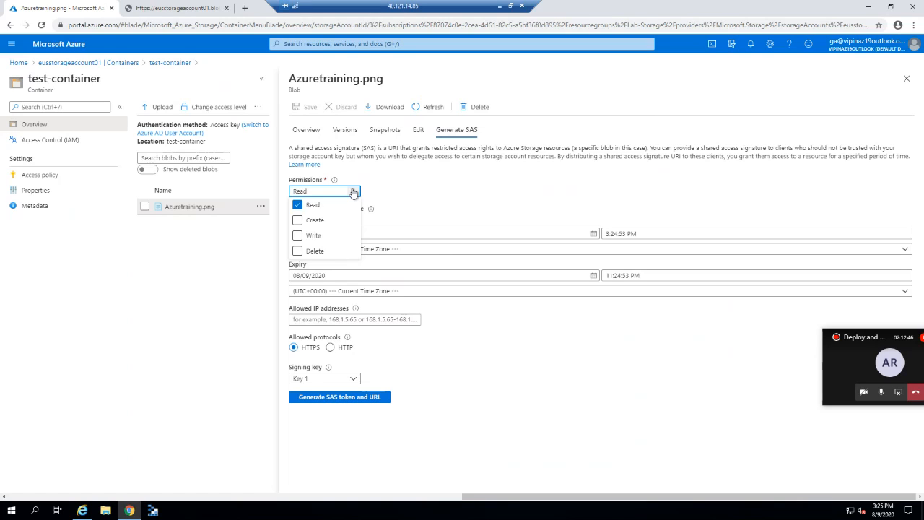
{"action": "left_click", "coordinate": [404, 187]}
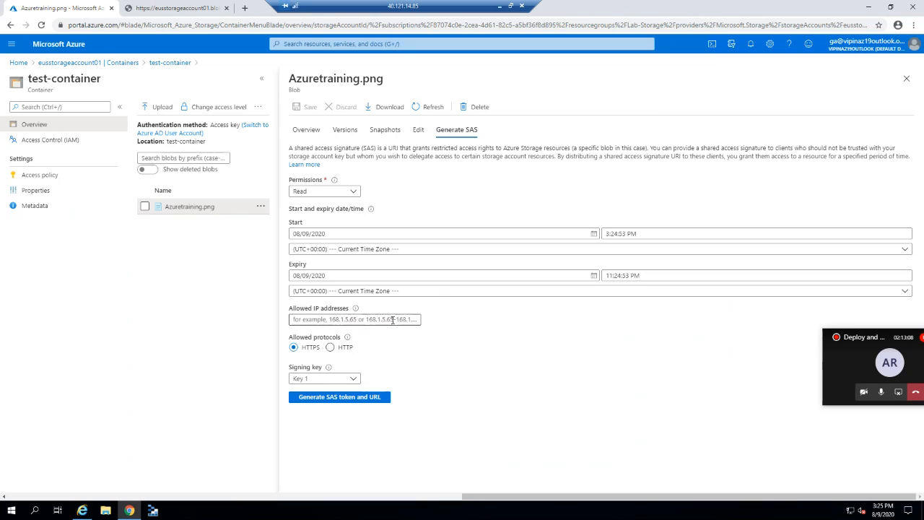
{"action": "left_click", "coordinate": [340, 381]}
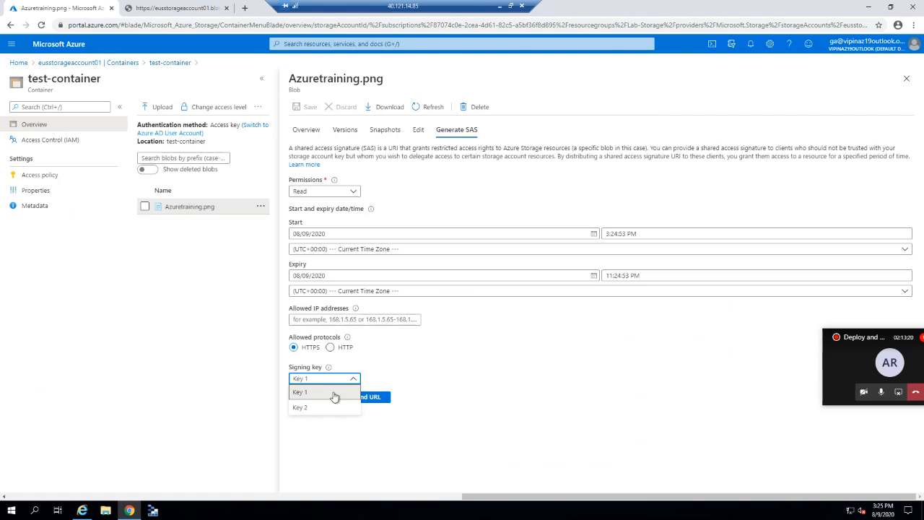
{"action": "left_click", "coordinate": [450, 399]}
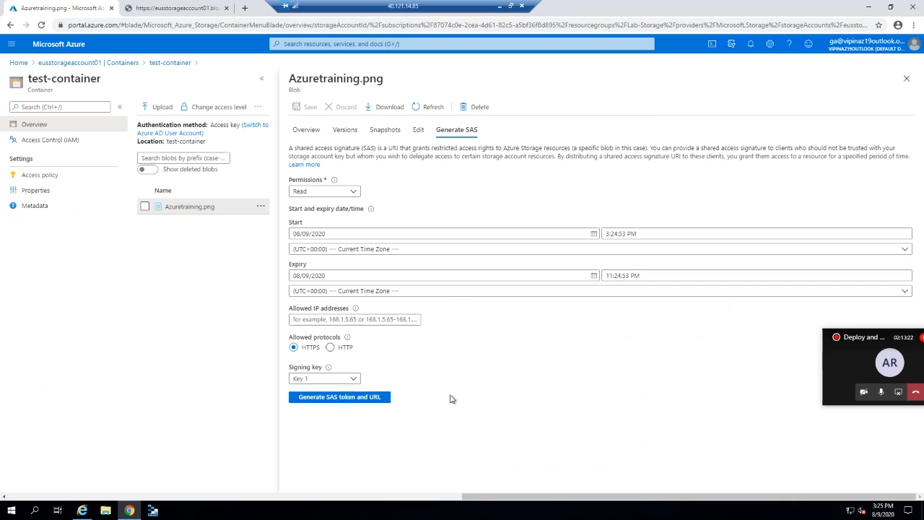
Generate a SAS URL for Azuretraining.png, load it in the second tab, and close the SAS panel.
{"action": "left_click", "coordinate": [363, 399]}
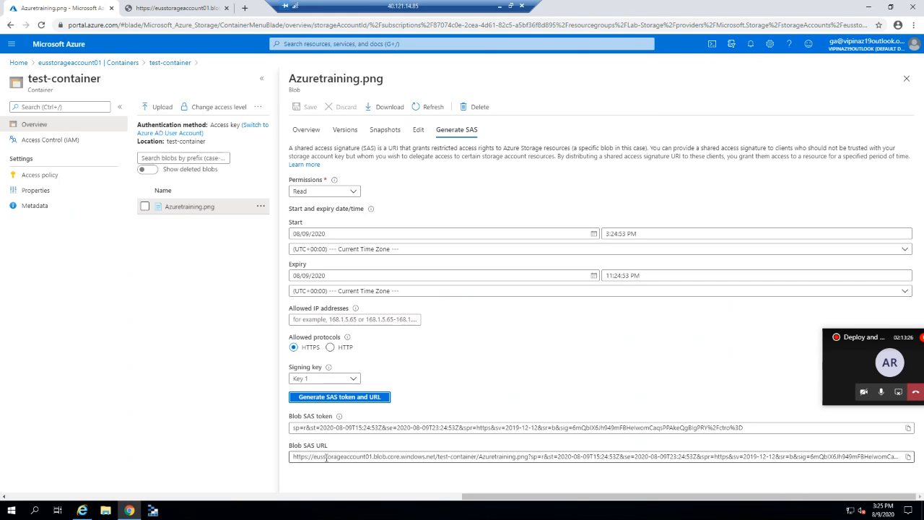
{"action": "left_click", "coordinate": [909, 458]}
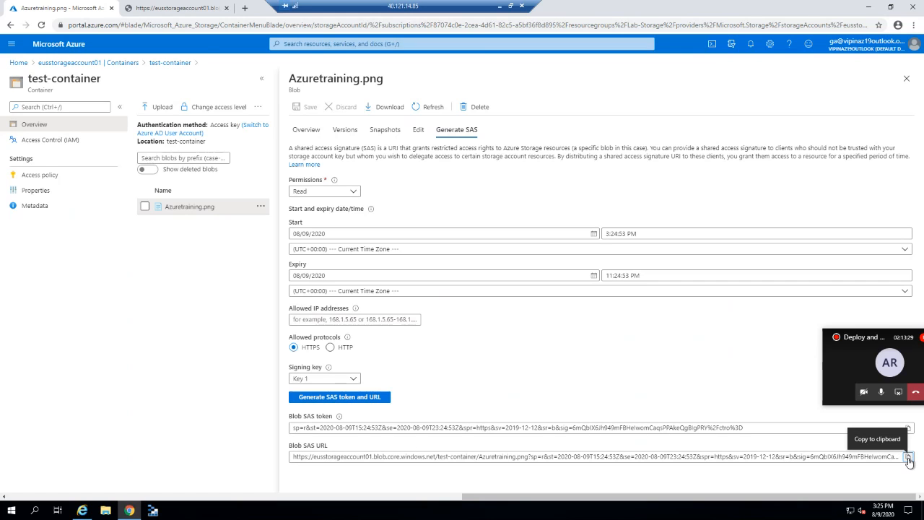
{"action": "left_click", "coordinate": [162, 8]}
{"action": "left_click", "coordinate": [180, 26]}
{"action": "key", "text": "ctrl+v"}
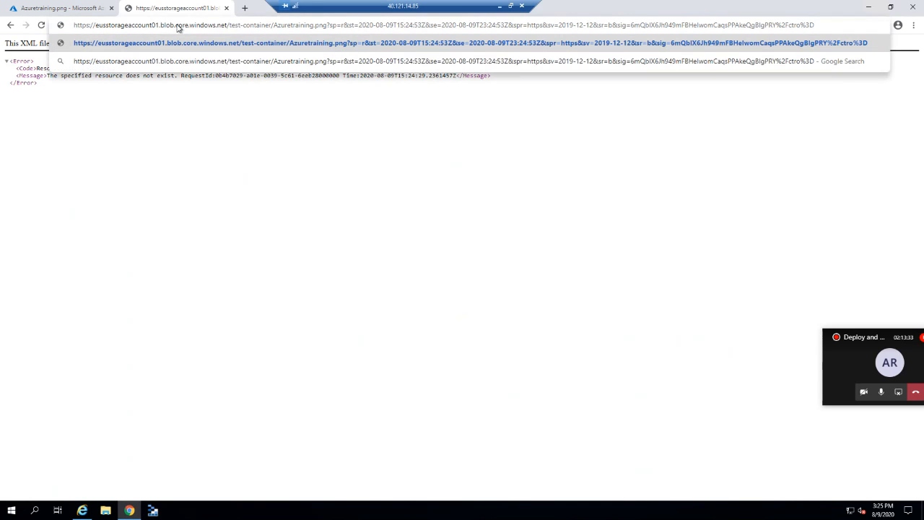
{"action": "key", "text": "Return"}
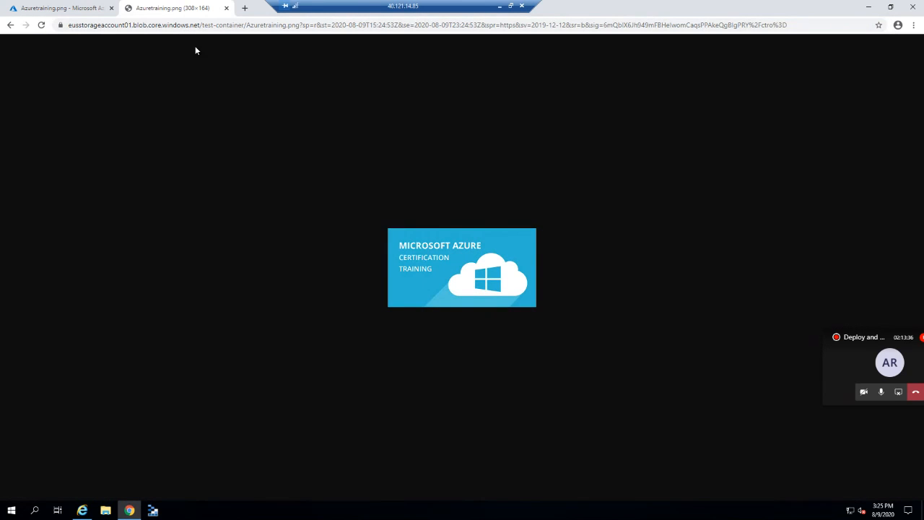
{"action": "left_click", "coordinate": [69, 6]}
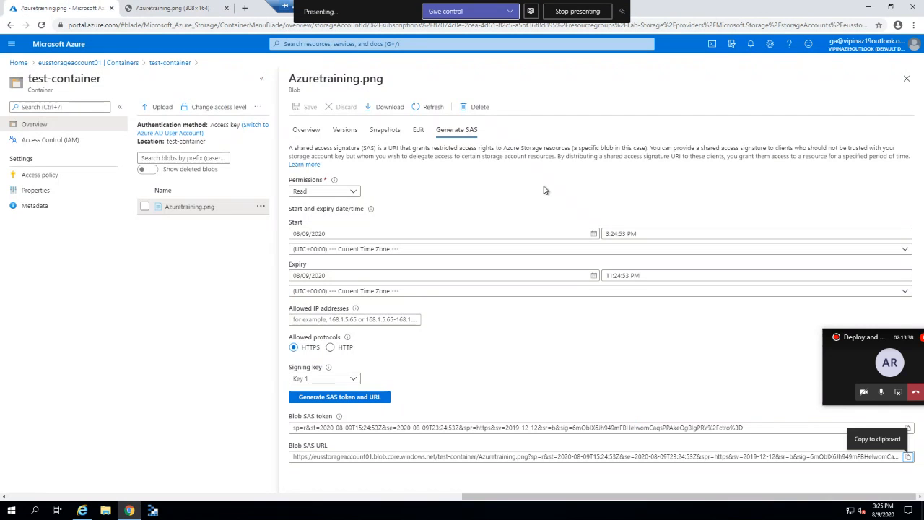
{"action": "left_click", "coordinate": [907, 79]}
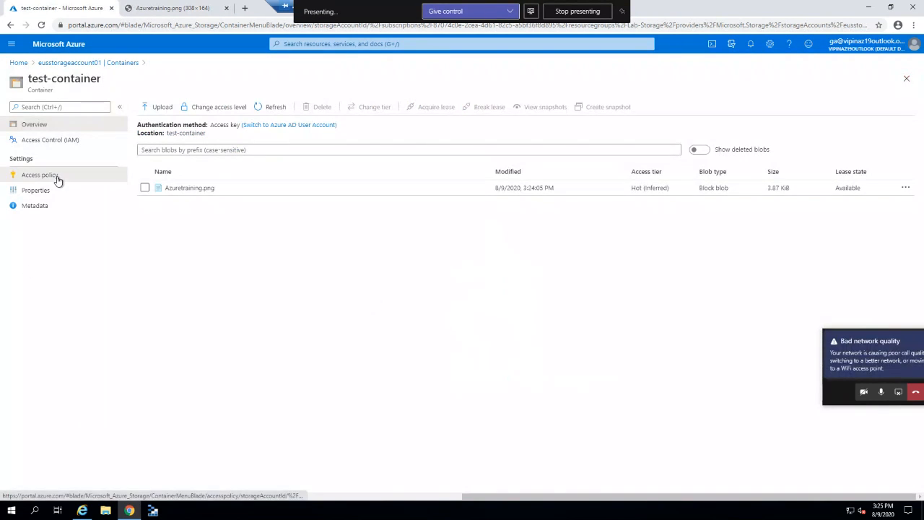
Draft a stored access policy 'read' with Read permission on test-container, then discard it.
{"action": "left_click", "coordinate": [57, 179]}
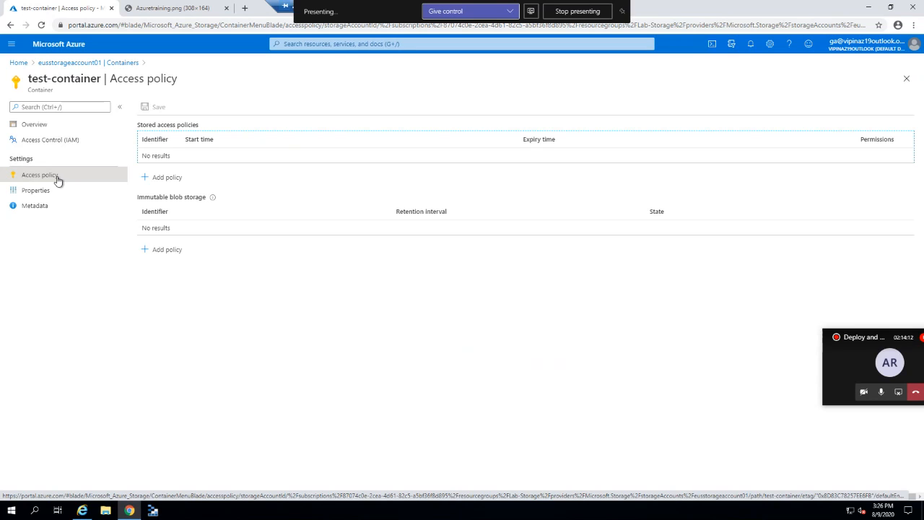
{"action": "left_click", "coordinate": [163, 180]}
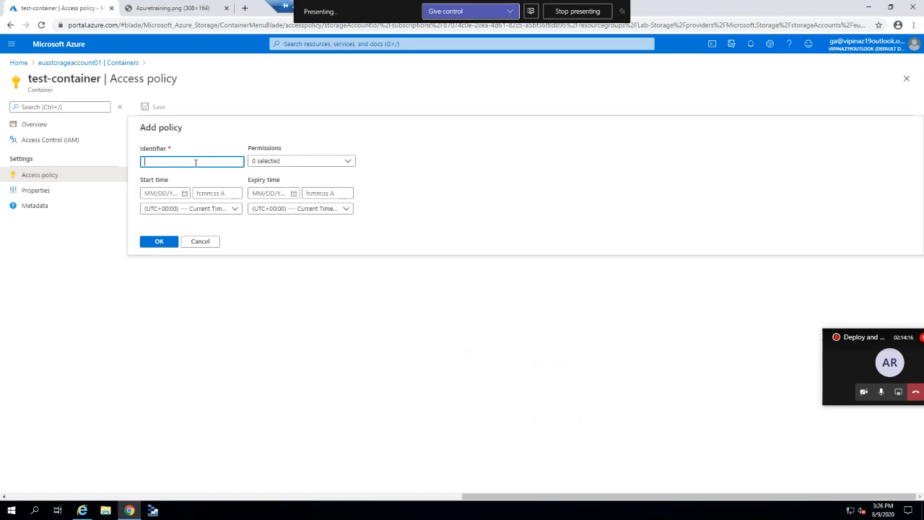
{"action": "type", "text": "read"}
{"action": "left_click", "coordinate": [303, 168]}
{"action": "left_click", "coordinate": [269, 177]}
{"action": "left_click", "coordinate": [455, 192]}
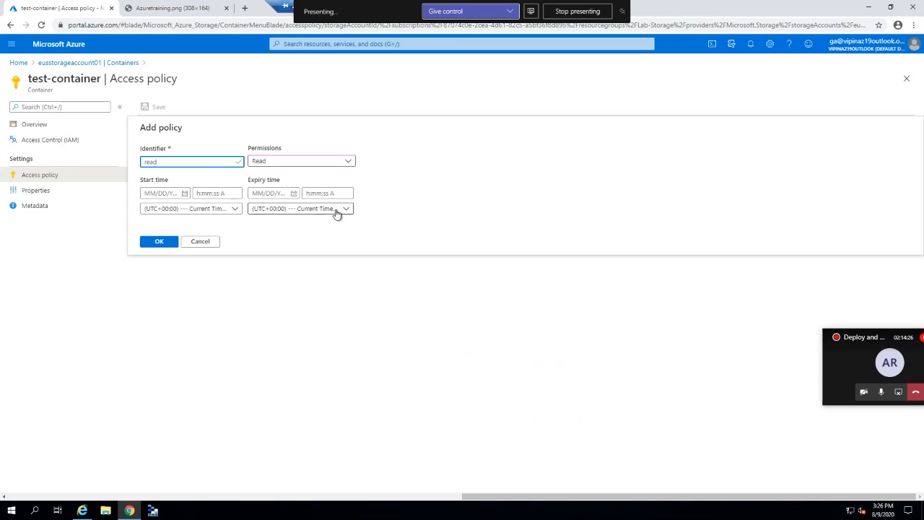
{"action": "left_click", "coordinate": [159, 241]}
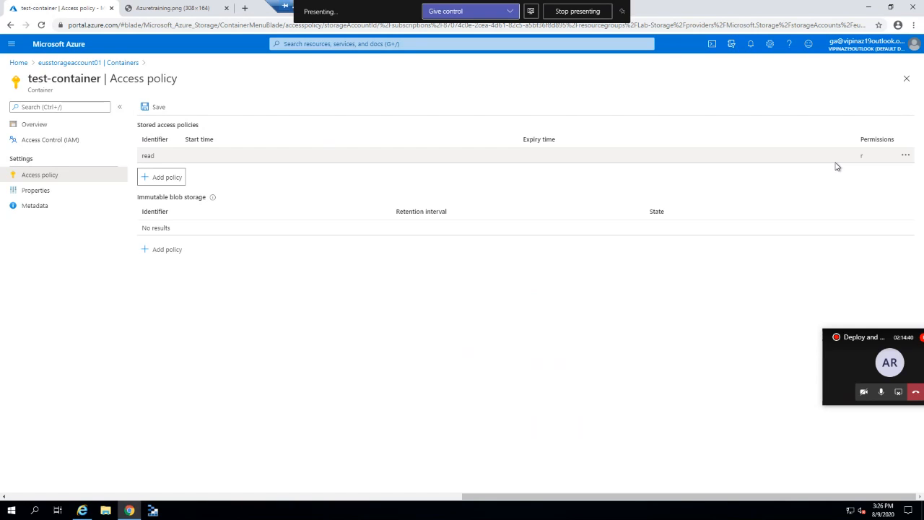
{"action": "left_click", "coordinate": [906, 156]}
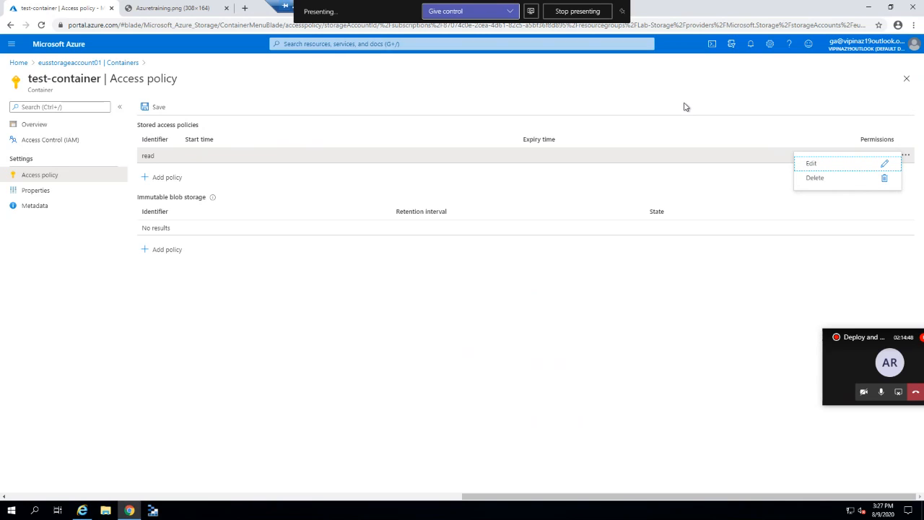
{"action": "left_click", "coordinate": [905, 81]}
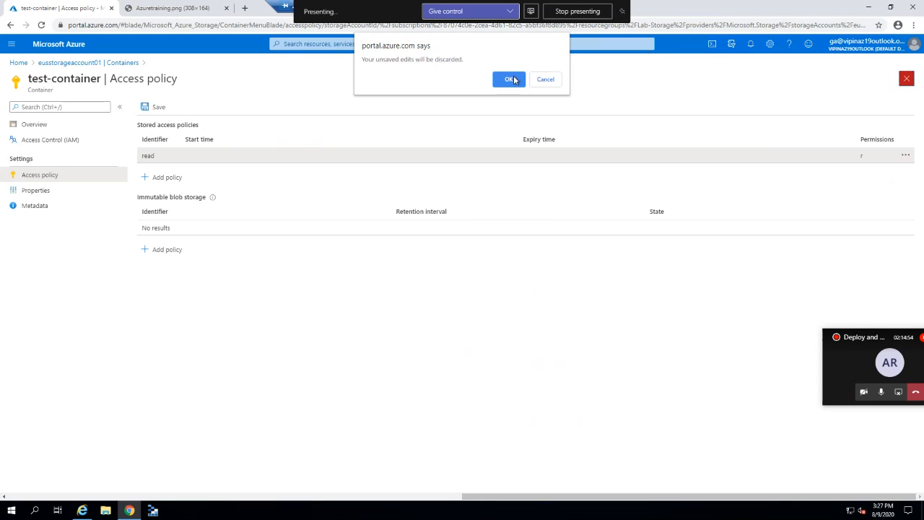
{"action": "left_click", "coordinate": [518, 79]}
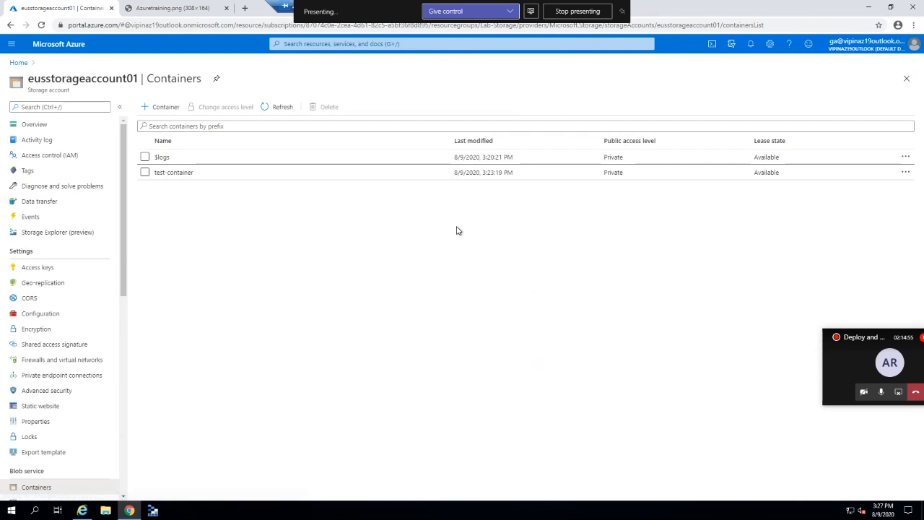
Browse eusstorageaccount01's Containers, Custom domain, Data protection and Azure CDN pages.
{"action": "left_click", "coordinate": [57, 127]}
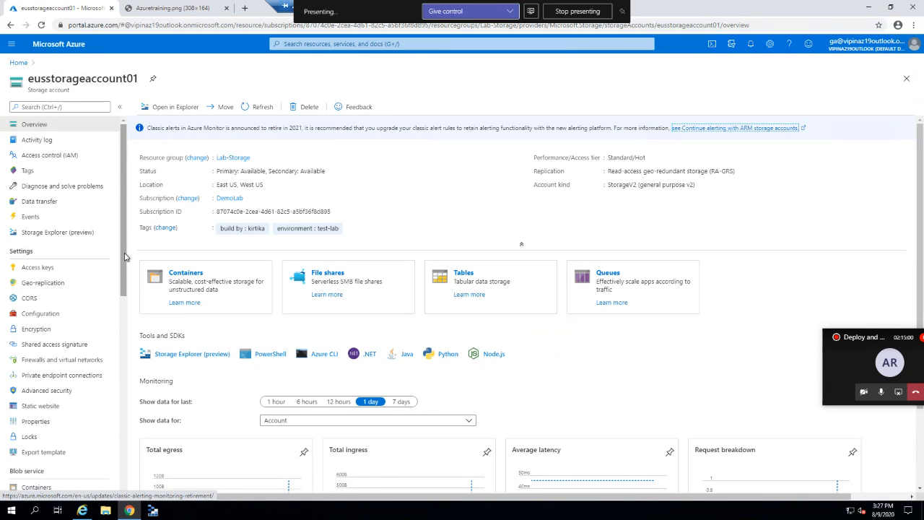
{"action": "left_click_drag", "start_coordinate": [125, 256], "coordinate": [127, 299]}
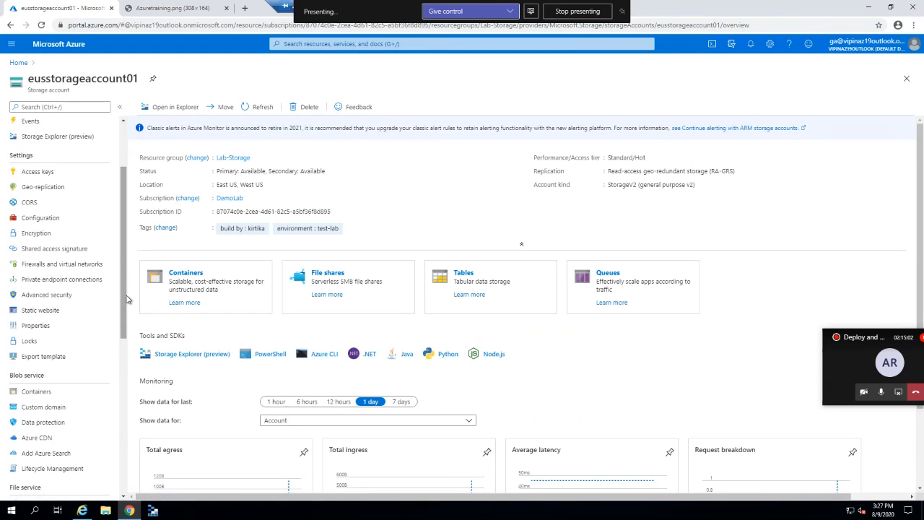
{"action": "scroll", "coordinate": [124, 307], "scroll_direction": "down", "scroll_amount": 1}
{"action": "scroll", "coordinate": [125, 315], "scroll_direction": "down", "scroll_amount": 1}
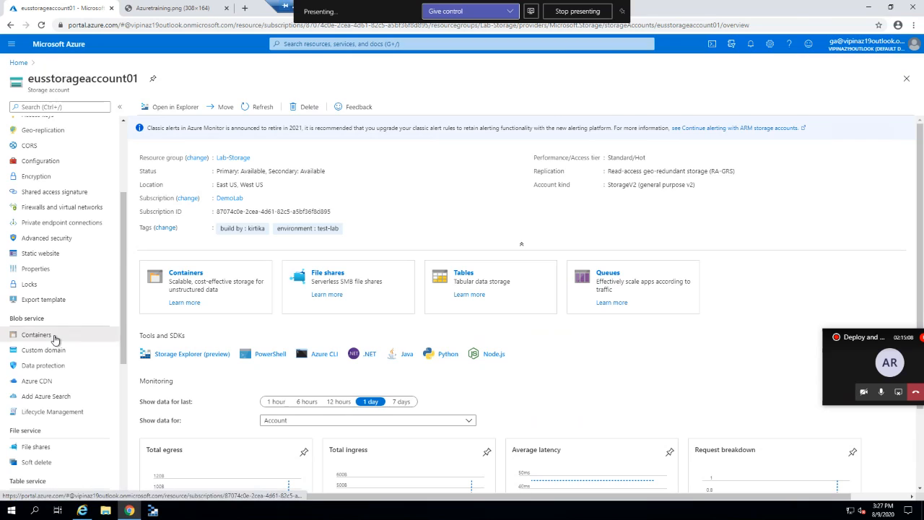
{"action": "left_click", "coordinate": [56, 338]}
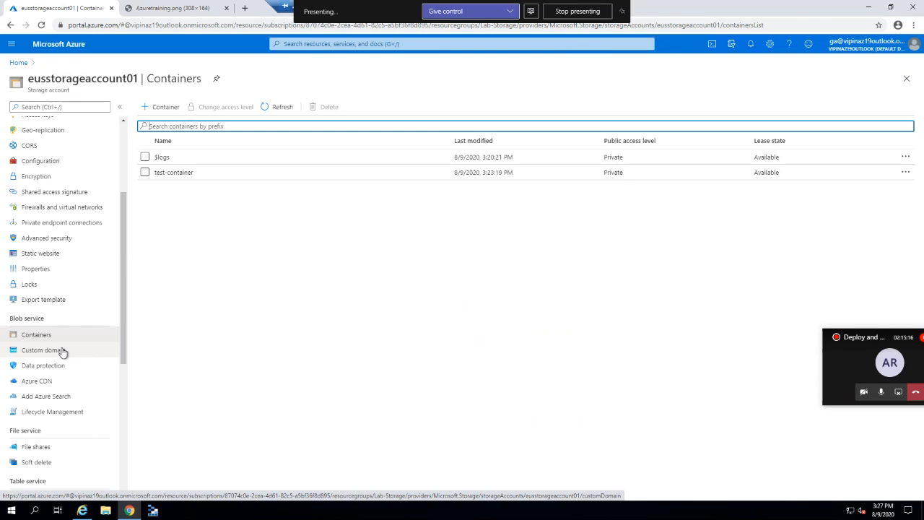
{"action": "left_click", "coordinate": [63, 351]}
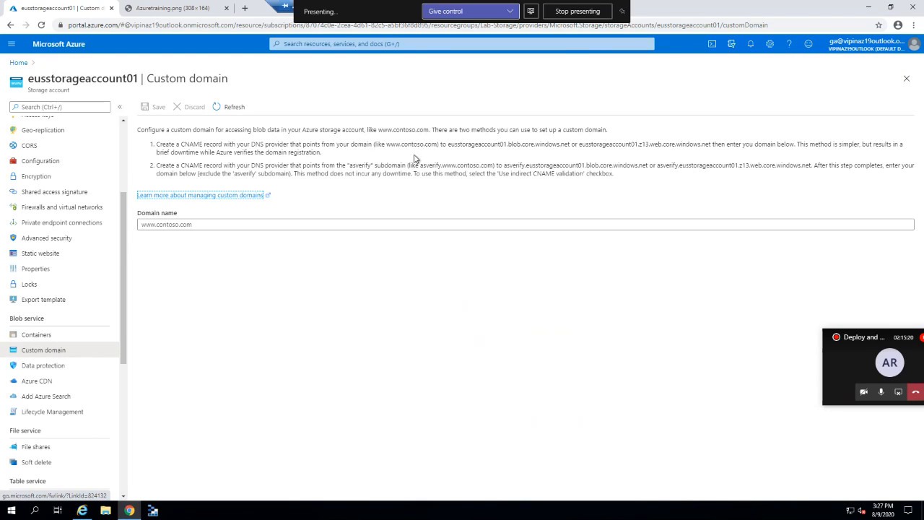
{"action": "left_click", "coordinate": [79, 370]}
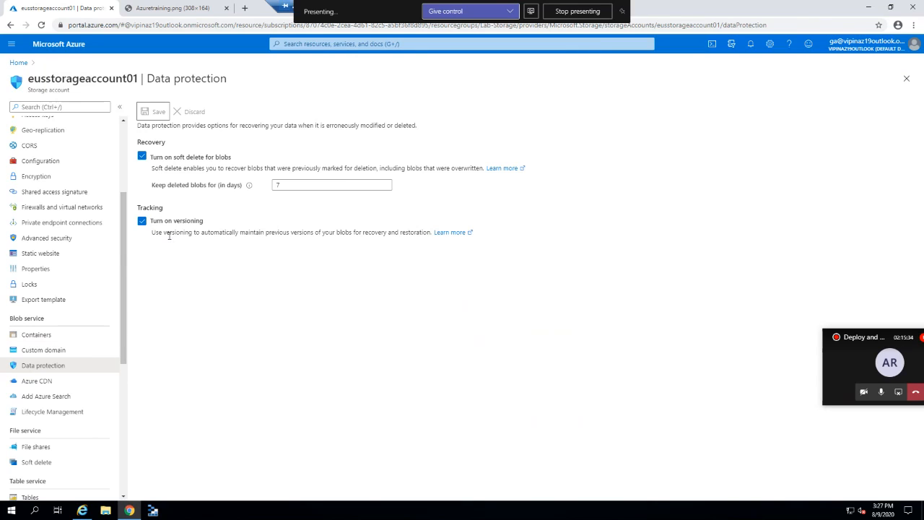
{"action": "left_click", "coordinate": [58, 382]}
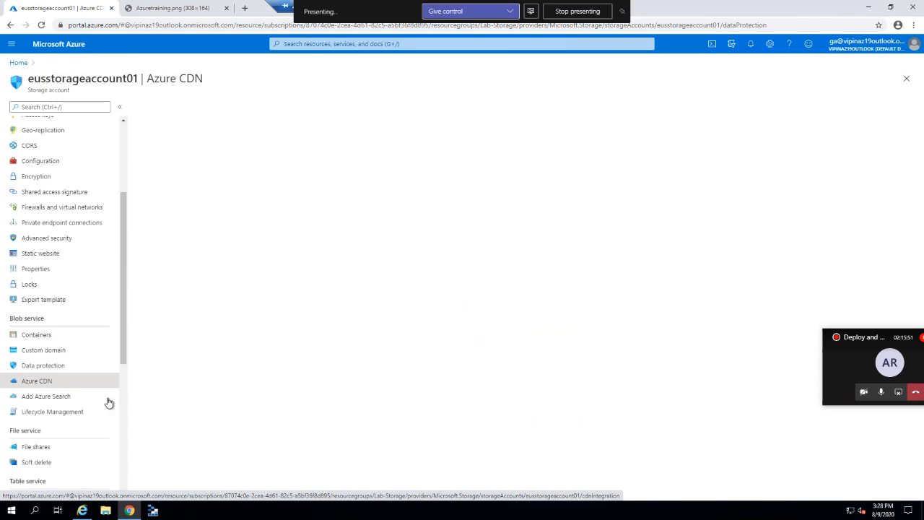
Show eusstorageaccount01's Lifecycle Management page, which has no rules yet.
{"action": "left_click", "coordinate": [67, 413]}
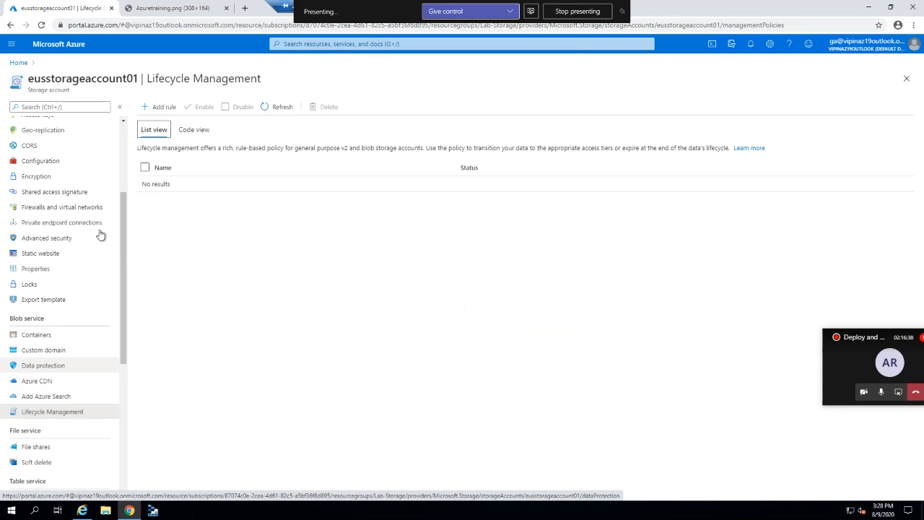
Draft lifecycle rule 'test-rule' moving blobs to cool after 14 days and archive after 30.
{"action": "left_click", "coordinate": [164, 108]}
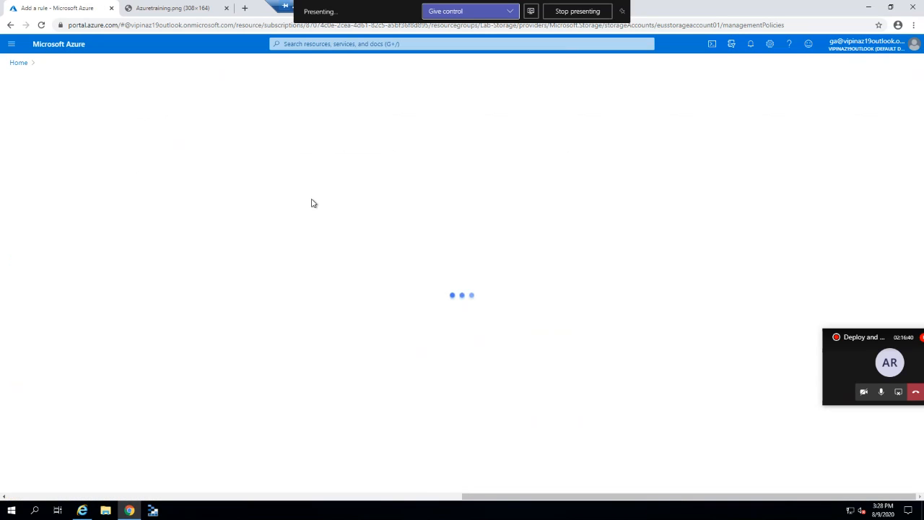
{"action": "left_click", "coordinate": [170, 161]}
{"action": "type", "text": "dg"}
{"action": "key", "text": "BackSpace"}
{"action": "key", "text": "BackSpace"}
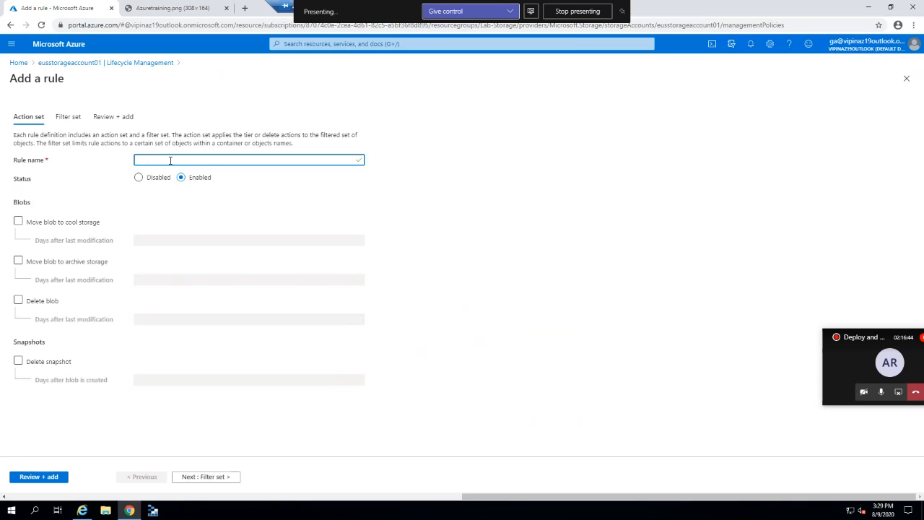
{"action": "type", "text": "test-r"}
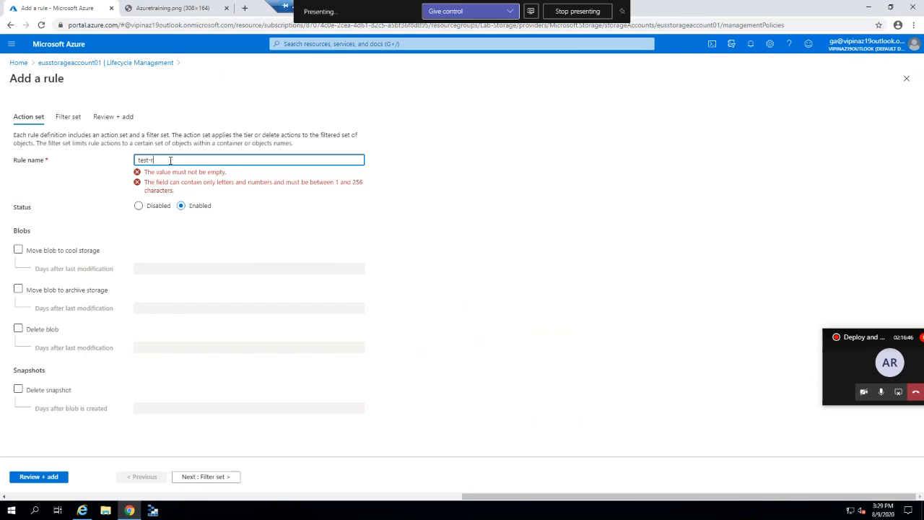
{"action": "type", "text": "ule"}
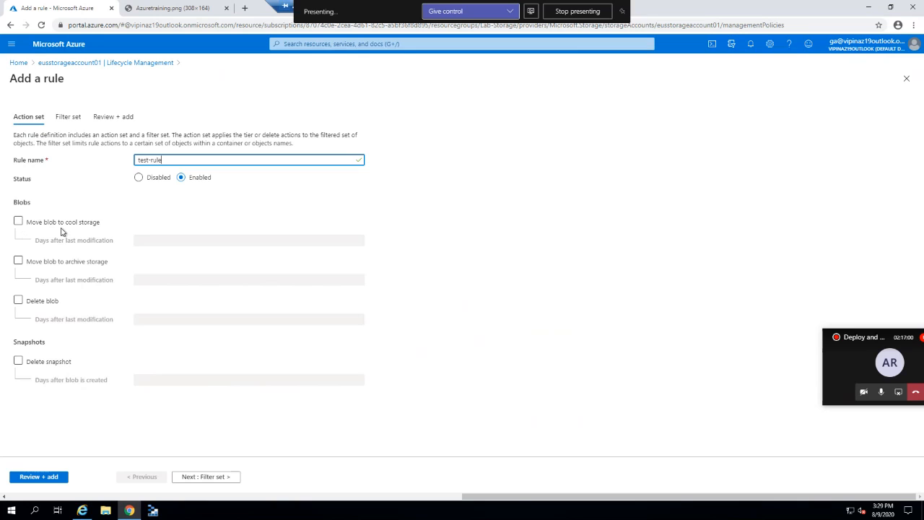
{"action": "left_click", "coordinate": [38, 227]}
{"action": "left_click", "coordinate": [172, 241]}
{"action": "type", "text": "14"}
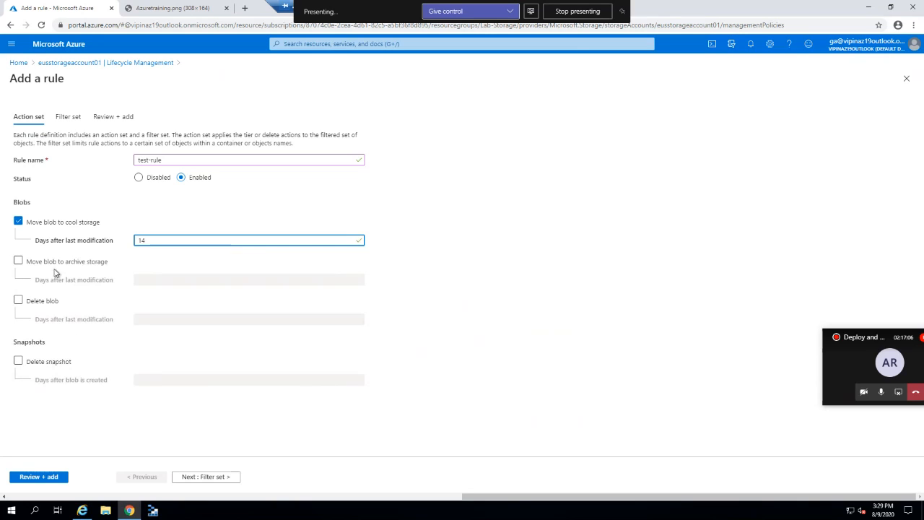
{"action": "left_click", "coordinate": [54, 264]}
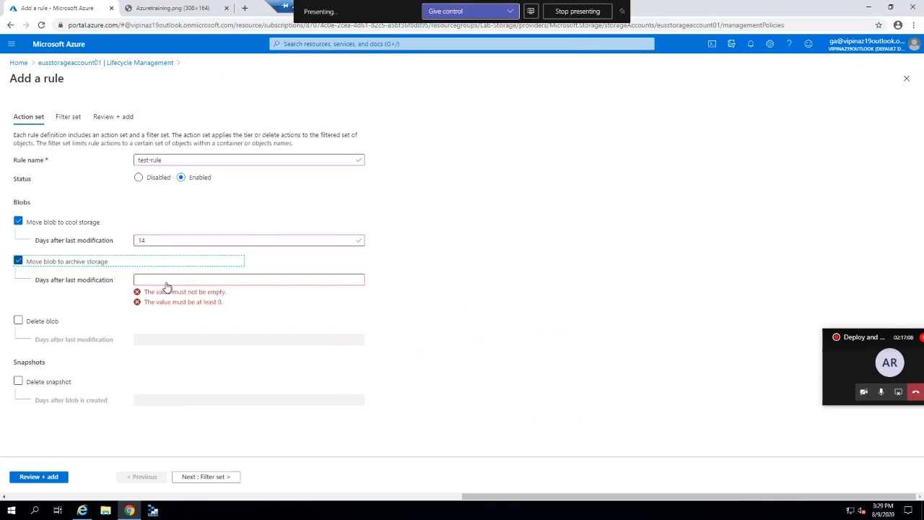
{"action": "left_click", "coordinate": [168, 280]}
{"action": "type", "text": "30"}
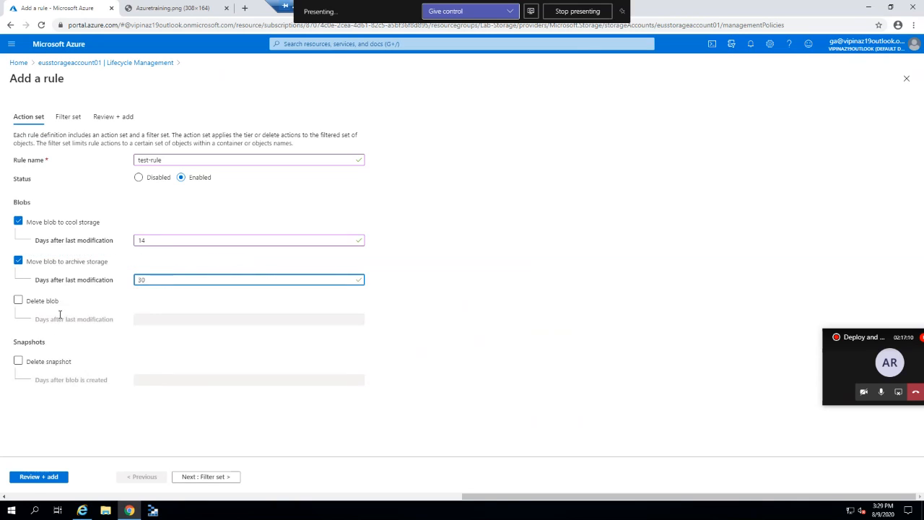
Add deletion of blobs after 60 days and of snapshots after 10 days.
{"action": "left_click", "coordinate": [44, 303]}
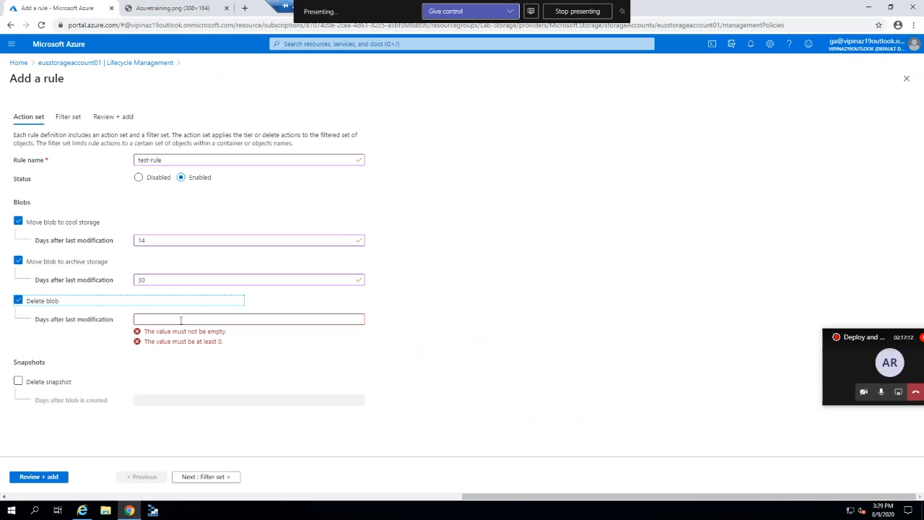
{"action": "left_click", "coordinate": [181, 320]}
{"action": "type", "text": "60"}
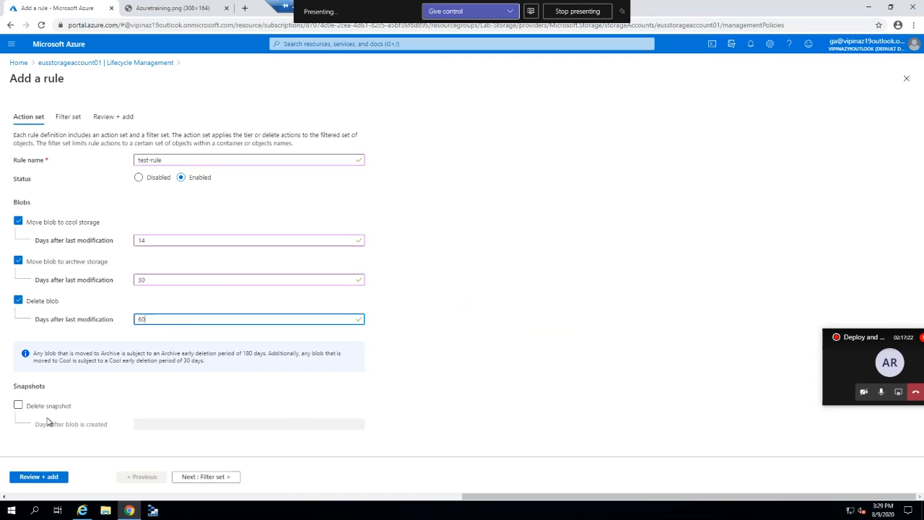
{"action": "left_click", "coordinate": [22, 409]}
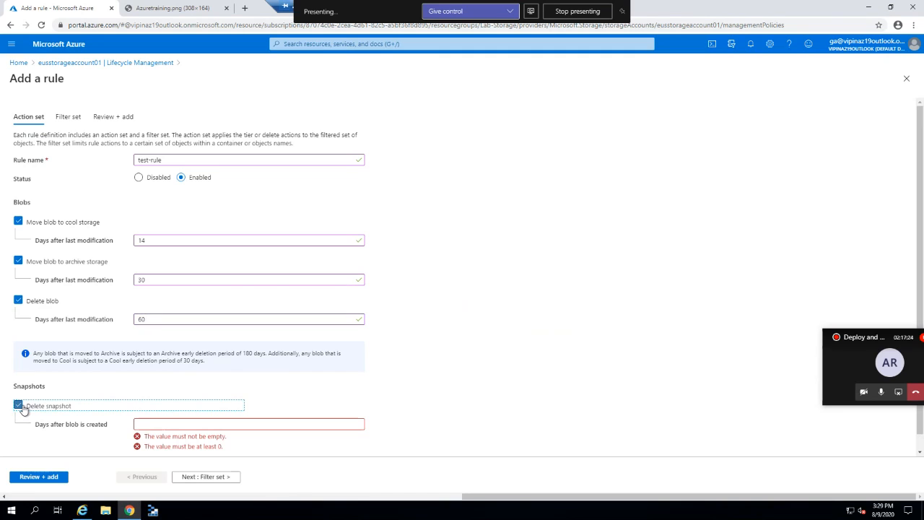
{"action": "left_click", "coordinate": [172, 423]}
{"action": "type", "text": "10"}
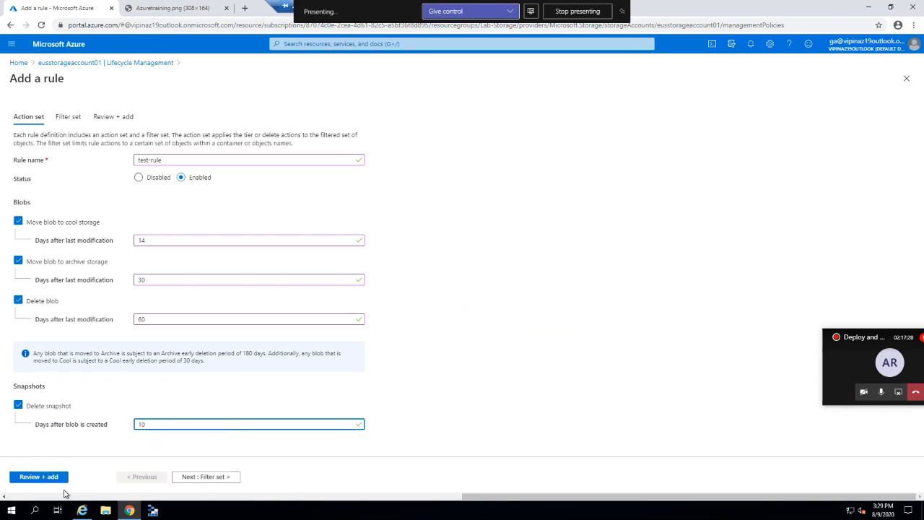
Discard the unsaved rule and return to the storage account overview.
{"action": "left_click", "coordinate": [163, 65]}
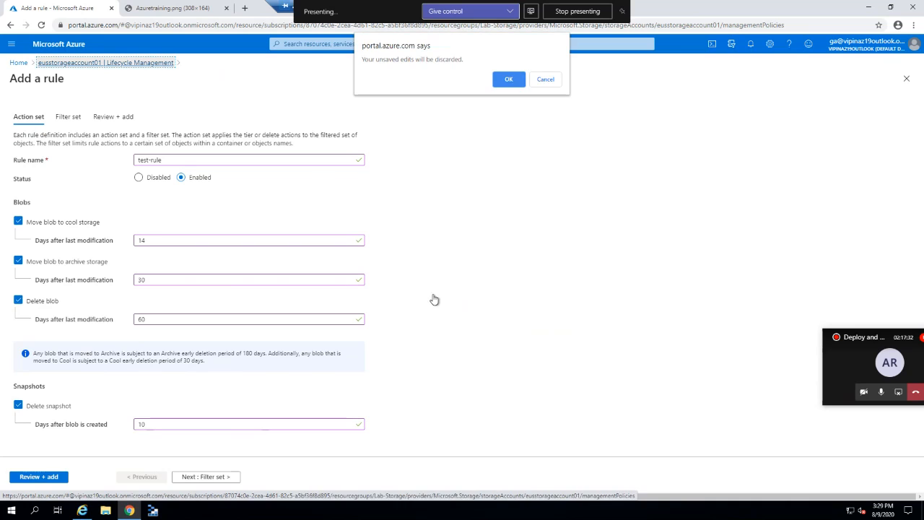
{"action": "left_click", "coordinate": [509, 81]}
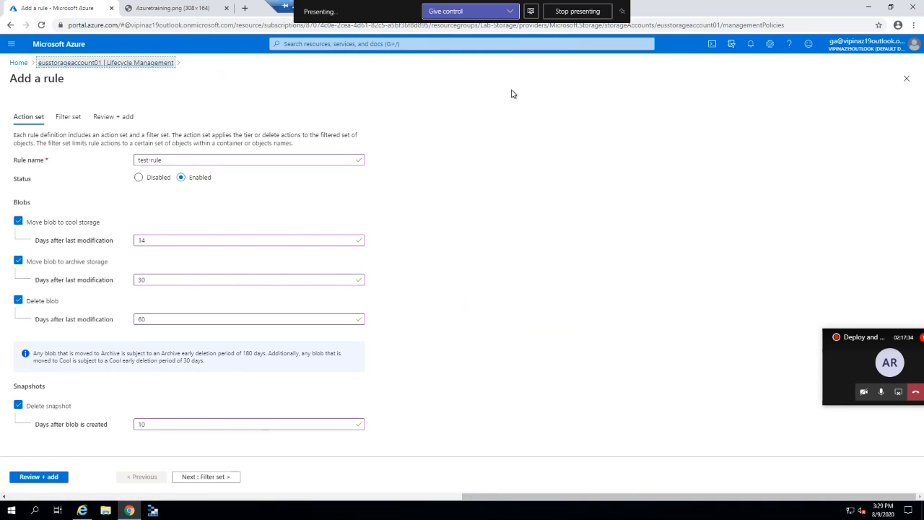
{"action": "left_click_drag", "start_coordinate": [122, 221], "coordinate": [125, 122]}
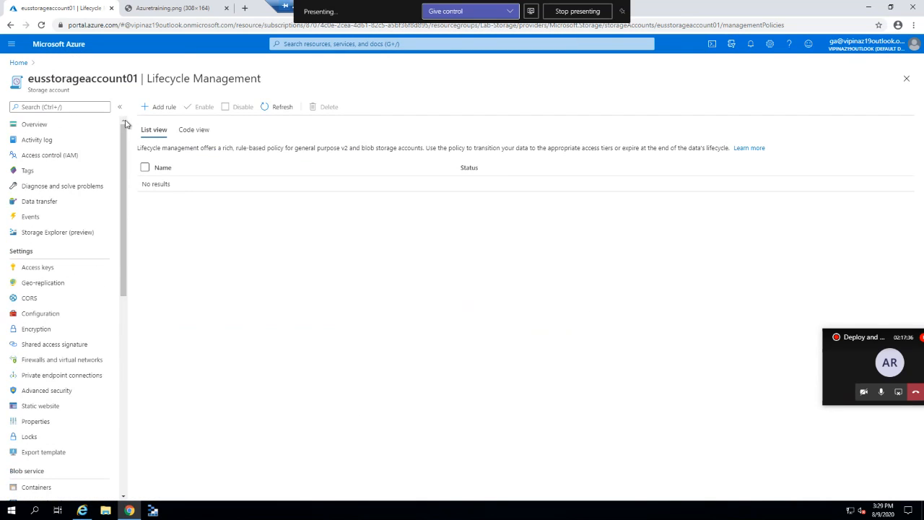
{"action": "left_click", "coordinate": [83, 126]}
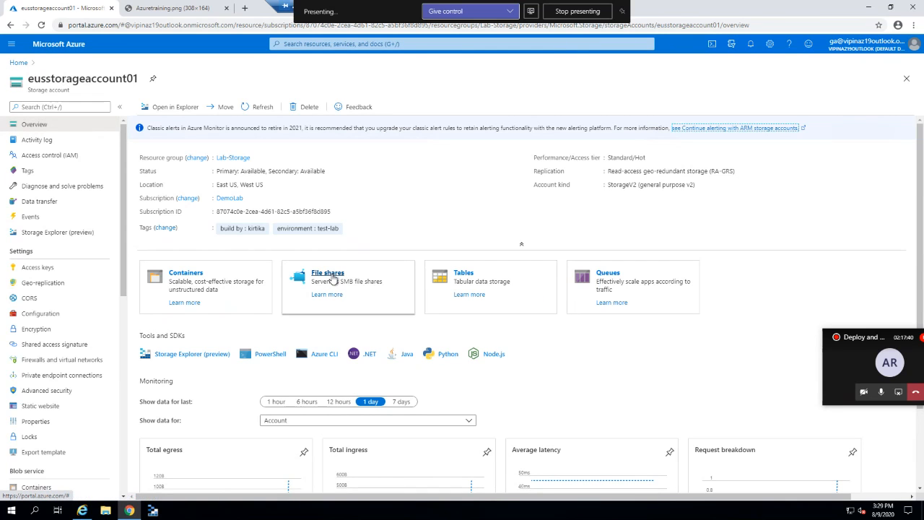
Create file share testfs01 with a 20 GiB quota and open it.
{"action": "left_click", "coordinate": [328, 274]}
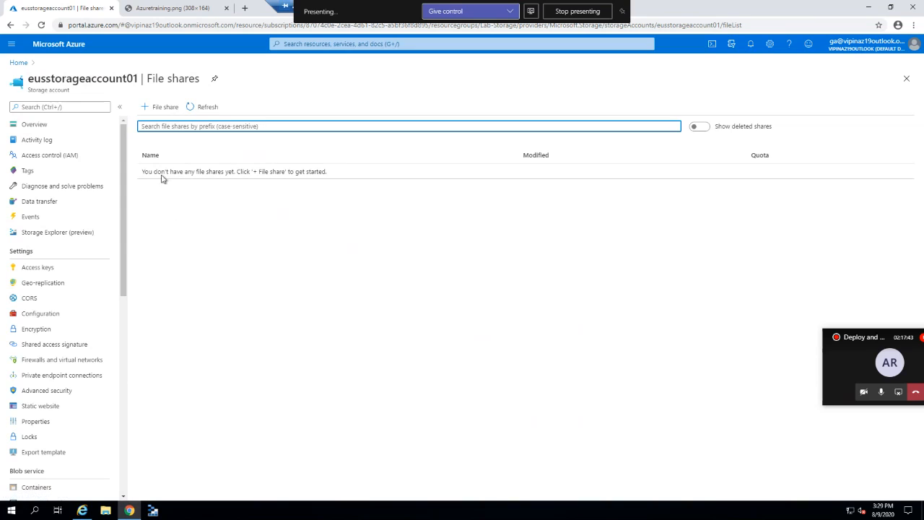
{"action": "left_click", "coordinate": [162, 108]}
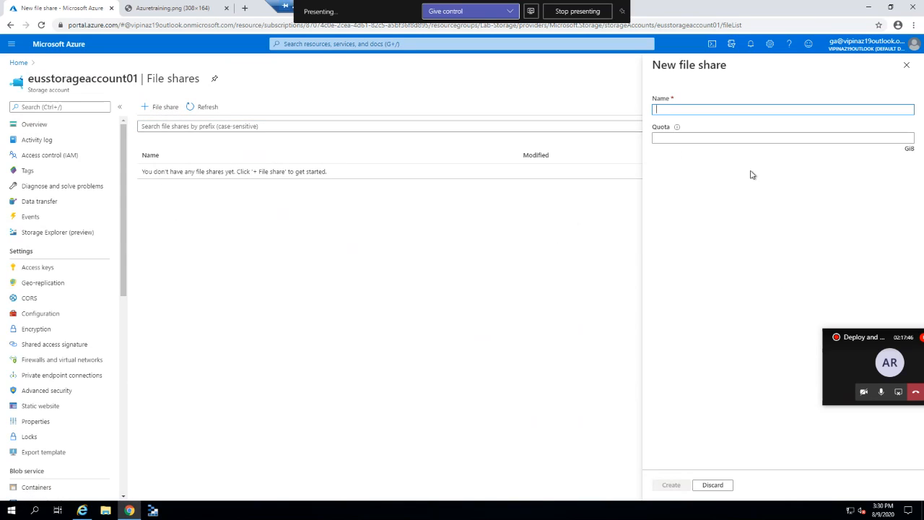
{"action": "type", "text": "testfs01"}
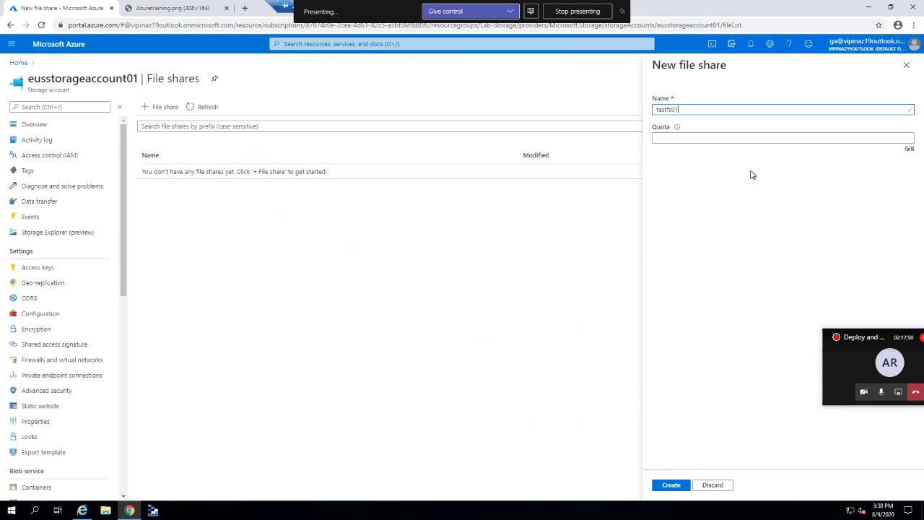
{"action": "left_click", "coordinate": [713, 139]}
{"action": "type", "text": "20"}
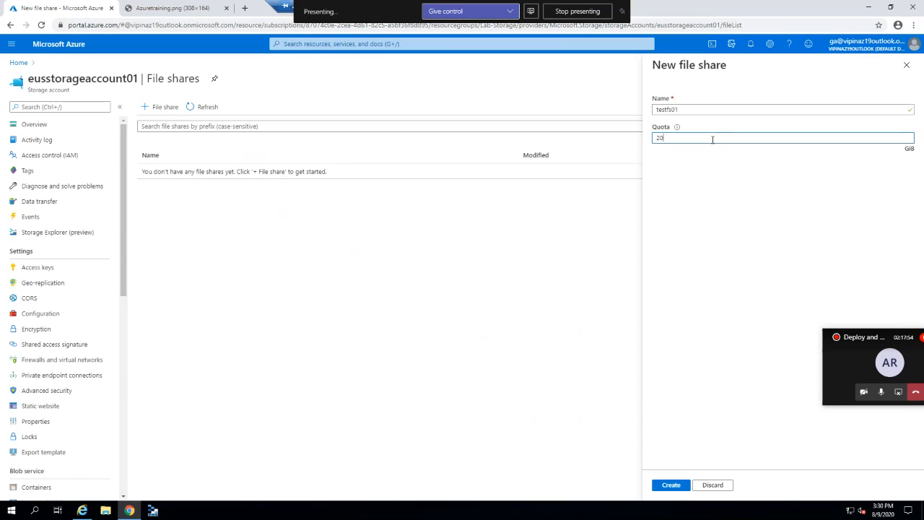
{"action": "left_click", "coordinate": [672, 485]}
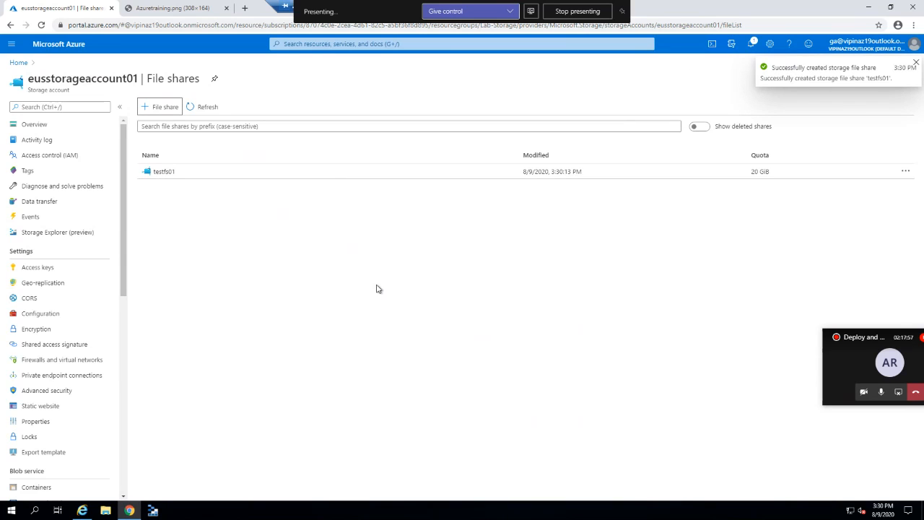
{"action": "left_click", "coordinate": [173, 178]}
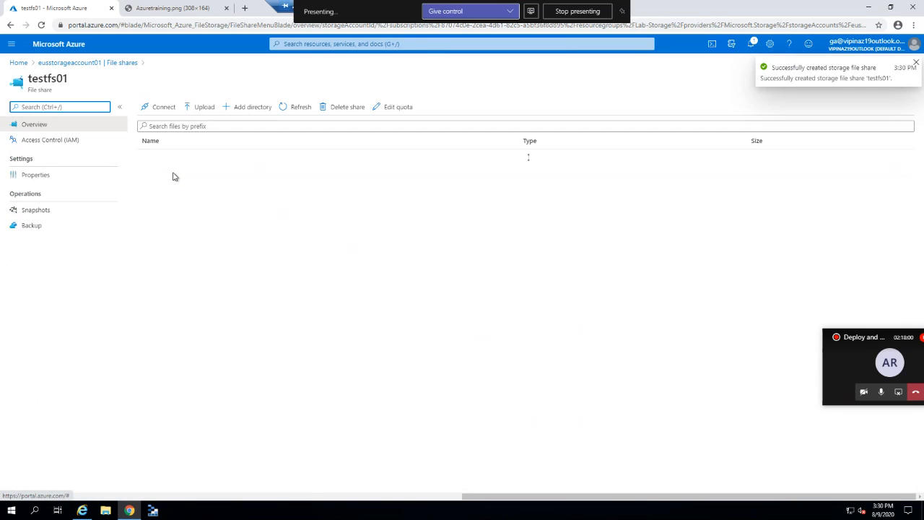
Upload Azuretraining.png from the local computer into the testfs01 share.
{"action": "left_click", "coordinate": [198, 109]}
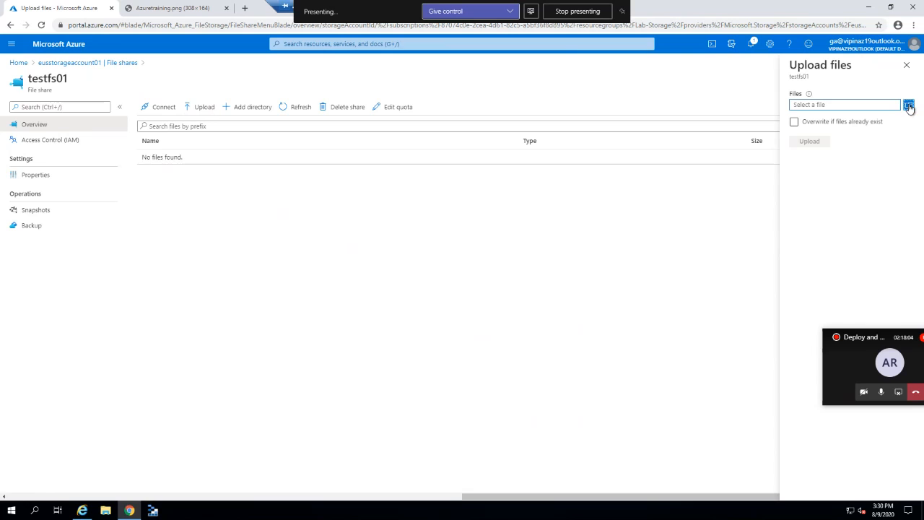
{"action": "left_click", "coordinate": [908, 106]}
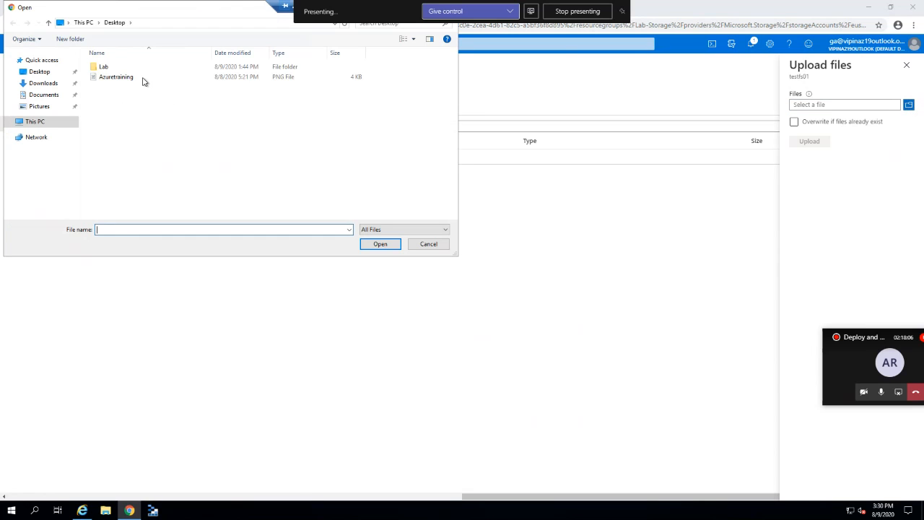
{"action": "double_click", "coordinate": [142, 81]}
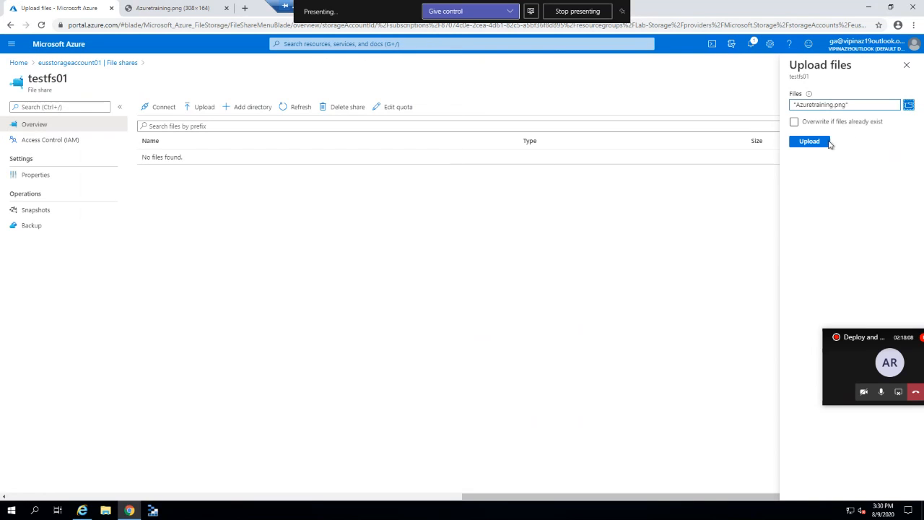
{"action": "left_click", "coordinate": [811, 142]}
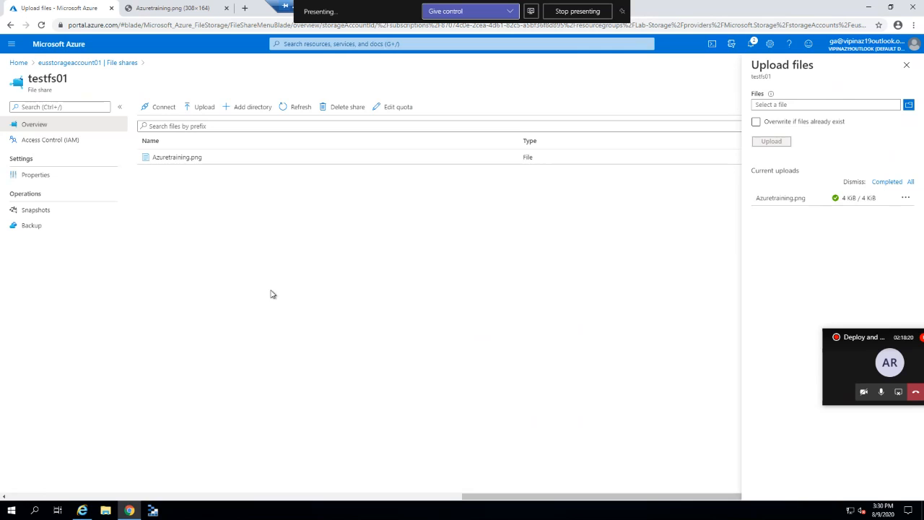
Copy testfs01's Windows PowerShell mount script, with the drive letter set to M.
{"action": "left_click", "coordinate": [164, 109]}
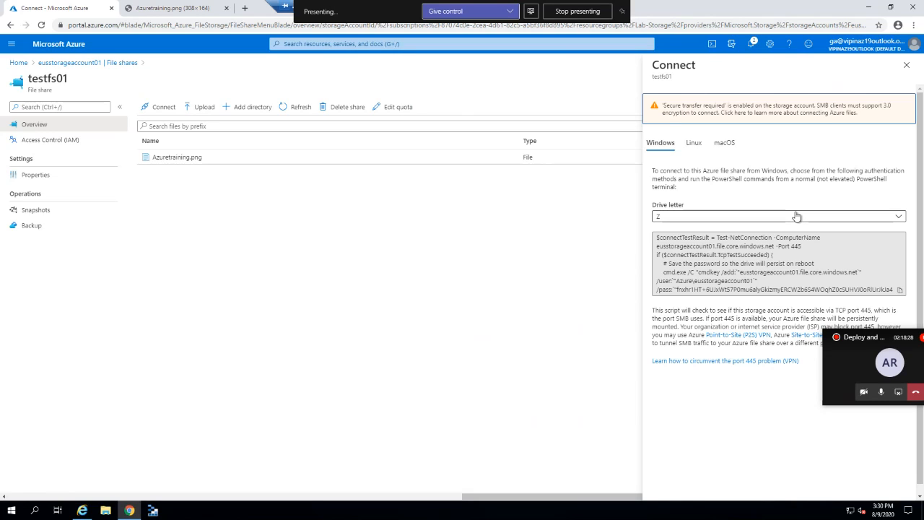
{"action": "left_click", "coordinate": [695, 145]}
{"action": "left_click", "coordinate": [728, 144]}
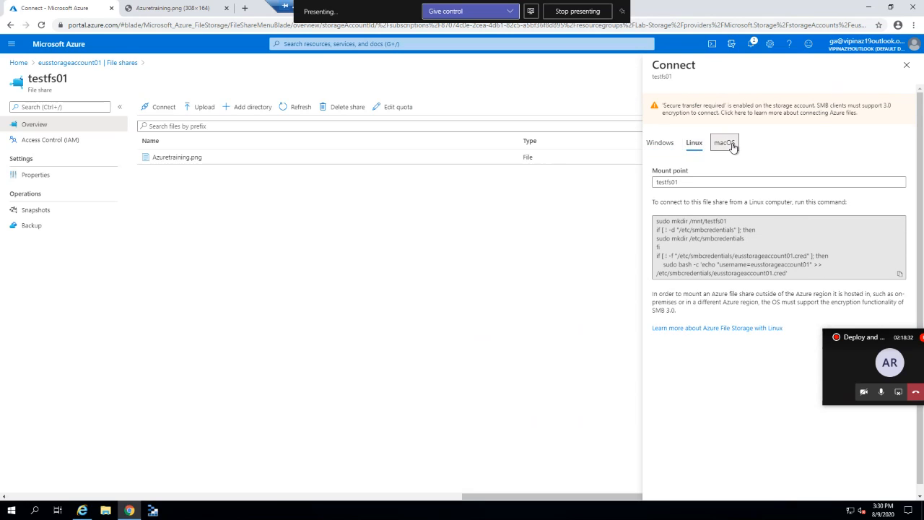
{"action": "left_click", "coordinate": [661, 142]}
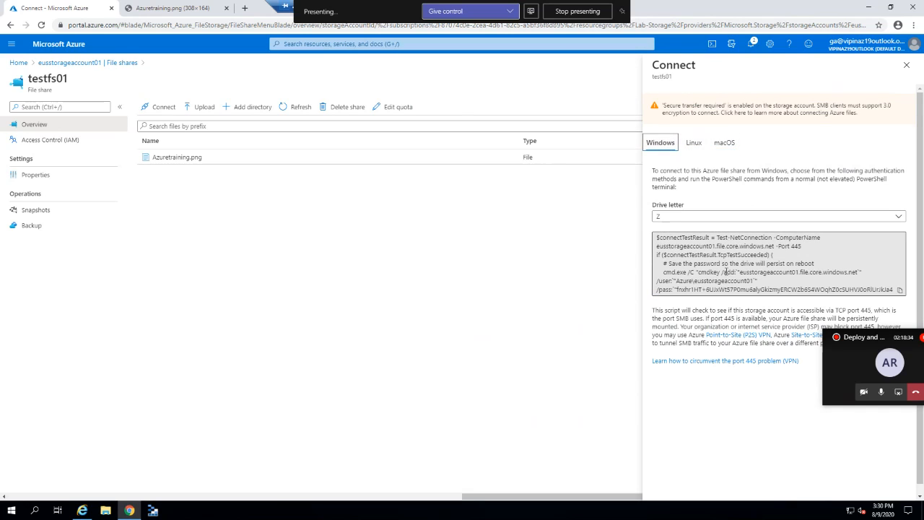
{"action": "left_click", "coordinate": [710, 250]}
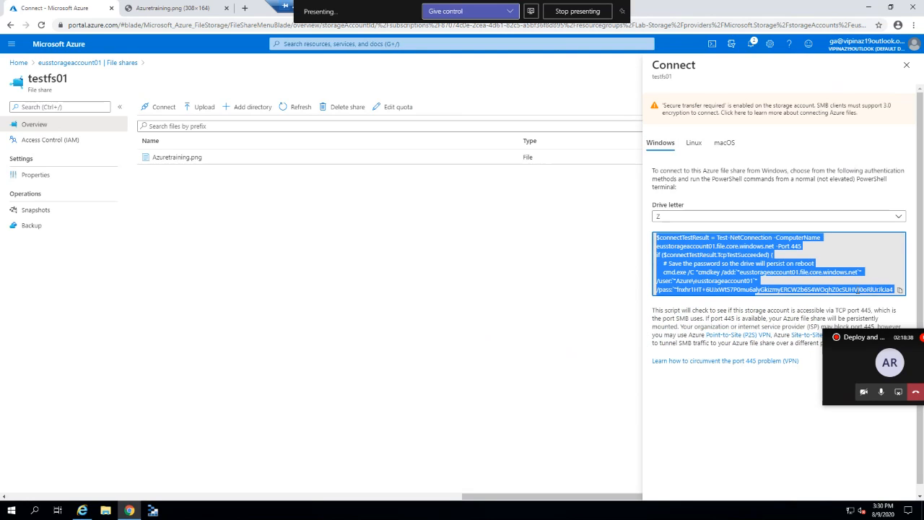
{"action": "left_click", "coordinate": [900, 290]}
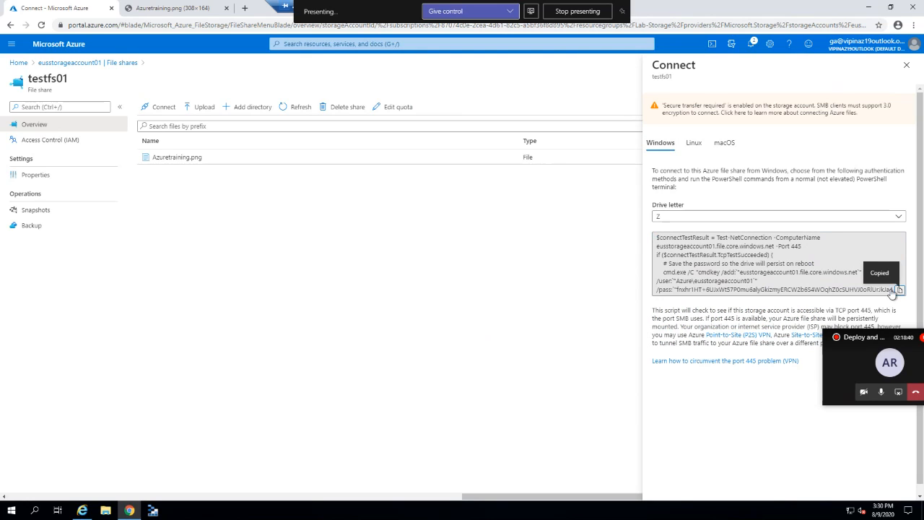
{"action": "left_click", "coordinate": [677, 218]}
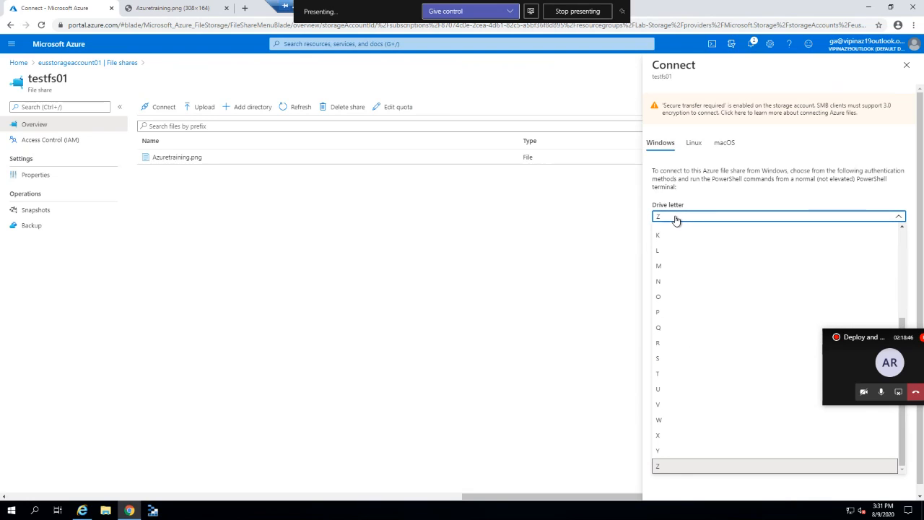
{"action": "left_click", "coordinate": [674, 269]}
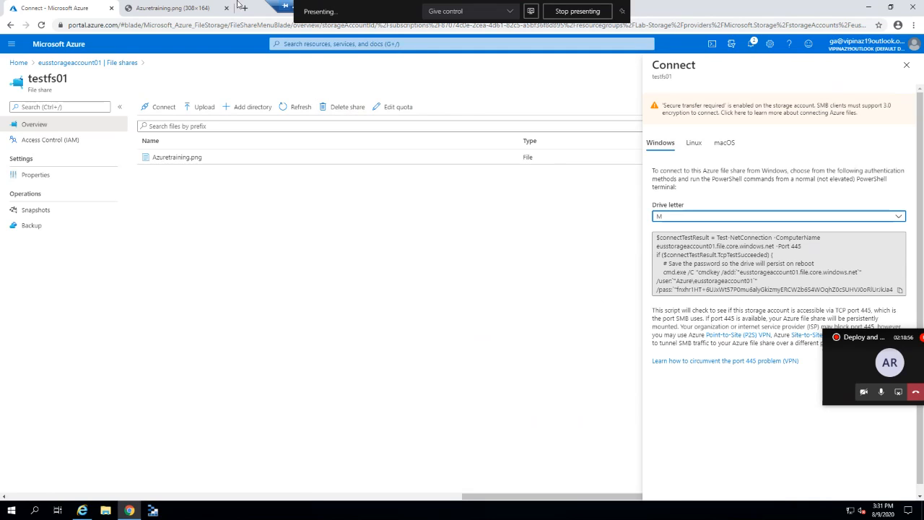
Minimize this remote desktop session and Alt+Tab to another open window.
{"action": "mouse_move", "coordinate": [291, 7]}
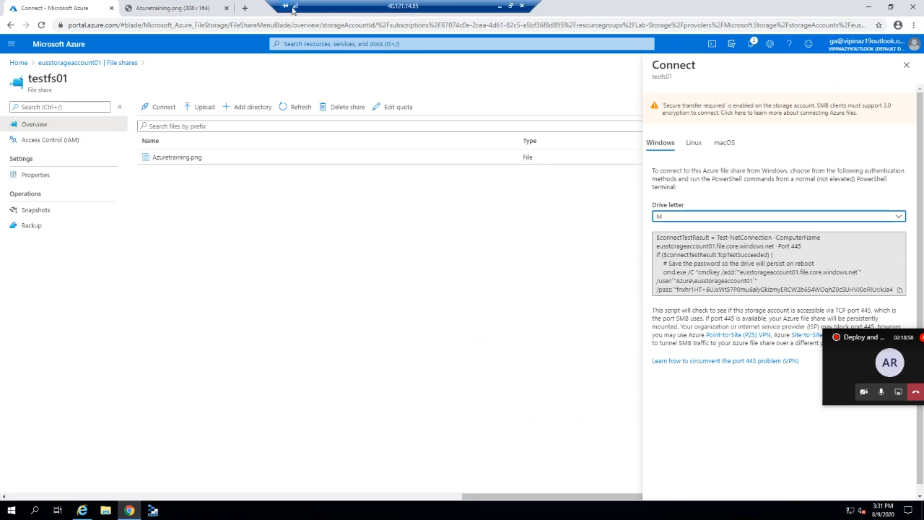
{"action": "left_click", "coordinate": [501, 7]}
{"action": "key", "text": "alt+Tab"}
Switch to the VM's remote session and launch Windows PowerShell.
{"action": "key", "text": "alt+Tab"}
{"action": "key", "text": "alt+Tab"}
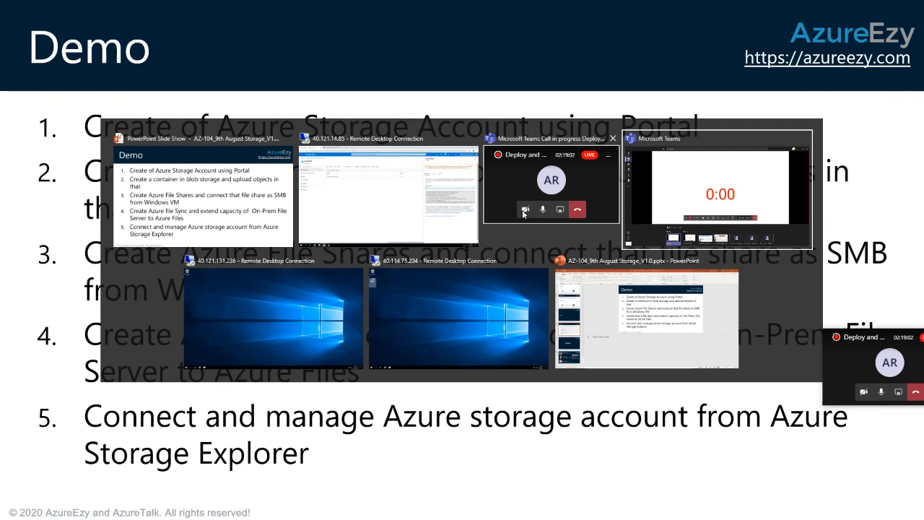
{"action": "key", "text": "alt+Tab"}
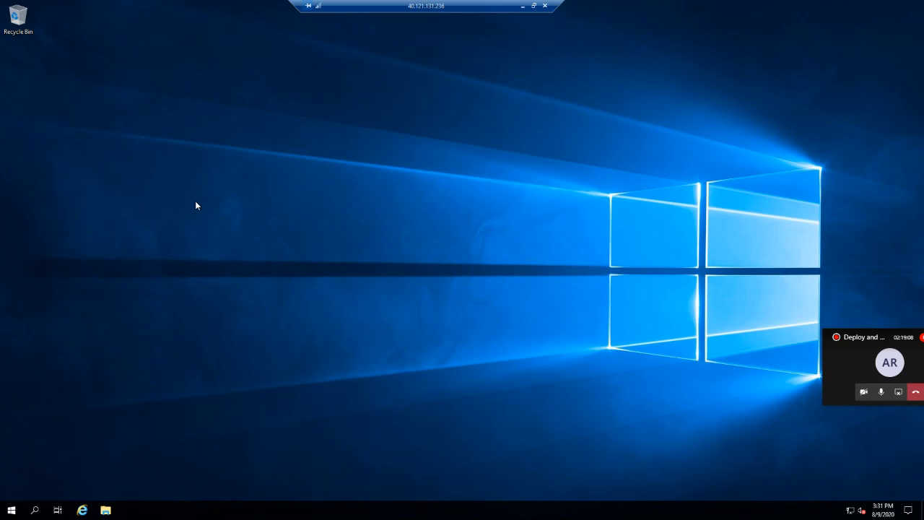
{"action": "key", "text": "super"}
{"action": "type", "text": "power"}
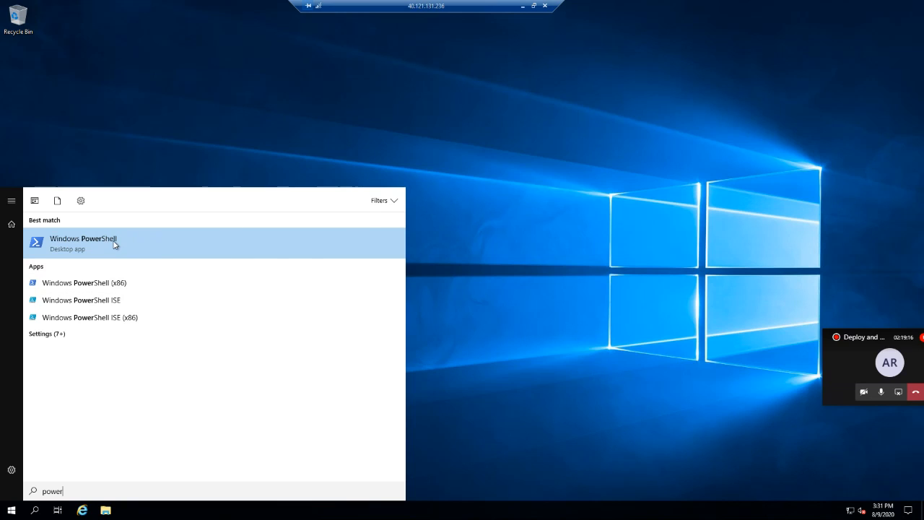
{"action": "left_click", "coordinate": [138, 229]}
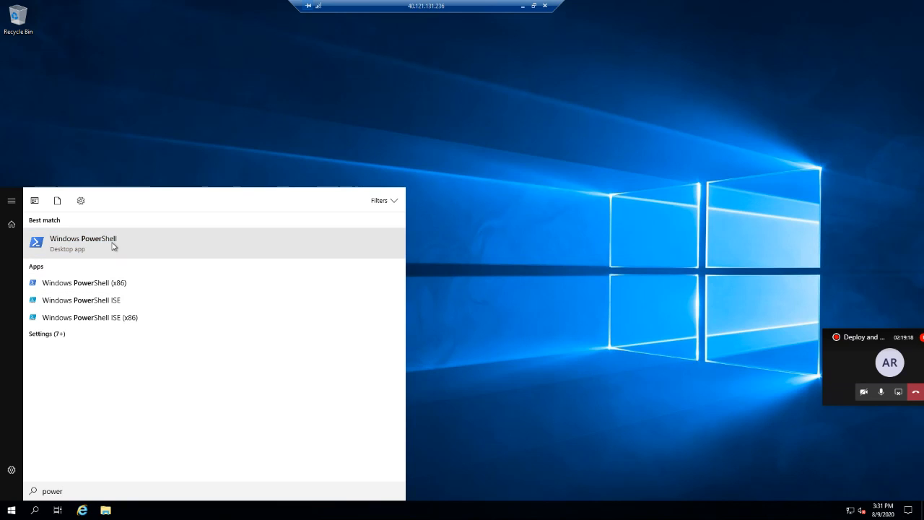
{"action": "left_click", "coordinate": [112, 245]}
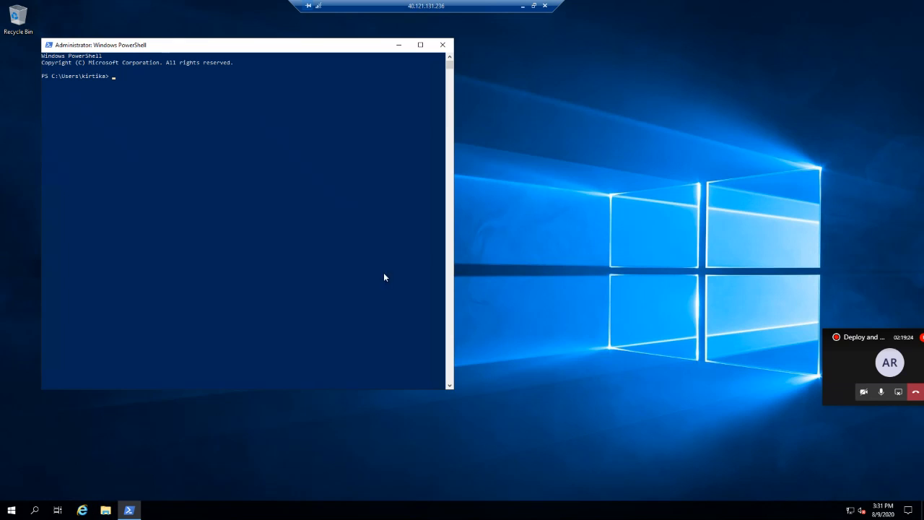
Show This PC's drives in File Explorer, then bring PowerShell back to the front.
{"action": "left_click", "coordinate": [105, 510]}
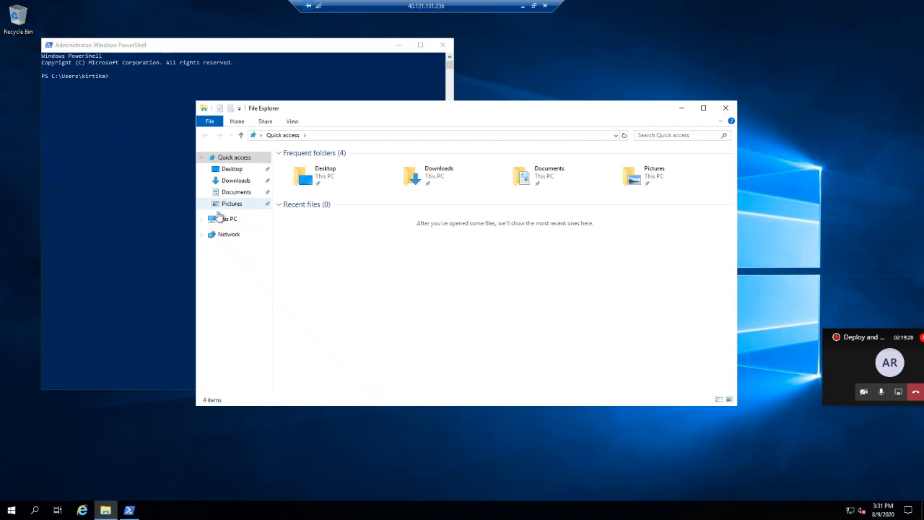
{"action": "left_click", "coordinate": [224, 218]}
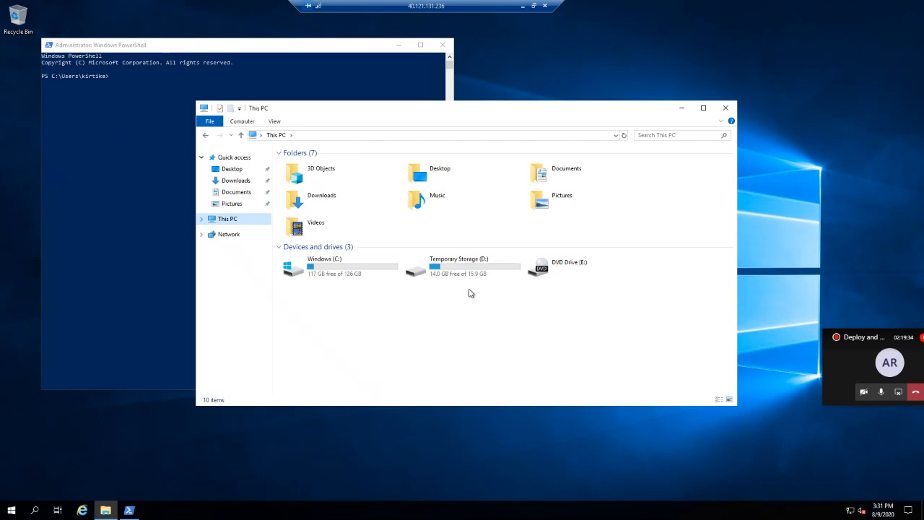
{"action": "left_click", "coordinate": [122, 73]}
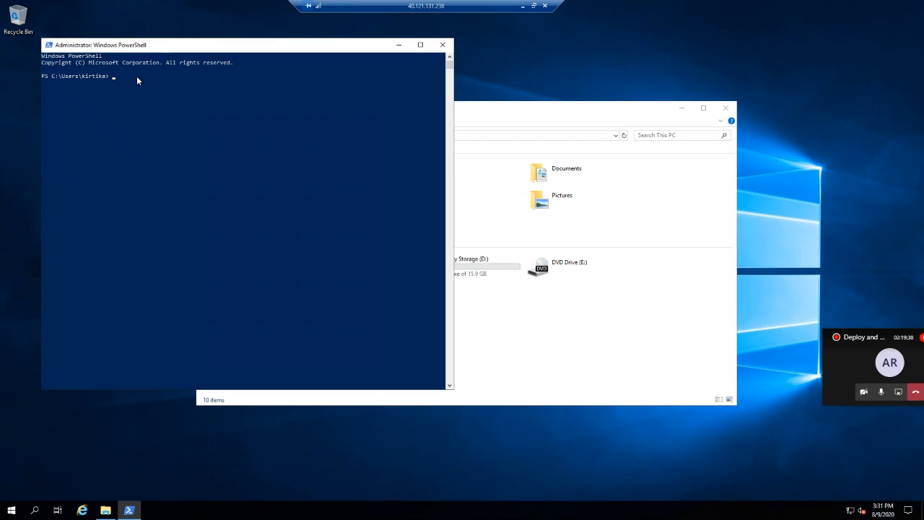
Run Test-NetConnection on port 445, then the script mapping testfs01 to drive Z.
{"action": "key", "text": "ctrl+v"}
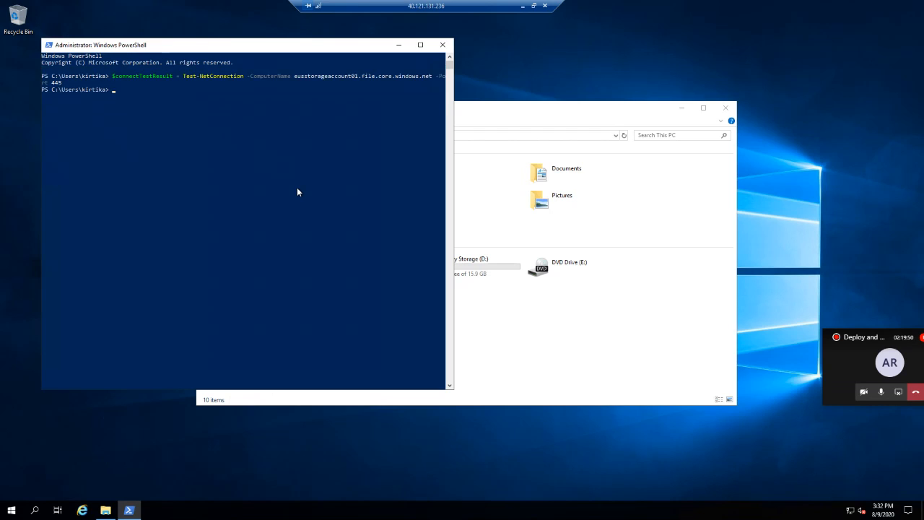
{"action": "key", "text": "ctrl+v"}
{"action": "key", "text": "Return"}
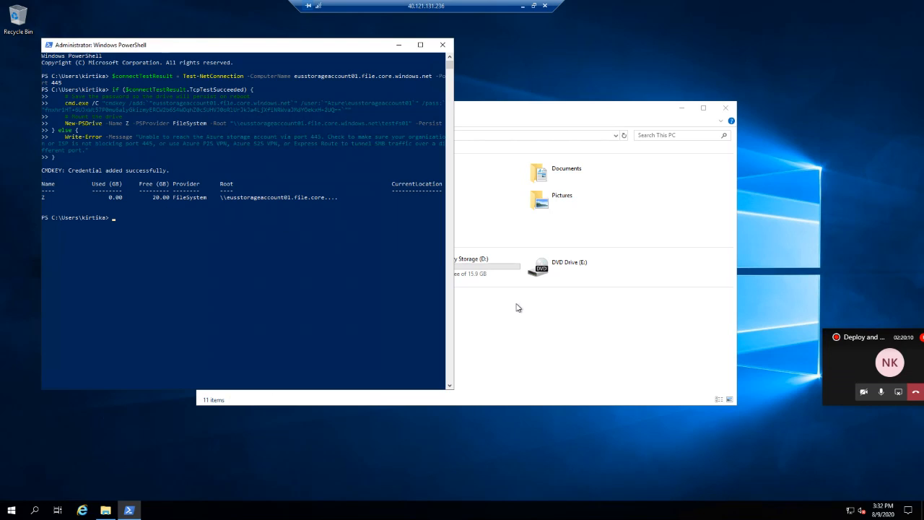
{"action": "left_click_drag", "start_coordinate": [865, 340], "coordinate": [921, 519]}
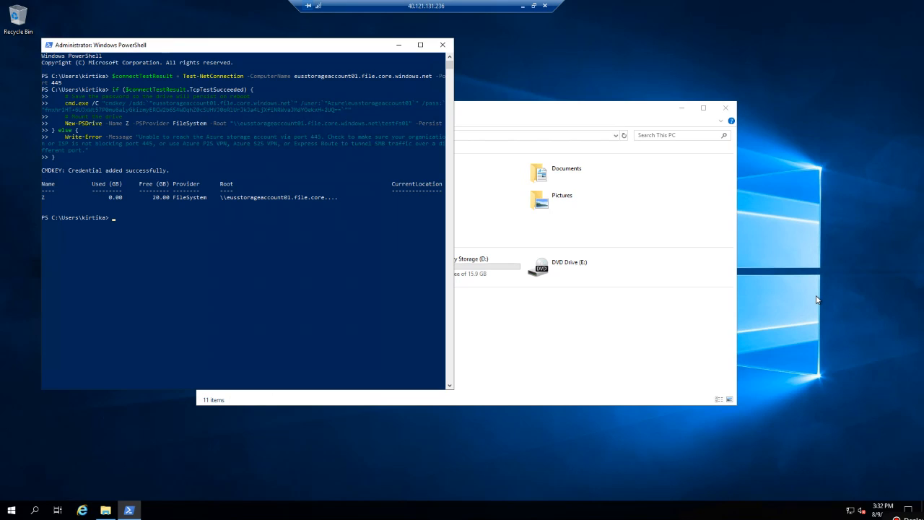
Open the mounted testfs01 share in File Explorer and view the Azuretraining image.
{"action": "left_click", "coordinate": [307, 217]}
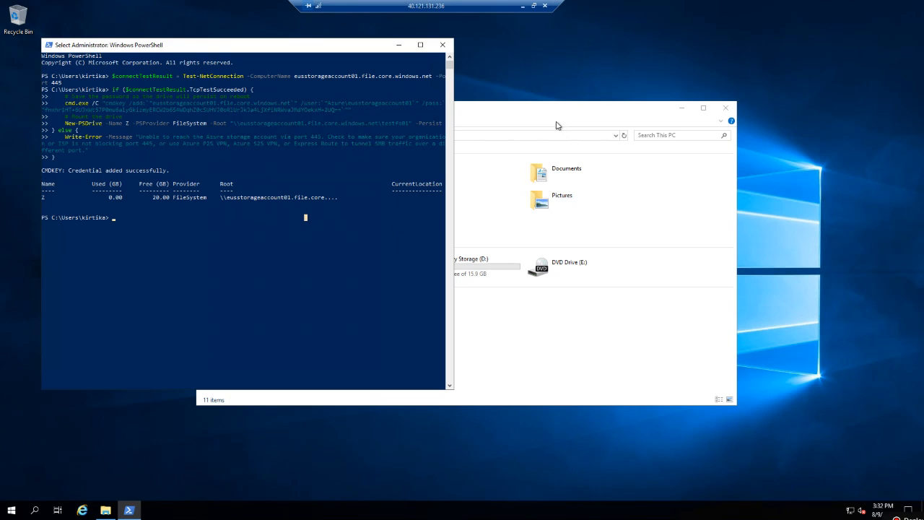
{"action": "left_click", "coordinate": [555, 119]}
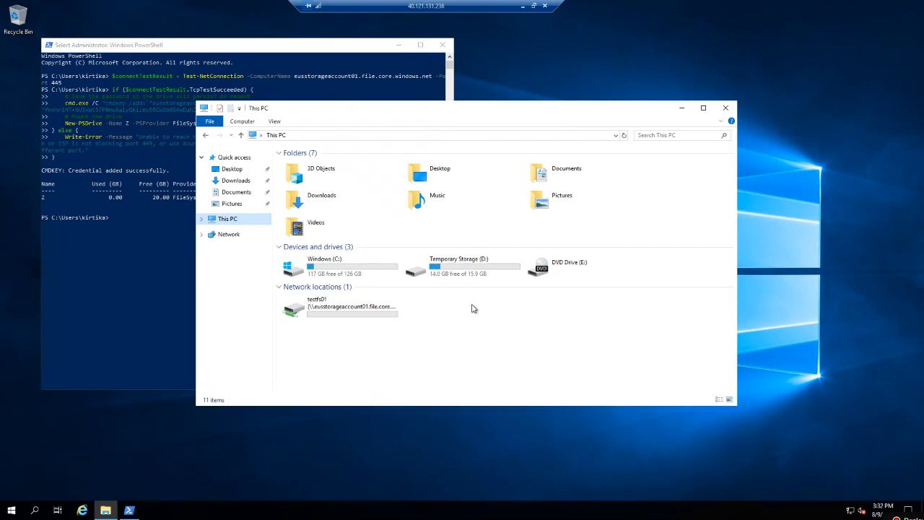
{"action": "left_click", "coordinate": [333, 318]}
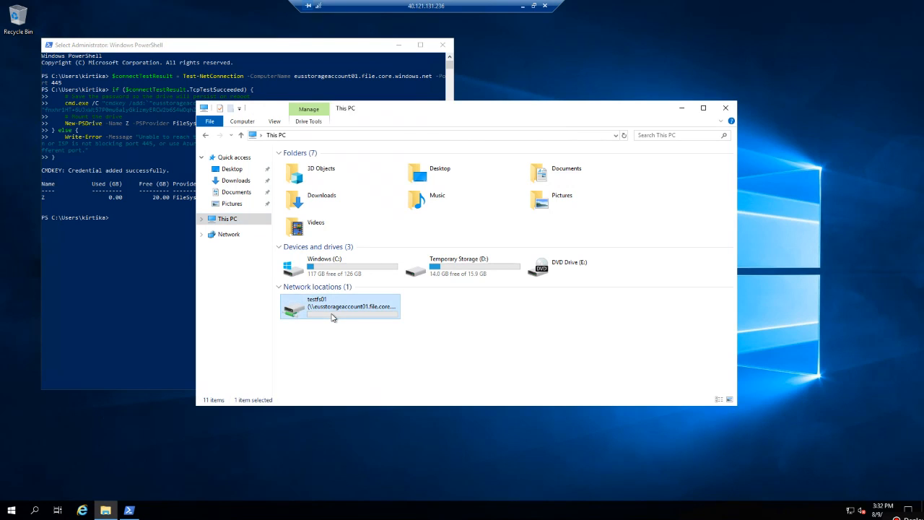
{"action": "double_click", "coordinate": [316, 312]}
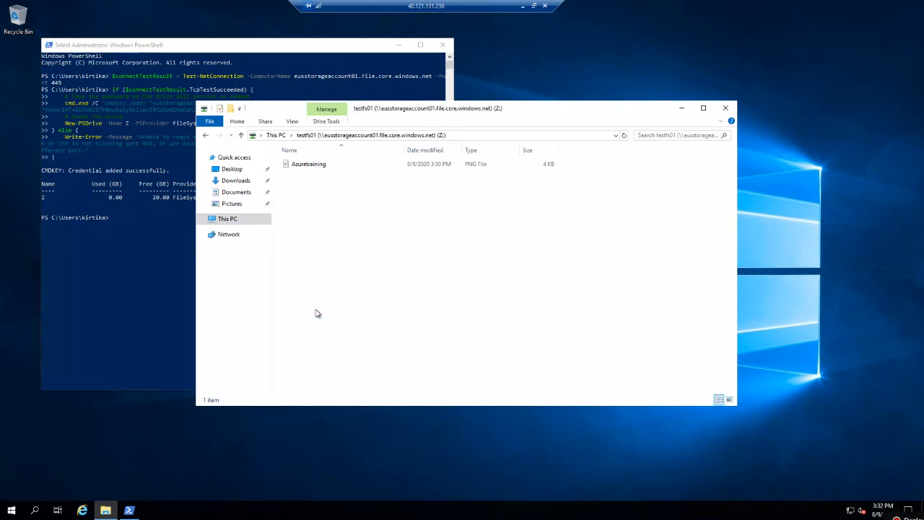
{"action": "double_click", "coordinate": [320, 168]}
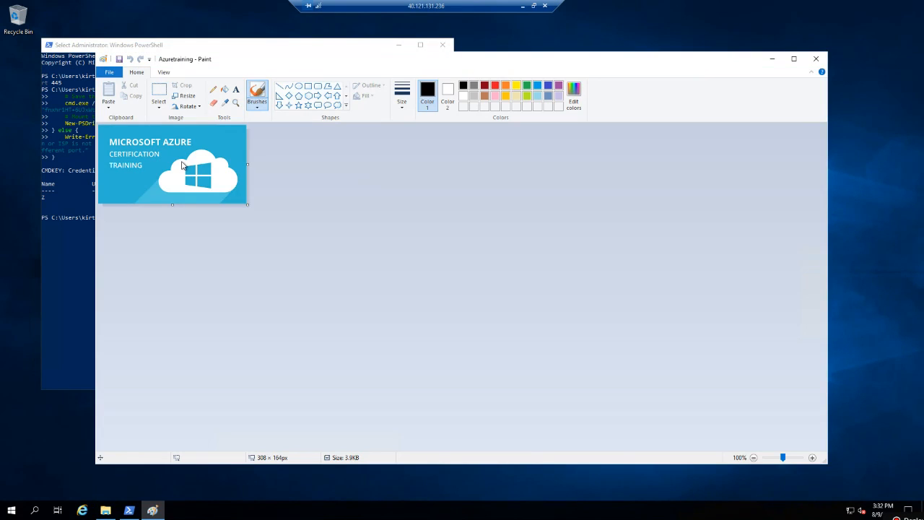
{"action": "left_click", "coordinate": [817, 60]}
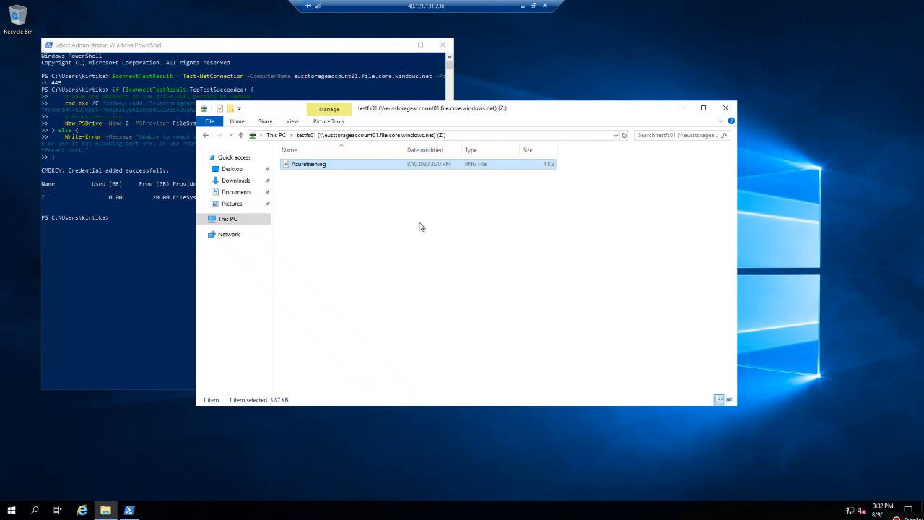
Create a text file named test in the share containing "I am from OS" and save it.
{"action": "right_click", "coordinate": [368, 203]}
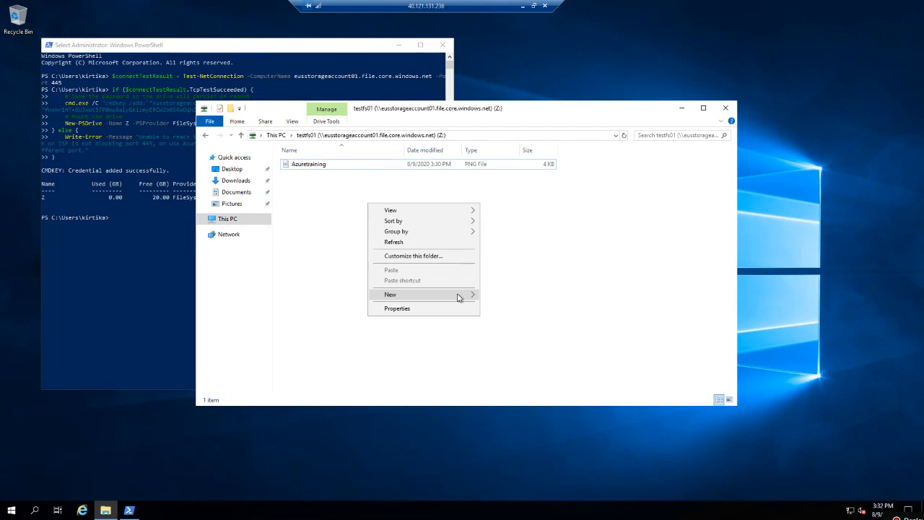
{"action": "mouse_move", "coordinate": [460, 297]}
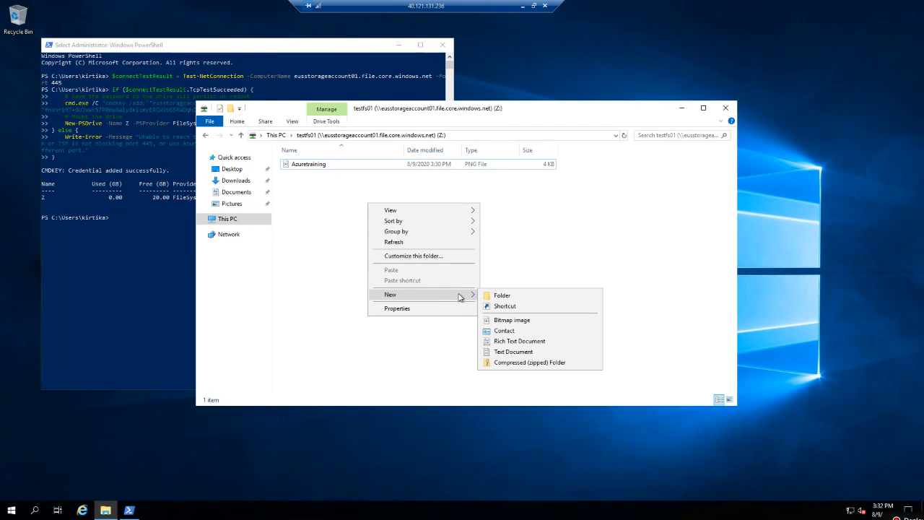
{"action": "left_click", "coordinate": [509, 353]}
{"action": "type", "text": "test"}
{"action": "key", "text": "Return"}
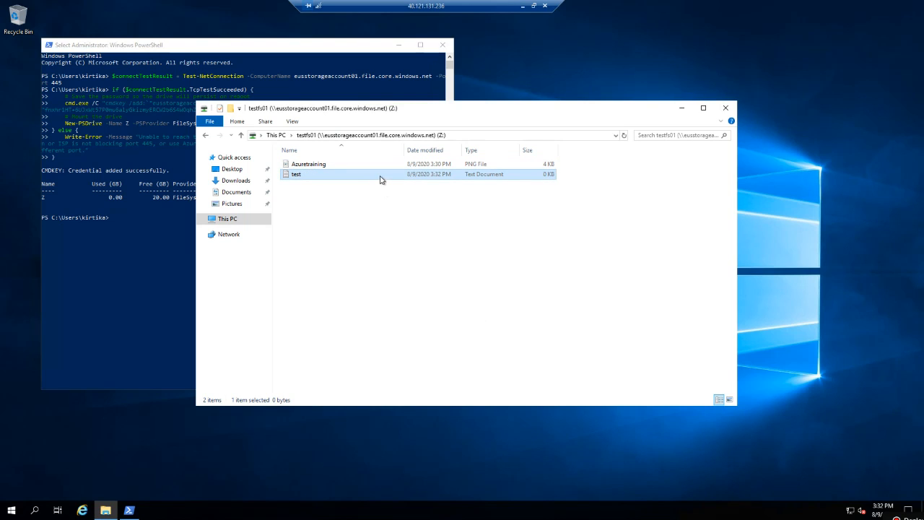
{"action": "double_click", "coordinate": [382, 176]}
{"action": "type", "text": "I"}
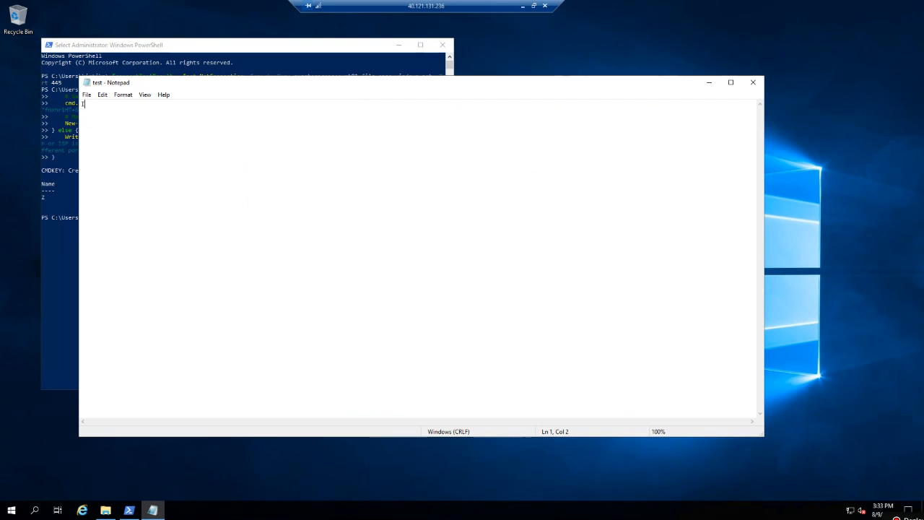
{"action": "type", "text": " am from OS"}
{"action": "left_click", "coordinate": [755, 85]}
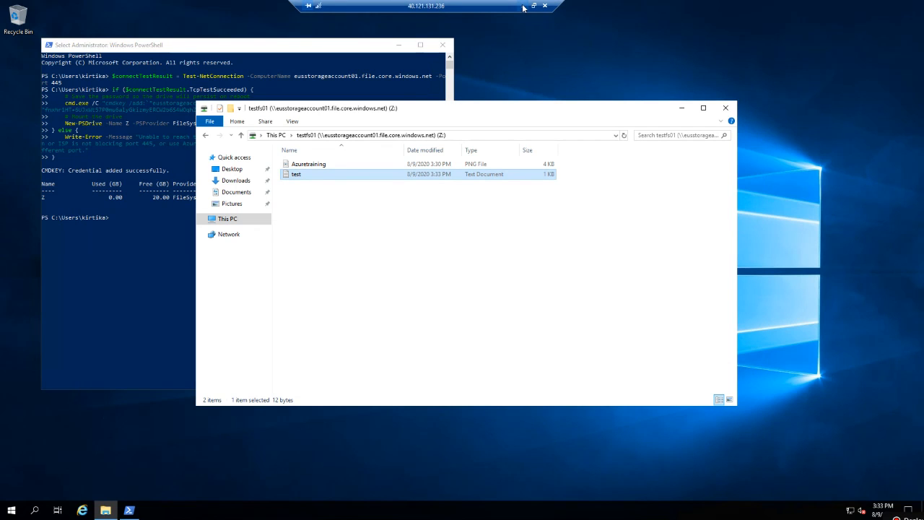
Refresh testfs01 in the portal to confirm test.txt, then return to eusstorageaccount01's File shares list.
{"action": "left_click", "coordinate": [523, 7]}
{"action": "key", "text": "alt+Tab"}
{"action": "key", "text": "alt+Tab"}
{"action": "key", "text": "alt+Tab"}
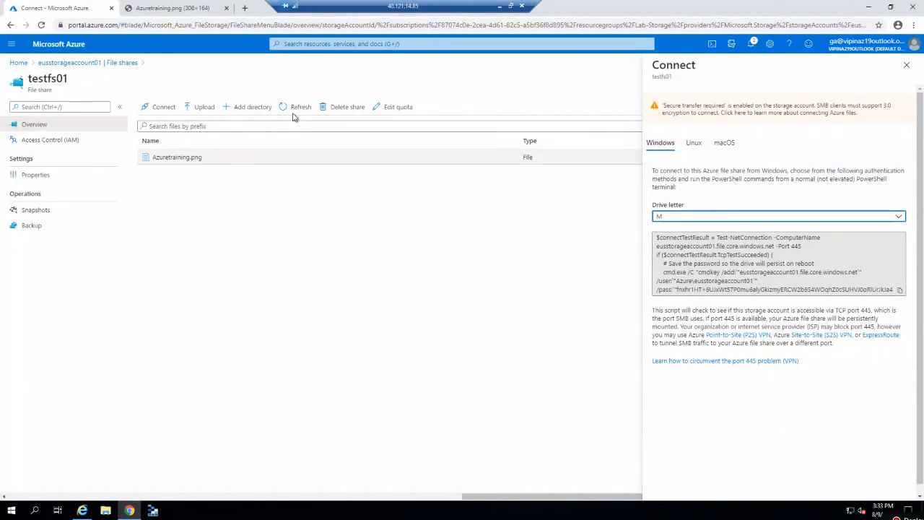
{"action": "left_click", "coordinate": [294, 112]}
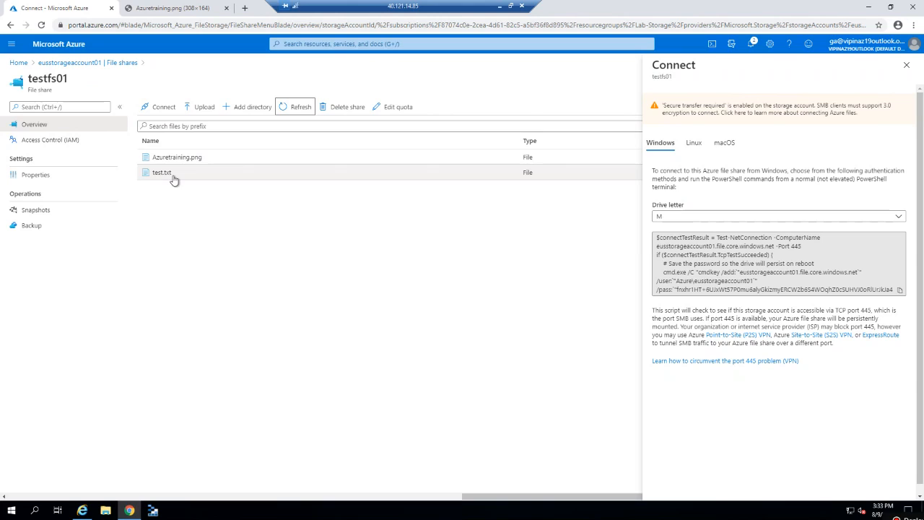
{"action": "left_click", "coordinate": [908, 67]}
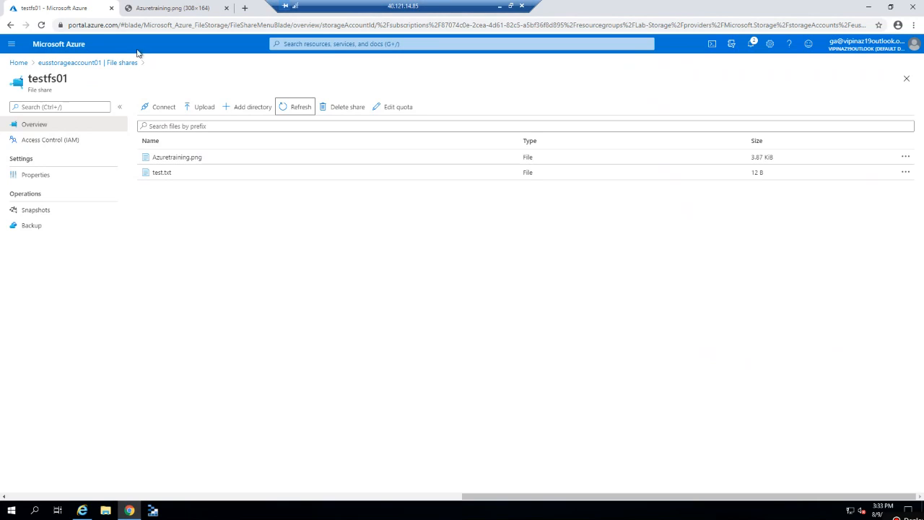
{"action": "left_click", "coordinate": [110, 63]}
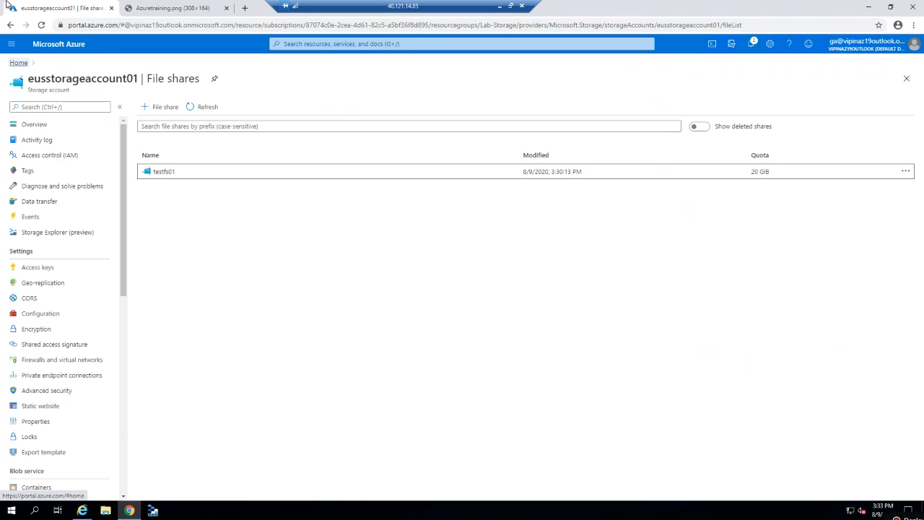
Start an Azure File Sync deployment named azfilesync01 in resource group Lab-Storage, region East US.
{"action": "left_click", "coordinate": [307, 43]}
{"action": "type", "text": "azur"}
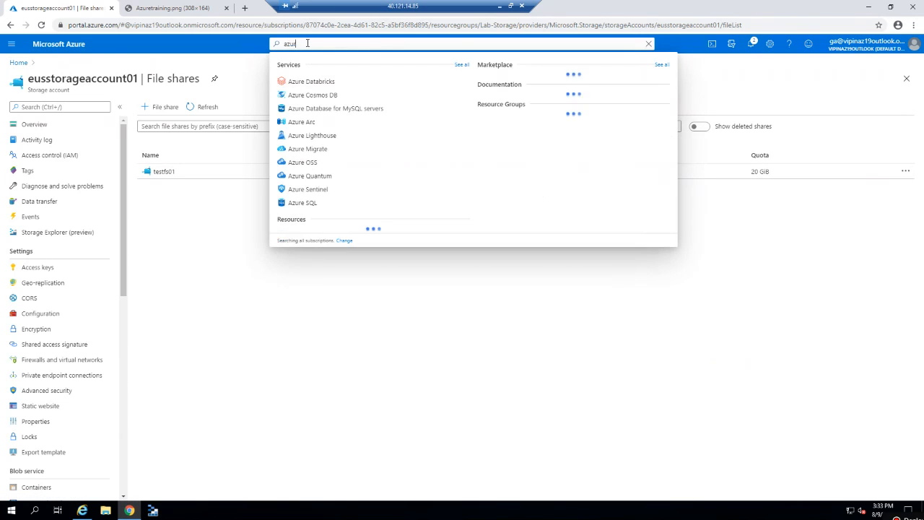
{"action": "type", "text": "e file sync"}
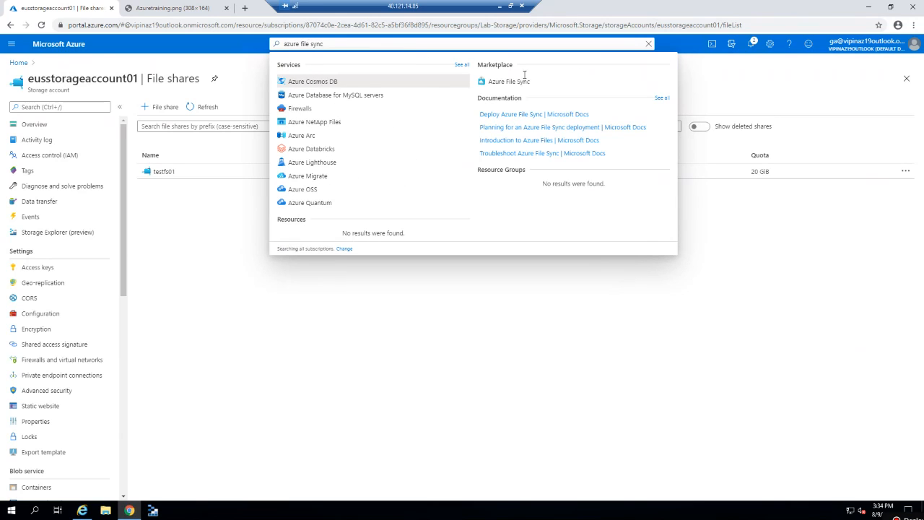
{"action": "left_click", "coordinate": [509, 84]}
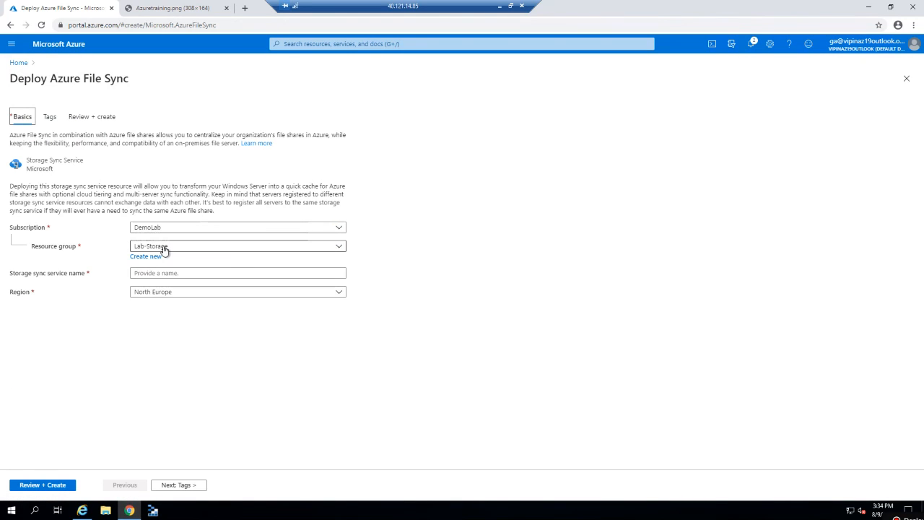
{"action": "left_click", "coordinate": [168, 248]}
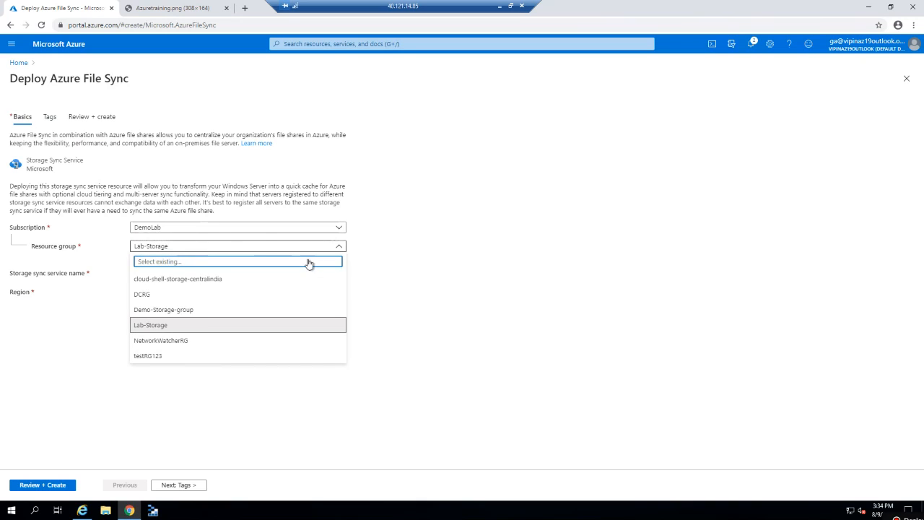
{"action": "left_click", "coordinate": [169, 326]}
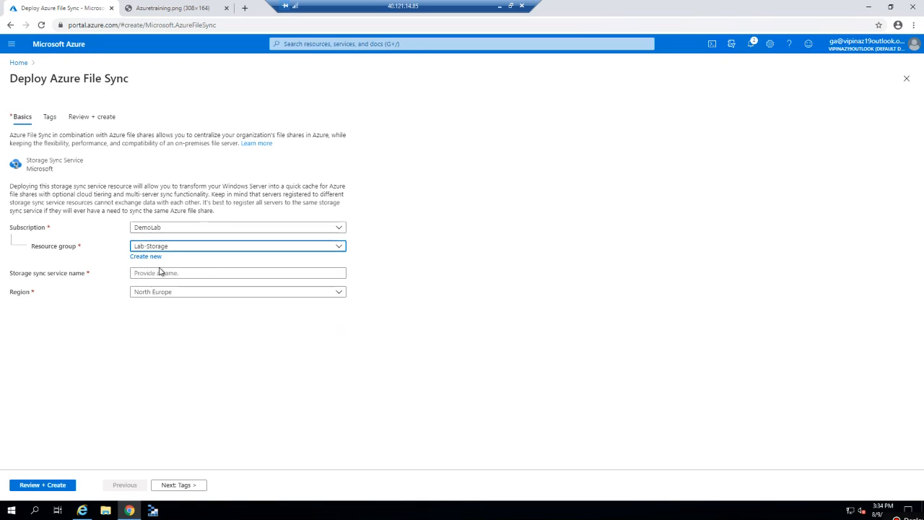
{"action": "left_click", "coordinate": [155, 273]}
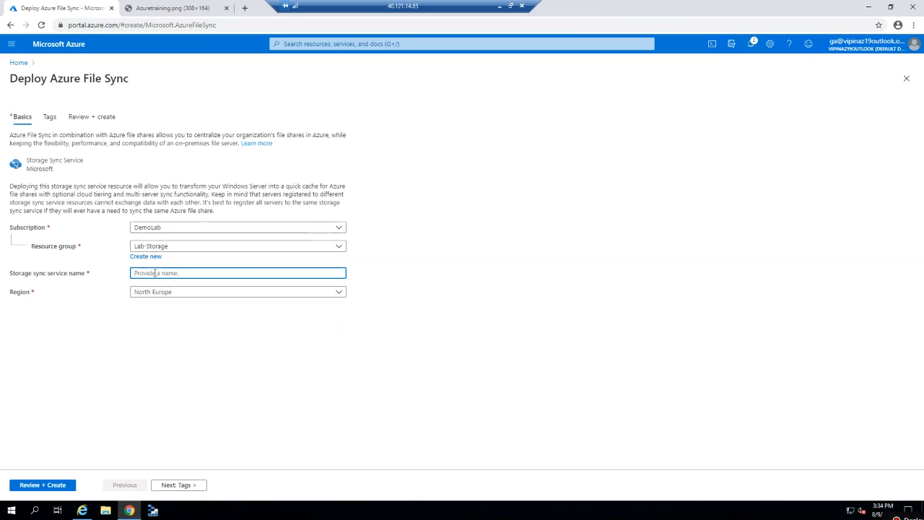
{"action": "type", "text": "azfilesync01"}
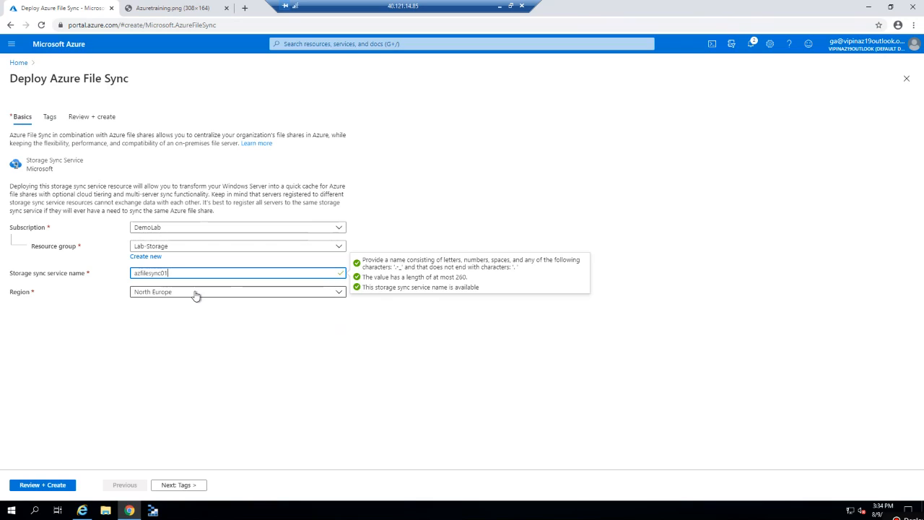
{"action": "left_click", "coordinate": [195, 293]}
{"action": "type", "text": "east"}
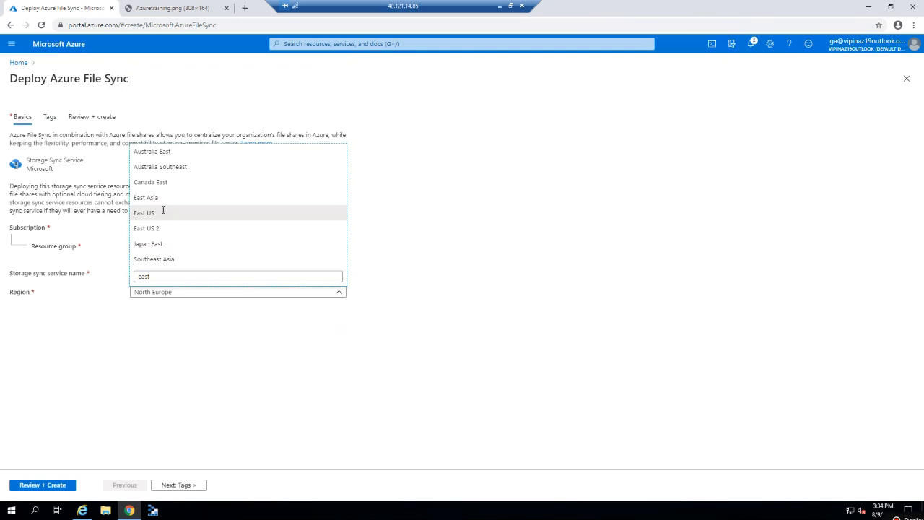
{"action": "left_click", "coordinate": [163, 214]}
Add a 'build by' tag with the builder's name as value and go to Review + create.
{"action": "left_click", "coordinate": [180, 488]}
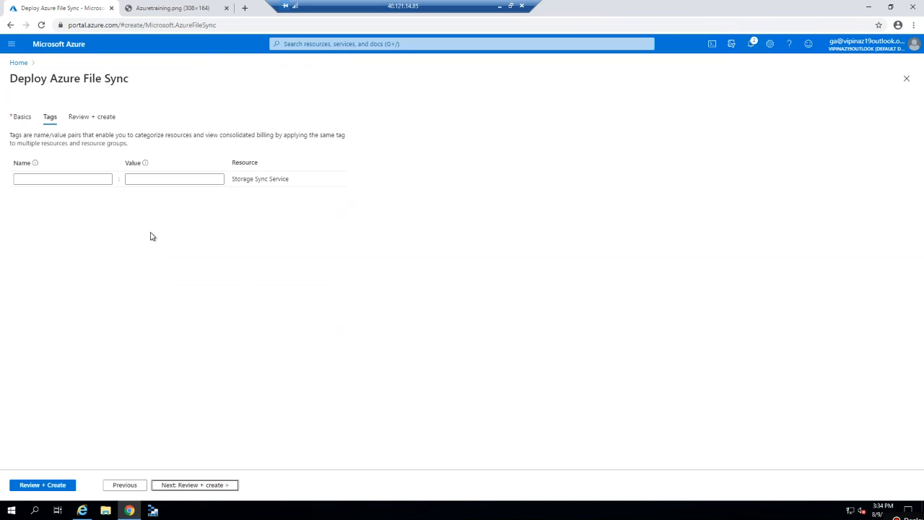
{"action": "left_click", "coordinate": [87, 178]}
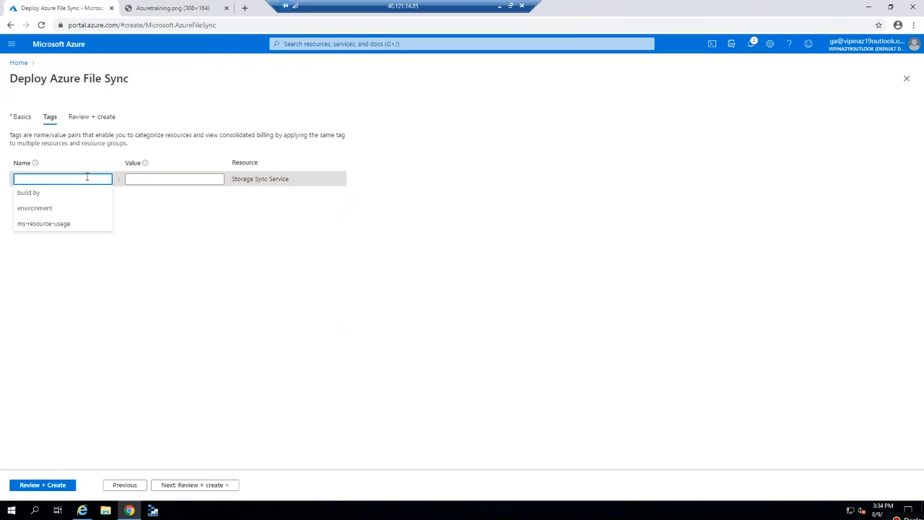
{"action": "type", "text": "build by"}
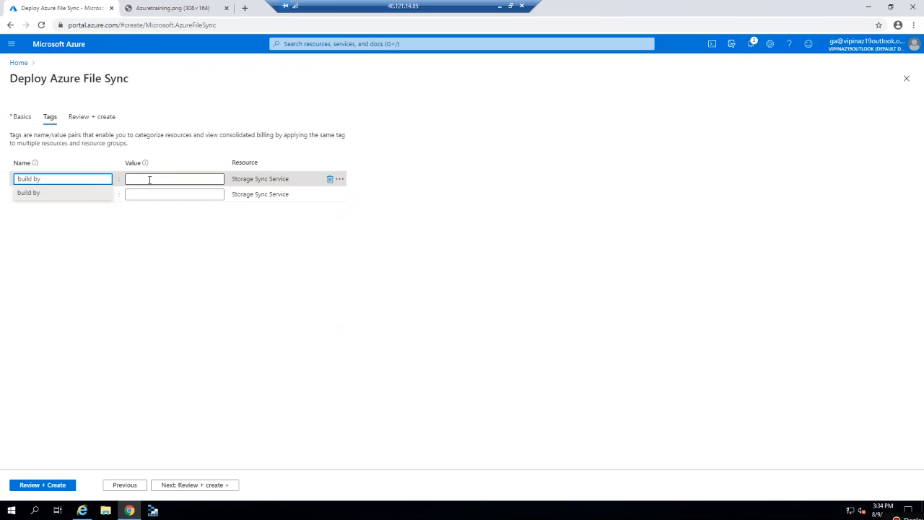
{"action": "left_click", "coordinate": [149, 180]}
{"action": "type", "text": "kirtika"}
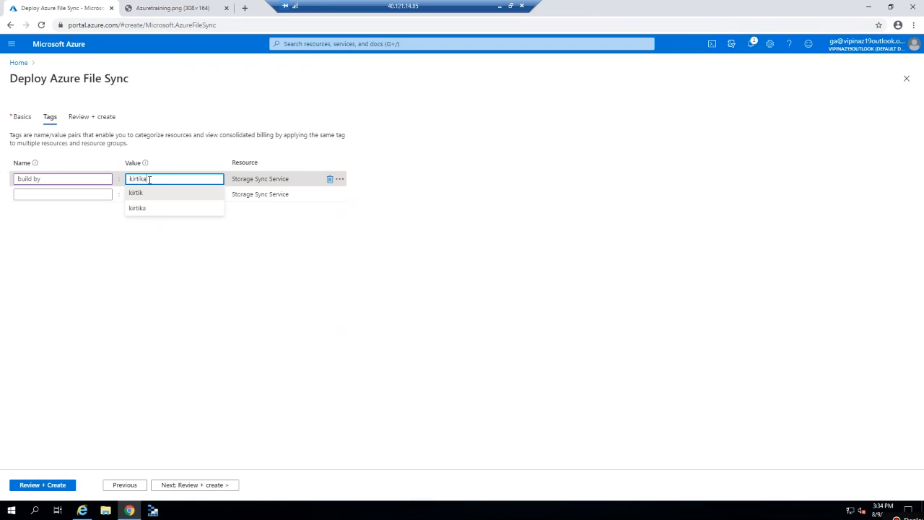
{"action": "left_click", "coordinate": [82, 247]}
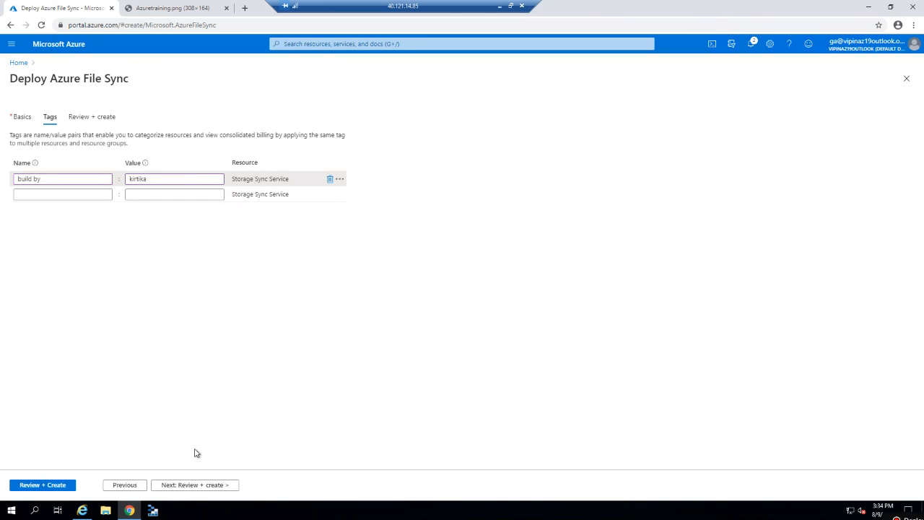
{"action": "left_click", "coordinate": [163, 486]}
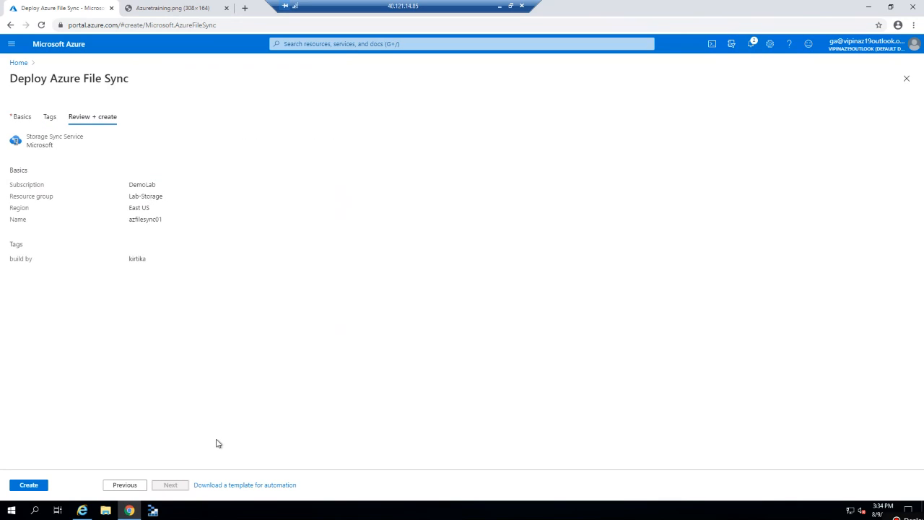
Create azfilesync01, follow the deployment notifications until it succeeds, and open the new resource.
{"action": "left_click", "coordinate": [33, 487]}
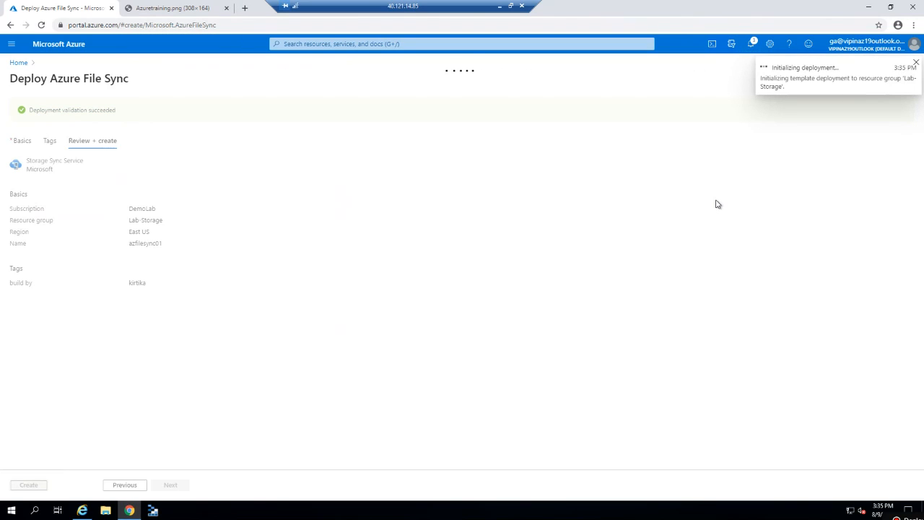
{"action": "left_click", "coordinate": [751, 45]}
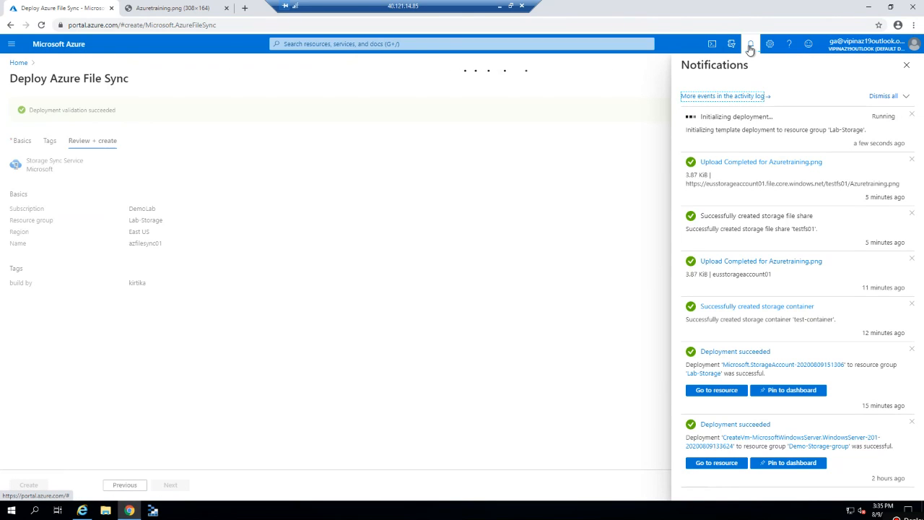
{"action": "left_click", "coordinate": [751, 44]}
{"action": "left_click", "coordinate": [751, 45]}
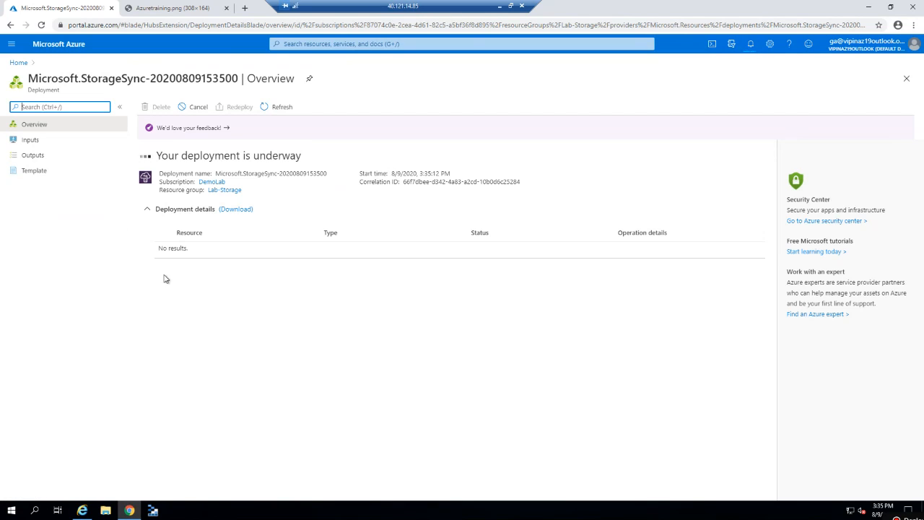
{"action": "left_click", "coordinate": [38, 171]}
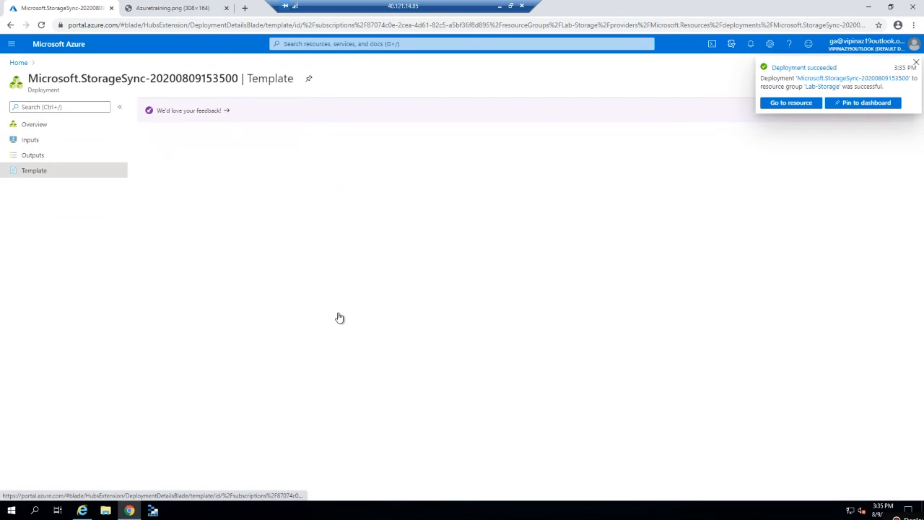
{"action": "left_click", "coordinate": [61, 127]}
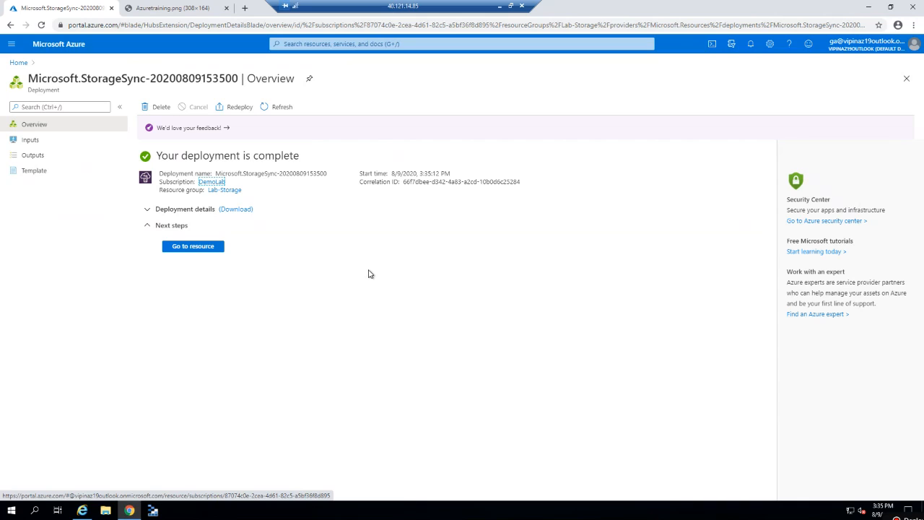
{"action": "left_click", "coordinate": [200, 249]}
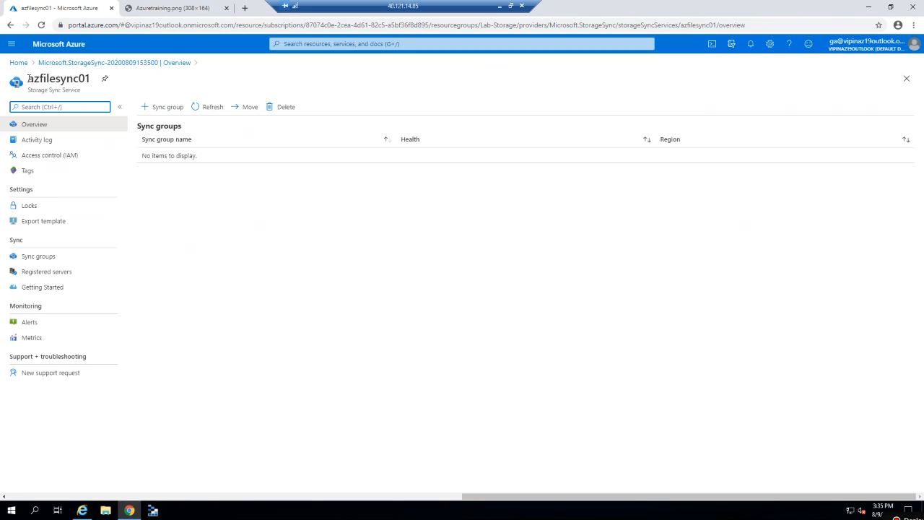
View azfilesync01's Sync groups and empty Registered servers pages, then follow the agent download link.
{"action": "left_click_drag", "start_coordinate": [30, 78], "coordinate": [80, 91]}
{"action": "left_click", "coordinate": [41, 91]}
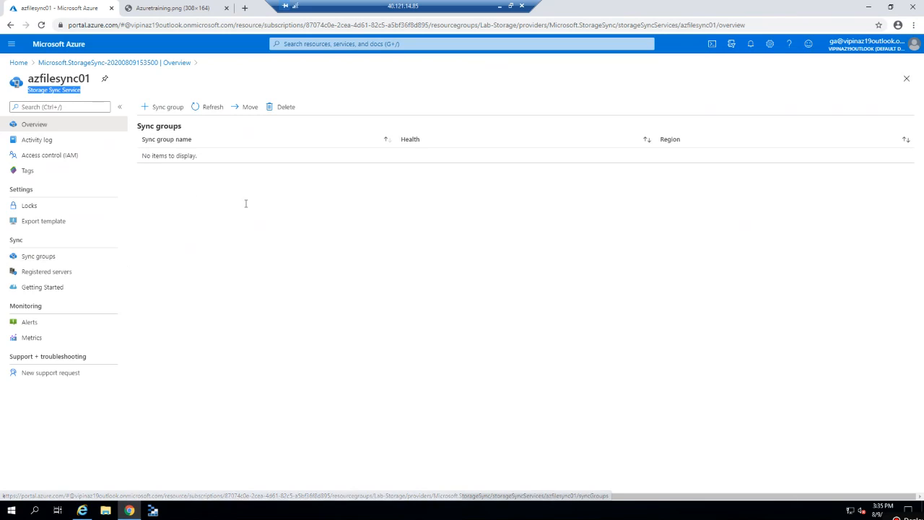
{"action": "left_click", "coordinate": [73, 257]}
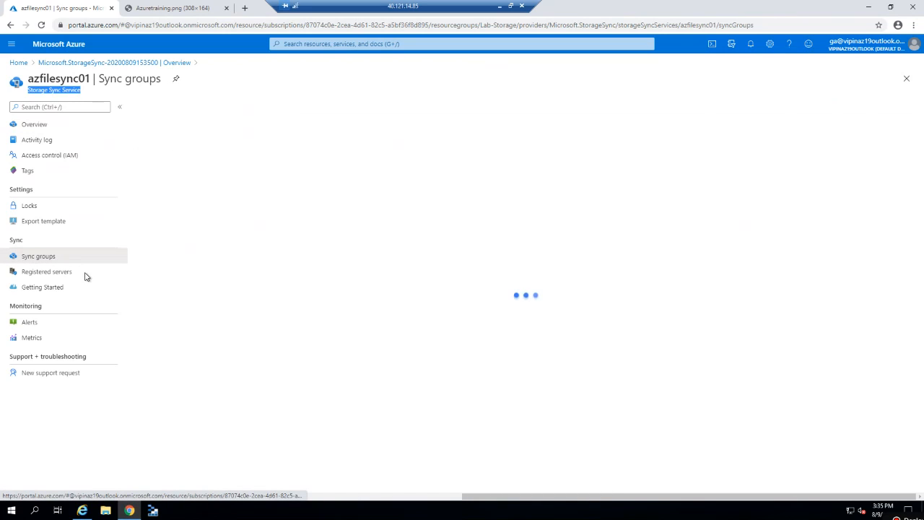
{"action": "left_click", "coordinate": [75, 275]}
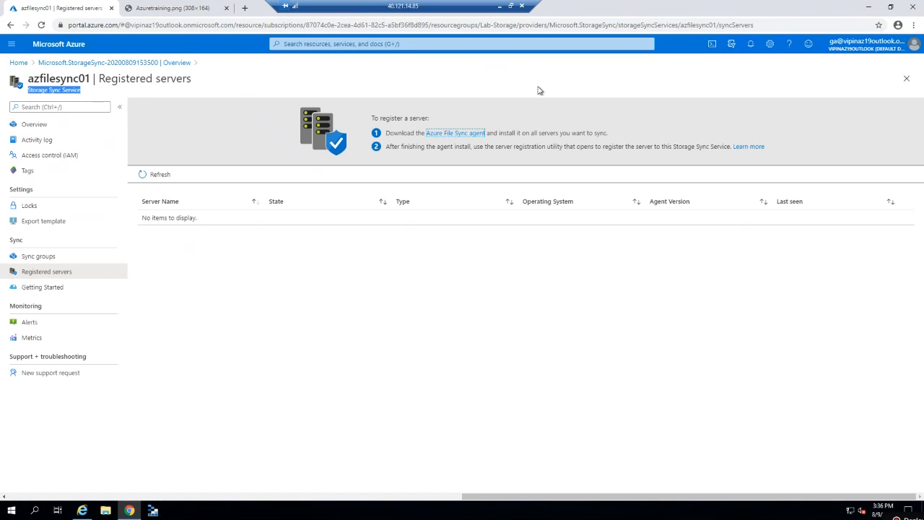
{"action": "left_click", "coordinate": [456, 138]}
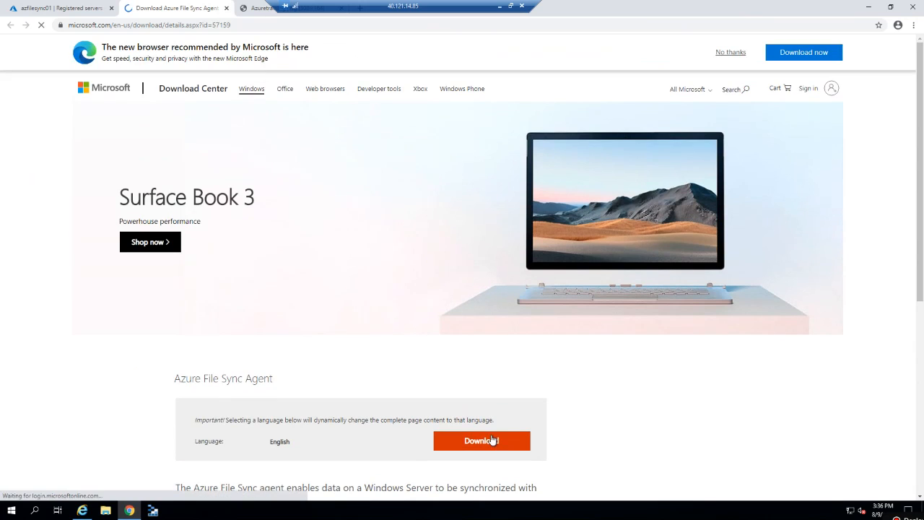
Select the 53.0 MB StorageSyncAgent_WS2019.msi package for download, then close the chooser.
{"action": "left_click", "coordinate": [483, 442]}
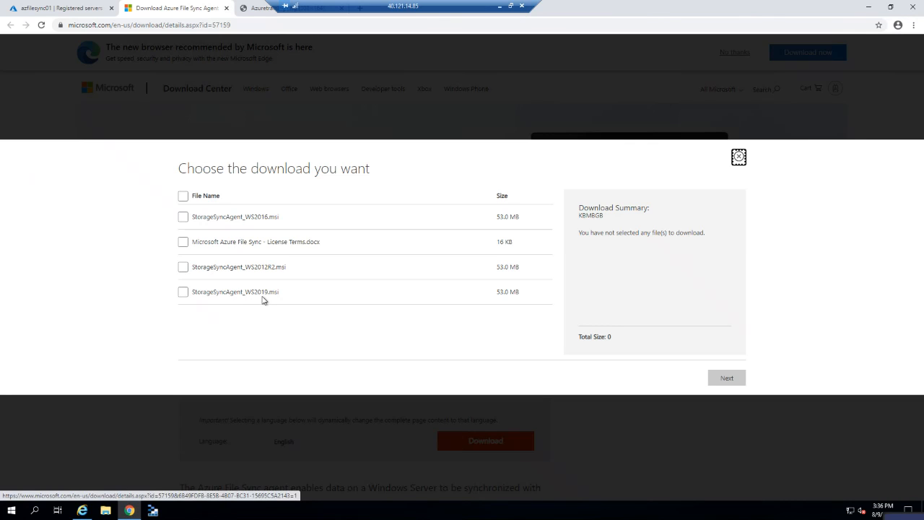
{"action": "left_click", "coordinate": [185, 292]}
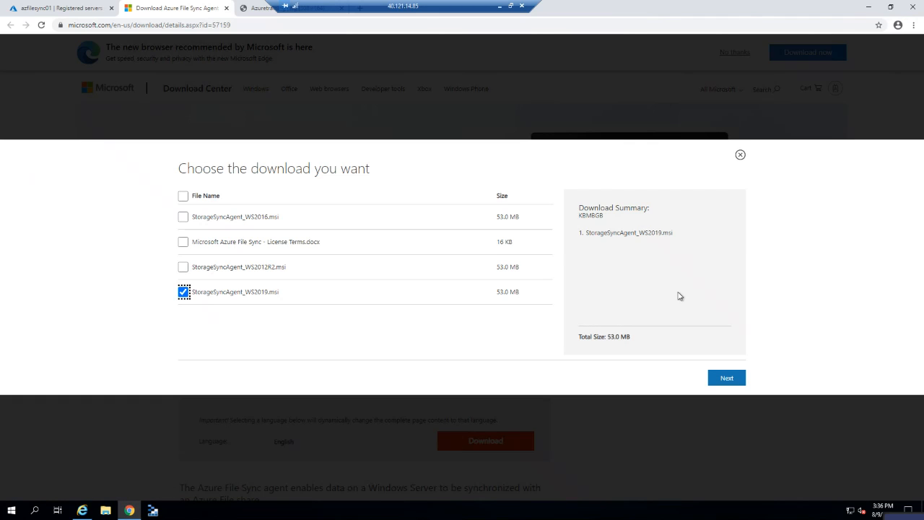
{"action": "left_click", "coordinate": [742, 157]}
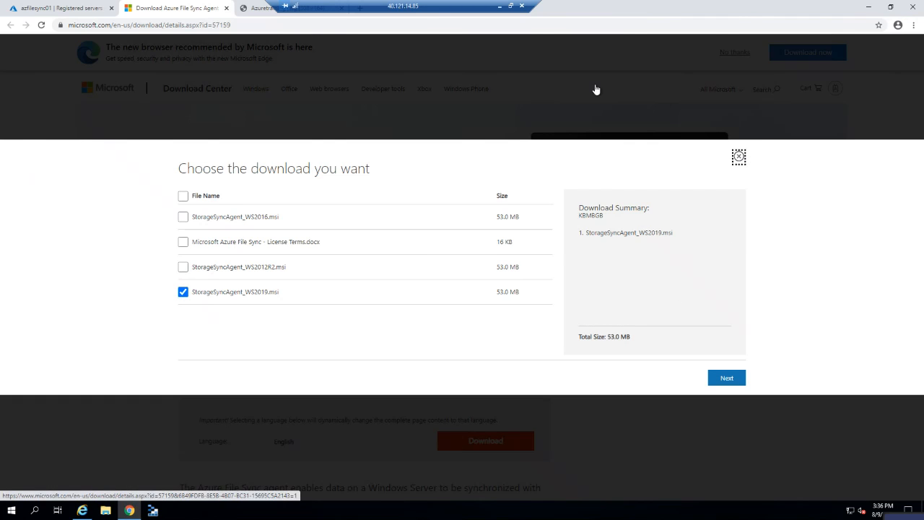
{"action": "left_click", "coordinate": [500, 7]}
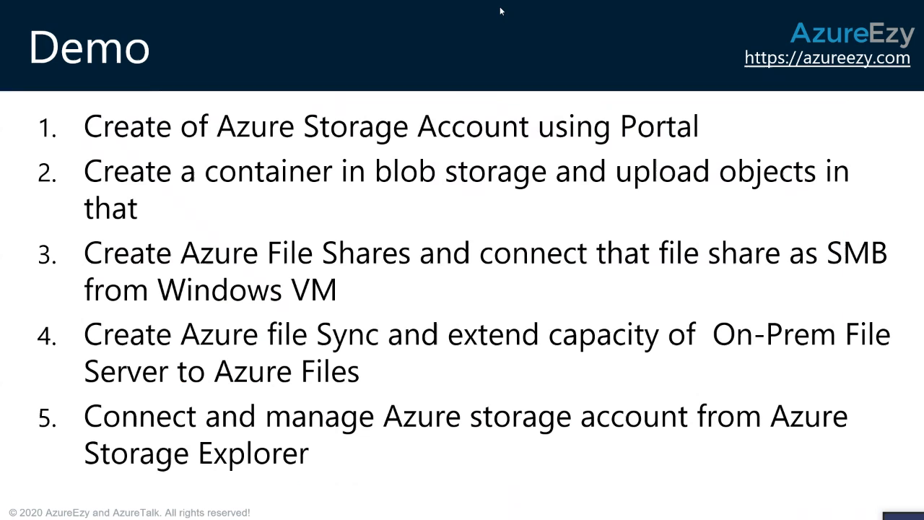
Install the Storage Sync Agent with default location, existing proxy settings and Microsoft Update enabled.
{"action": "key", "text": "alt+Tab"}
{"action": "key", "text": "alt+Tab"}
{"action": "key", "text": "alt+Tab"}
{"action": "key", "text": "alt+Tab"}
{"action": "key", "text": "alt+Tab"}
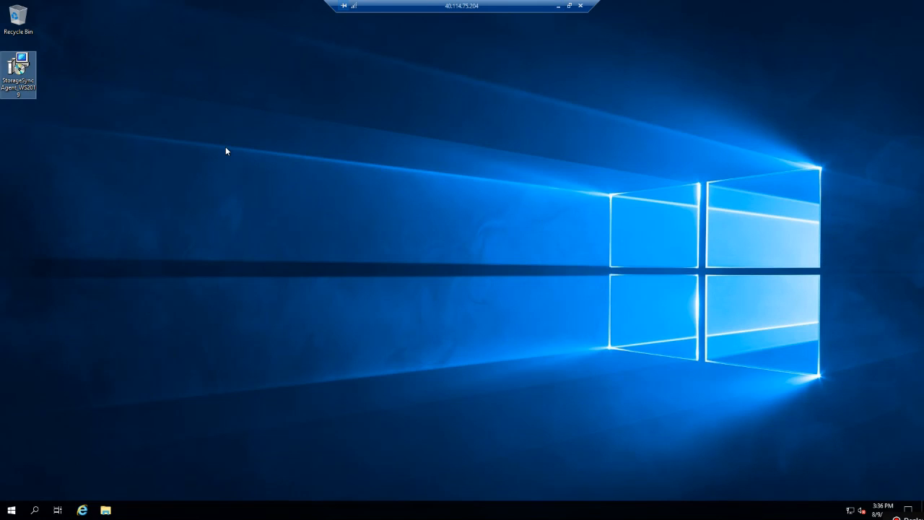
{"action": "double_click", "coordinate": [26, 87]}
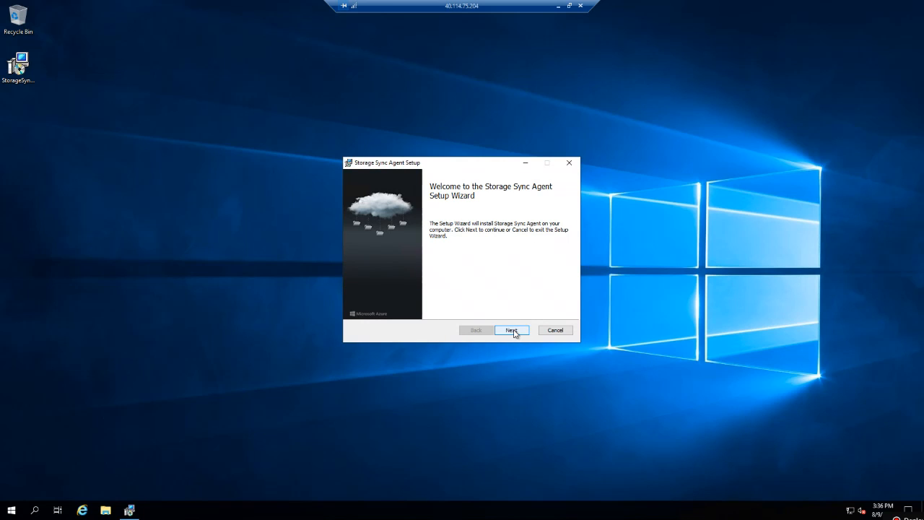
{"action": "left_click", "coordinate": [513, 331]}
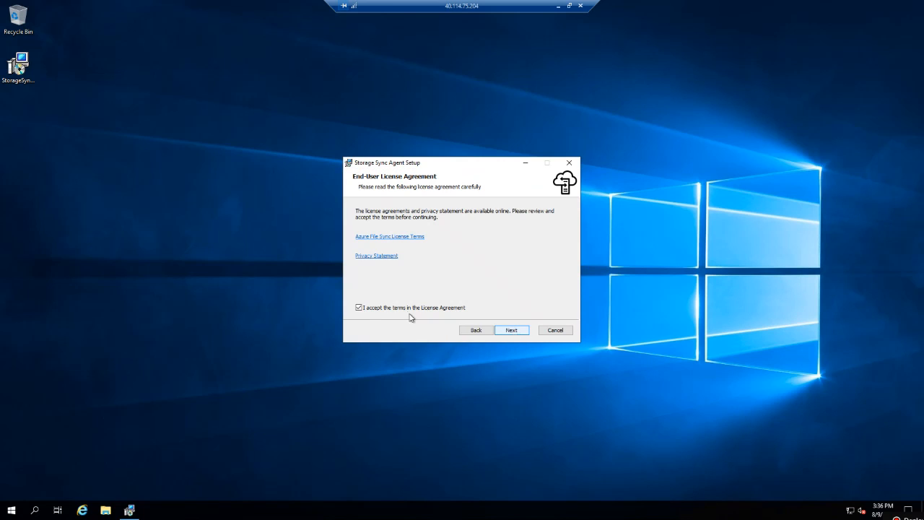
{"action": "left_click", "coordinate": [505, 332]}
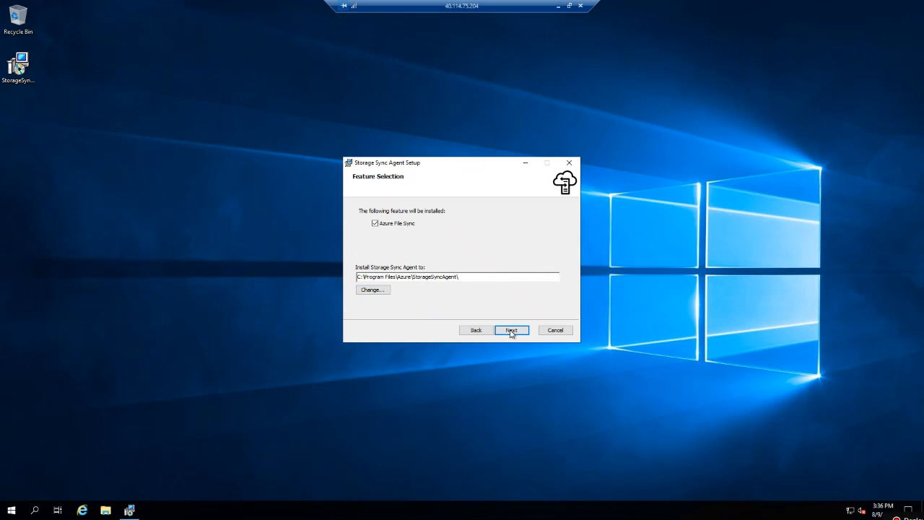
{"action": "left_click", "coordinate": [511, 330]}
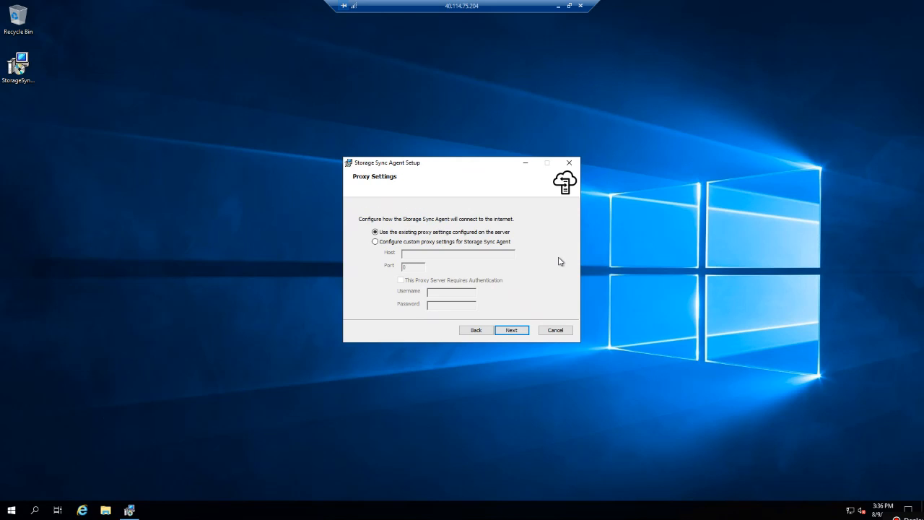
{"action": "left_click", "coordinate": [511, 331]}
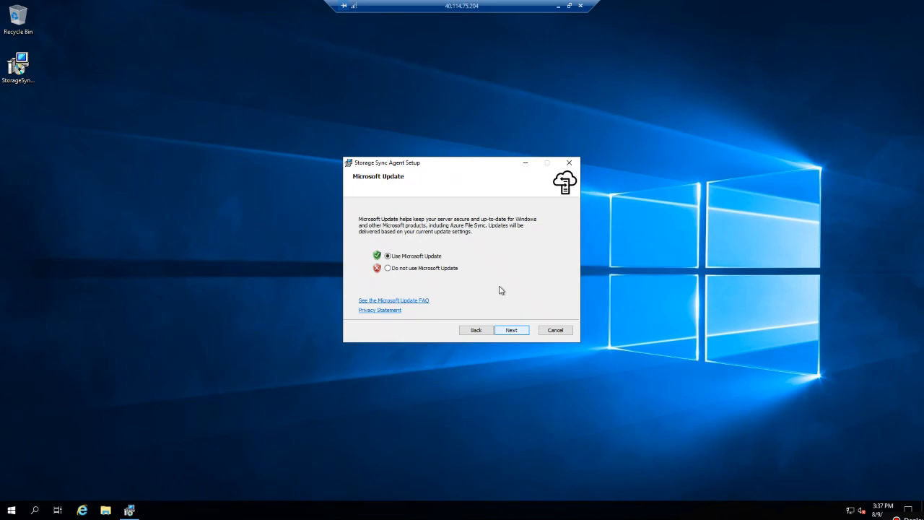
{"action": "left_click", "coordinate": [507, 331]}
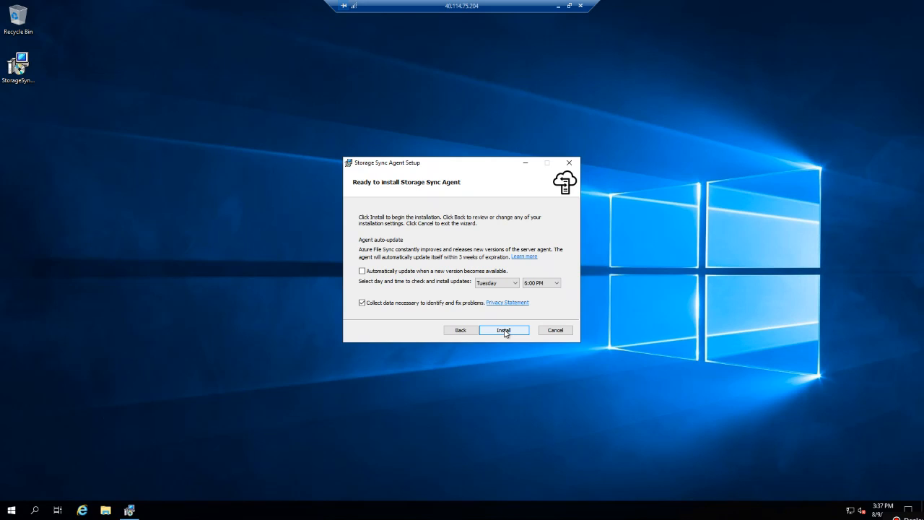
{"action": "left_click", "coordinate": [505, 332]}
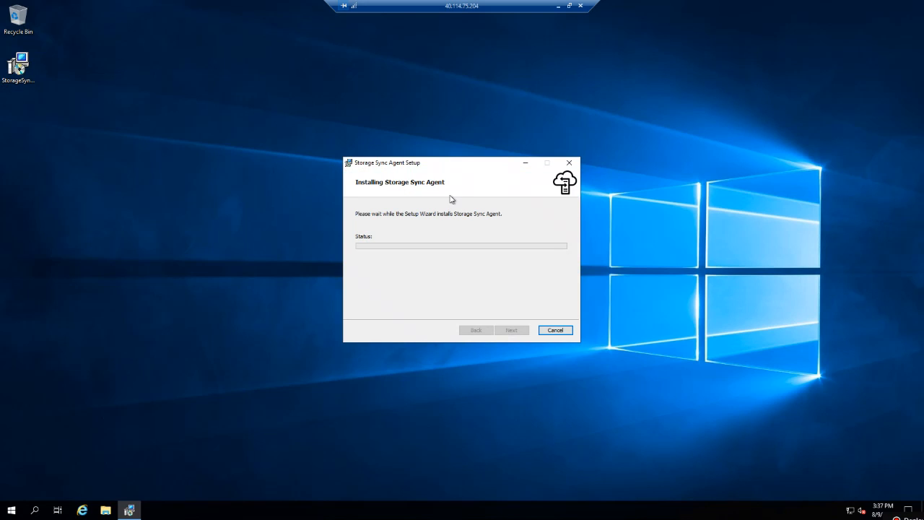
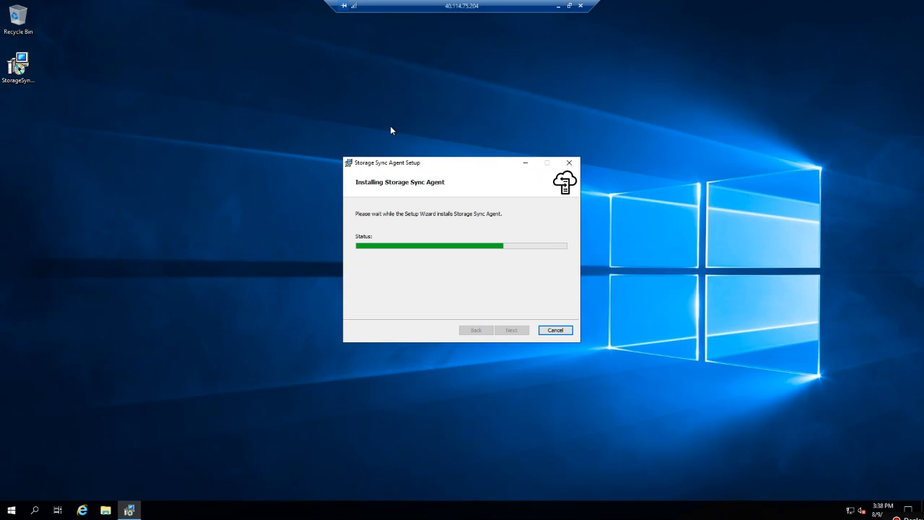
Wait for the Storage Sync Agent install to finish while repositioning the setup and session windows.
{"action": "left_click_drag", "start_coordinate": [462, 164], "coordinate": [390, 128]}
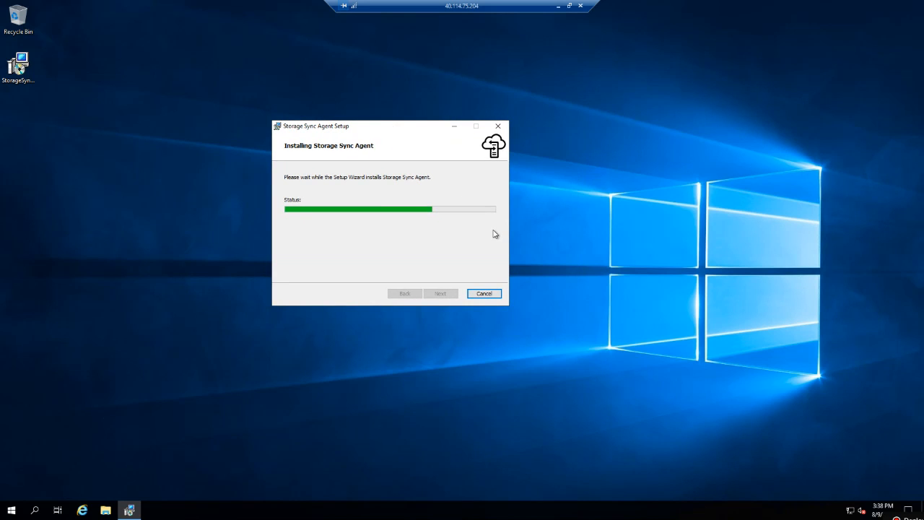
{"action": "left_click_drag", "start_coordinate": [444, 9], "coordinate": [382, 14]}
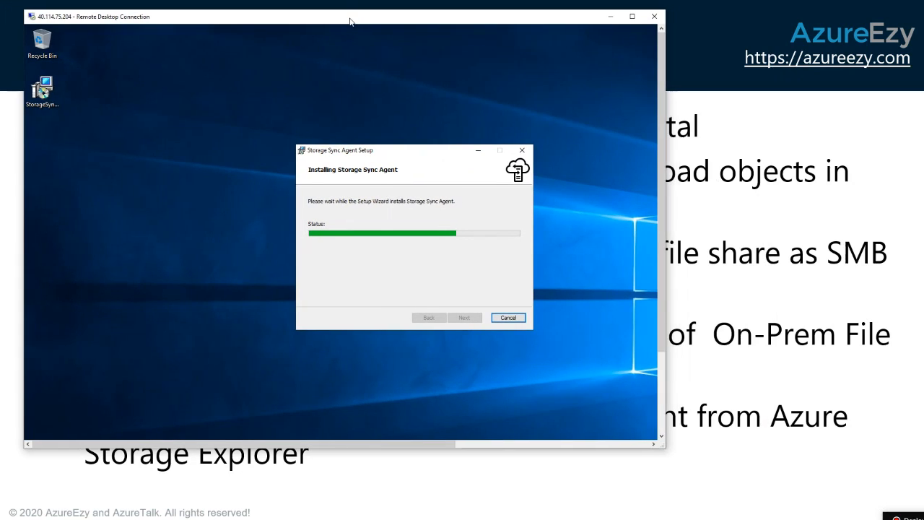
{"action": "left_click_drag", "start_coordinate": [382, 14], "coordinate": [350, 18]}
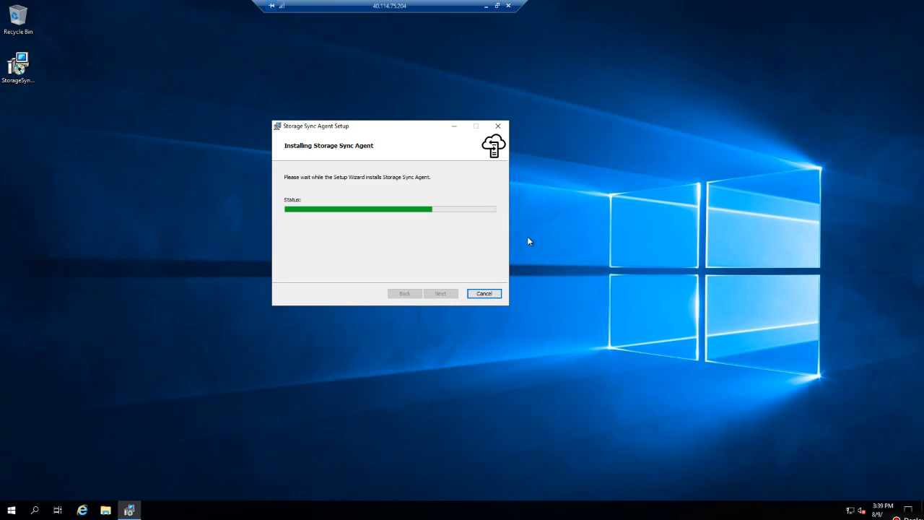
{"action": "left_click_drag", "start_coordinate": [406, 126], "coordinate": [447, 117]}
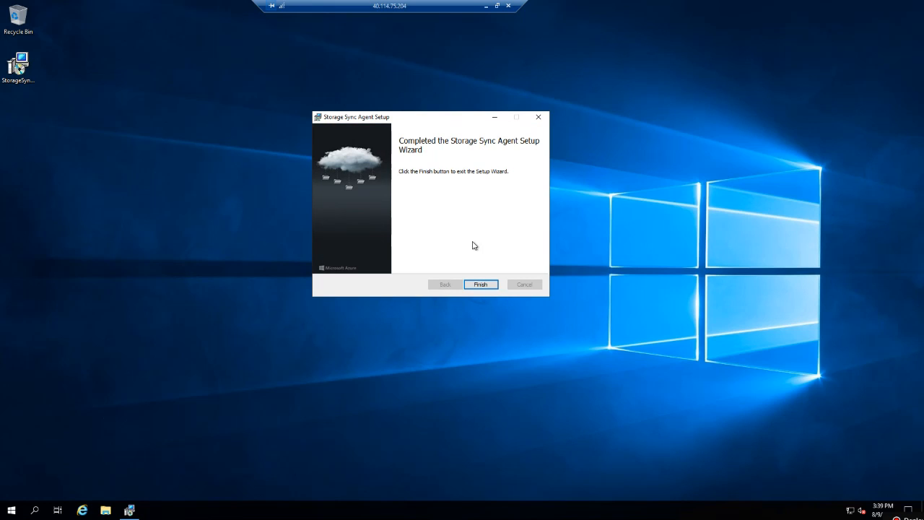
Finish the agent setup, dismiss the agent update notice and keep Azure Public Cloud as environment.
{"action": "left_click", "coordinate": [483, 284]}
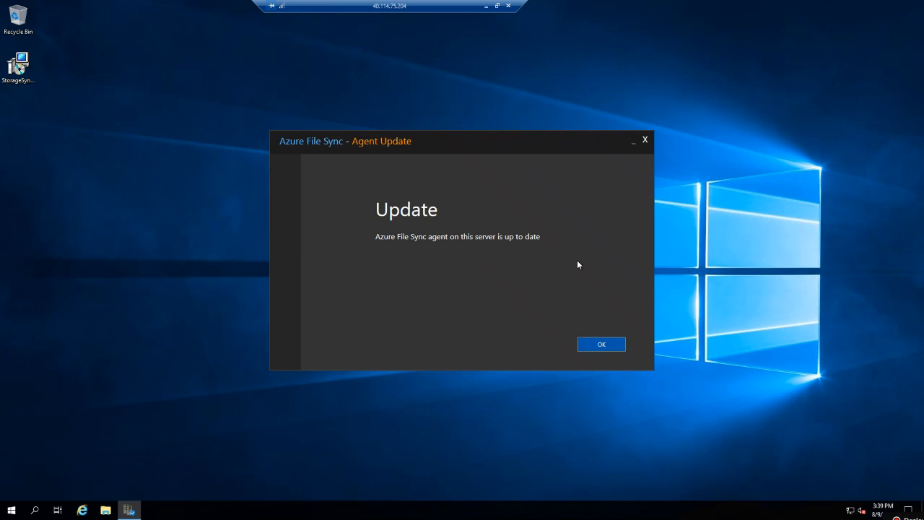
{"action": "left_click", "coordinate": [607, 344]}
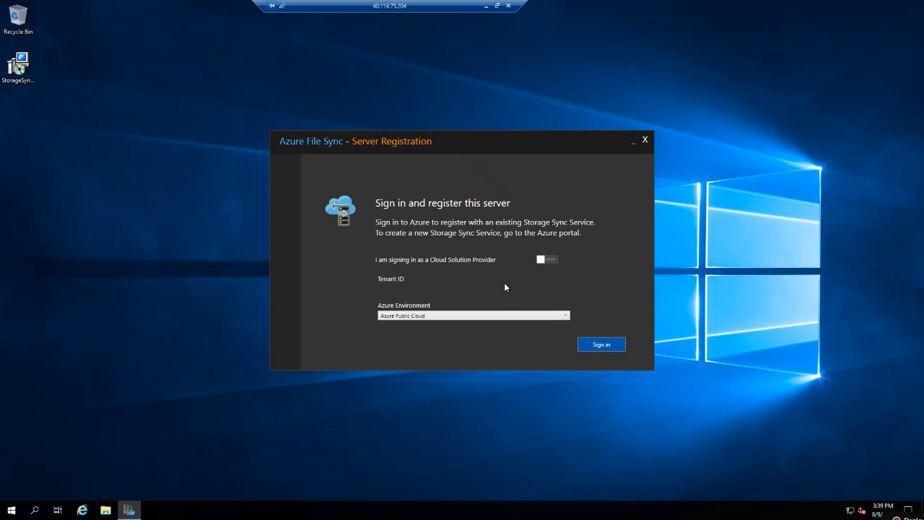
{"action": "left_click", "coordinate": [434, 317]}
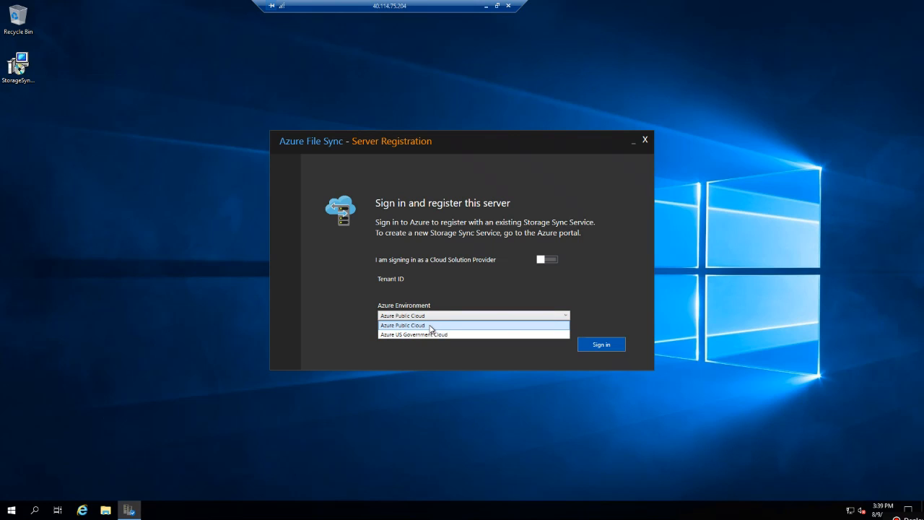
{"action": "left_click", "coordinate": [432, 326]}
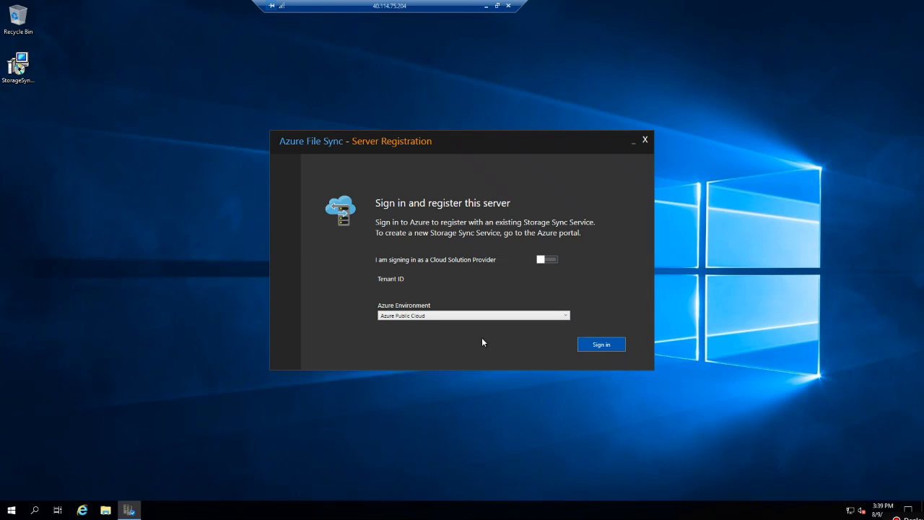
Sign in to Azure with the account e-mail and password, skipping extra security info.
{"action": "left_click", "coordinate": [604, 346]}
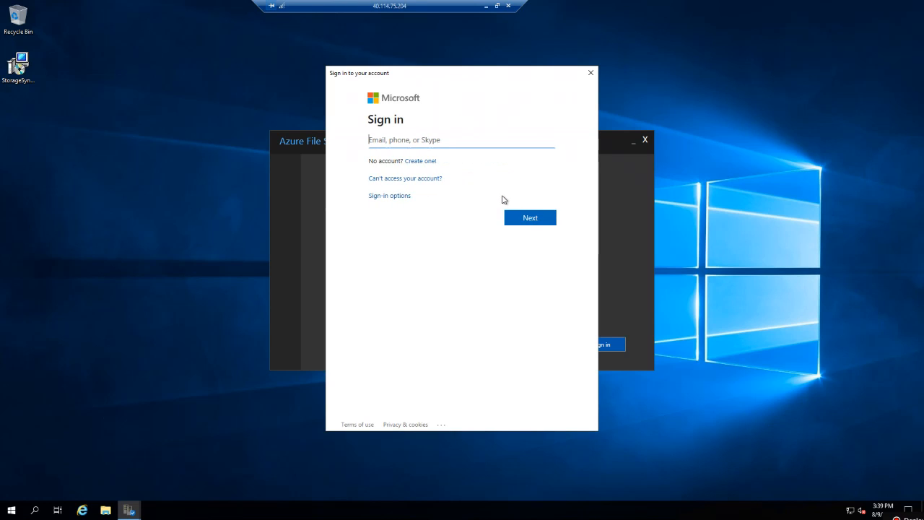
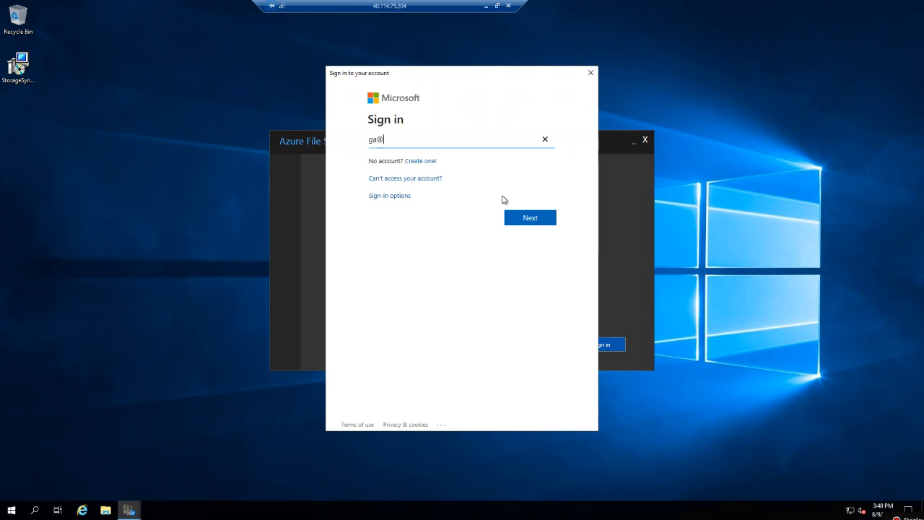
{"action": "key", "text": "Return"}
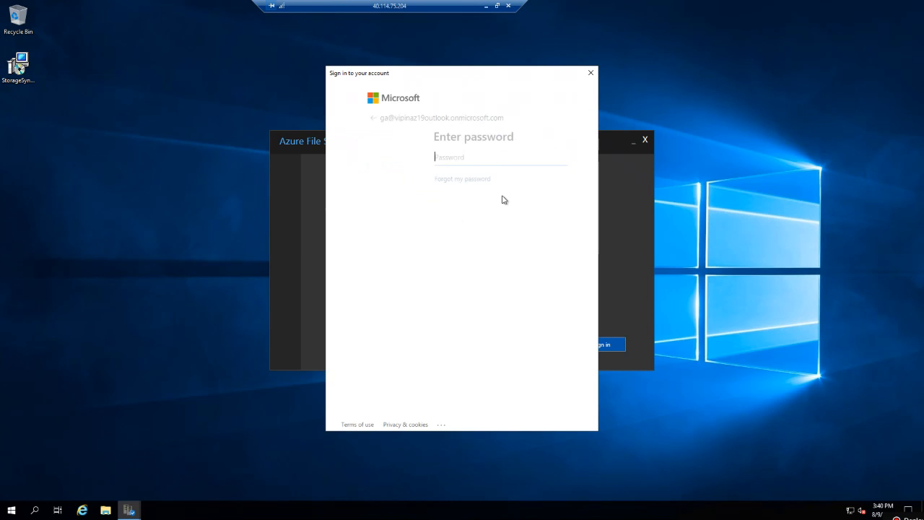
{"action": "type", "text": "*****"}
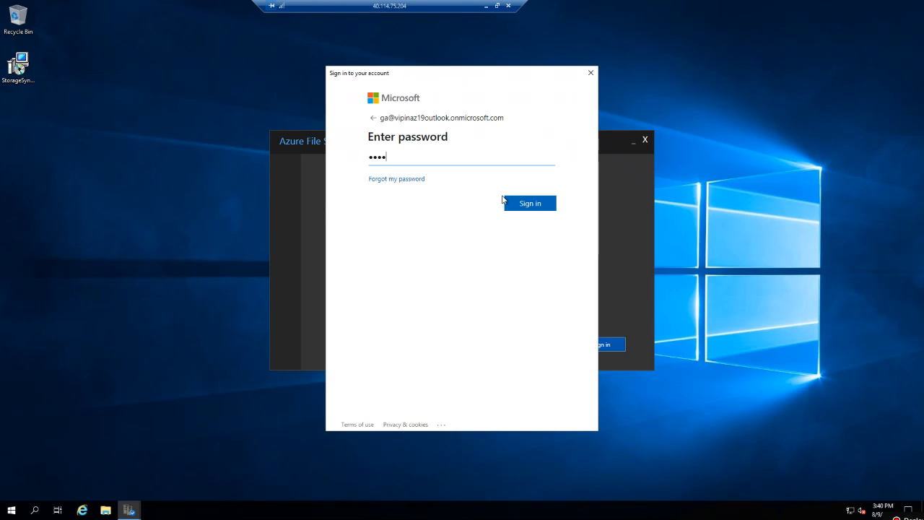
{"action": "type", "text": "*******"}
{"action": "left_click", "coordinate": [535, 209]}
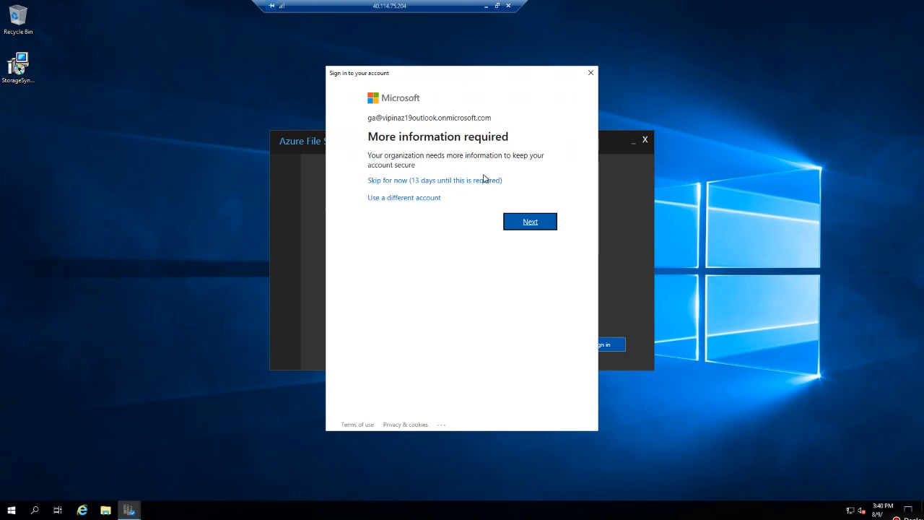
{"action": "left_click", "coordinate": [433, 182]}
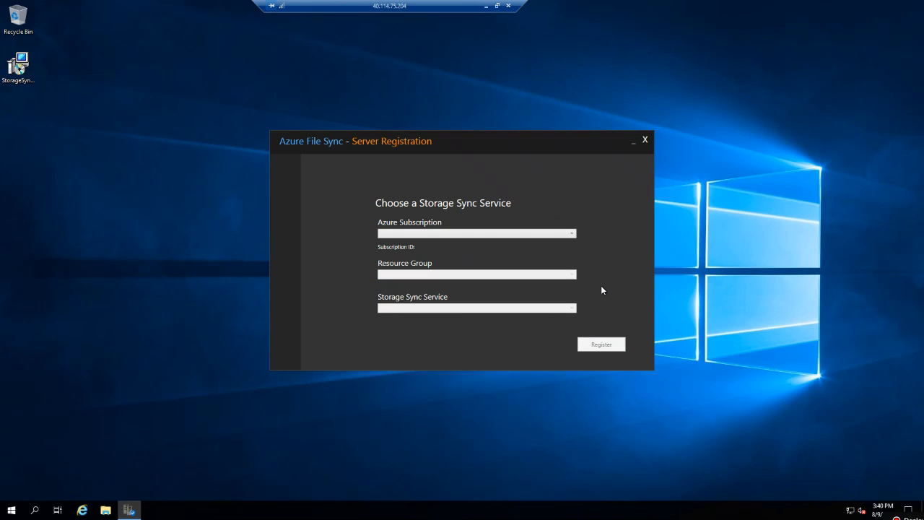
Register the server to azfilesync01 under DemoLab subscription and Lab-Storage group, then close the success screen.
{"action": "left_click", "coordinate": [572, 234]}
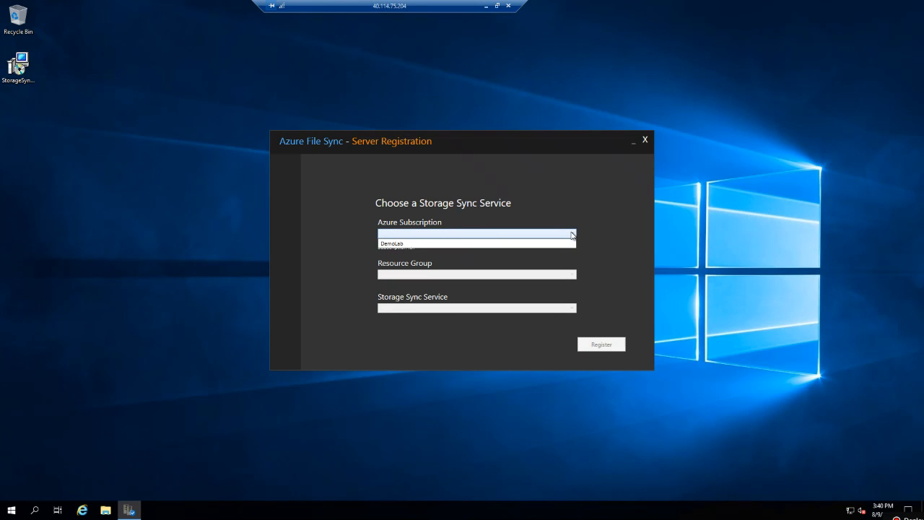
{"action": "left_click", "coordinate": [440, 245]}
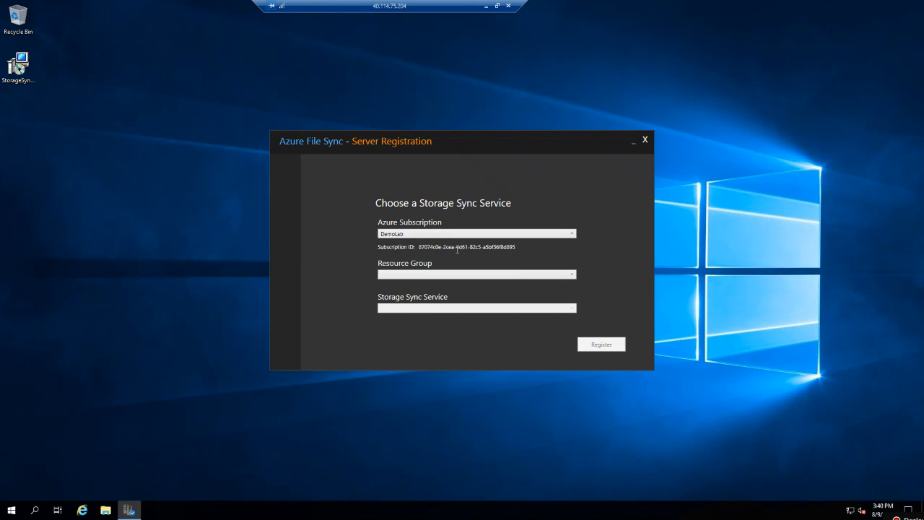
{"action": "left_click", "coordinate": [573, 276]}
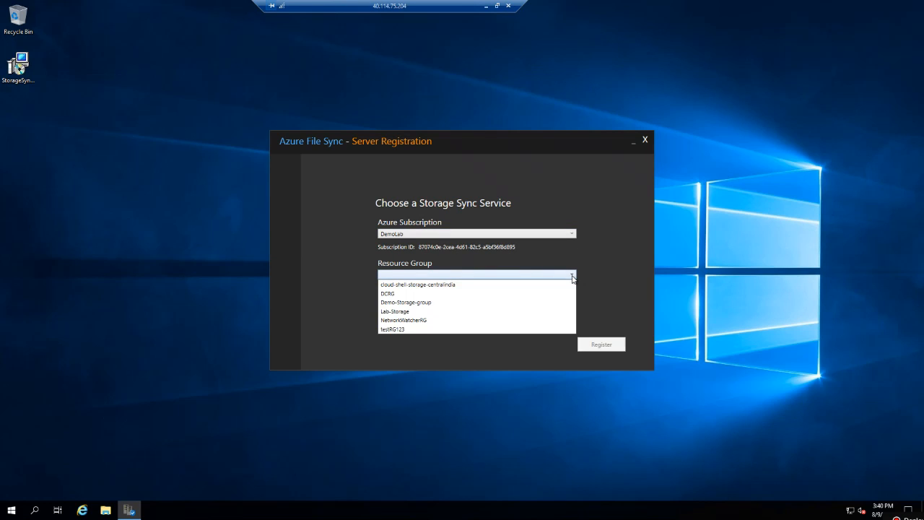
{"action": "left_click", "coordinate": [414, 313]}
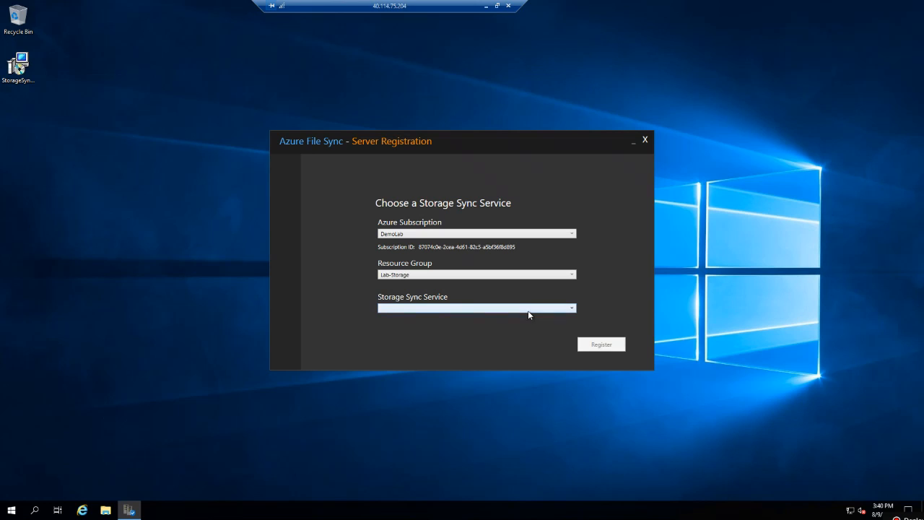
{"action": "left_click", "coordinate": [569, 310]}
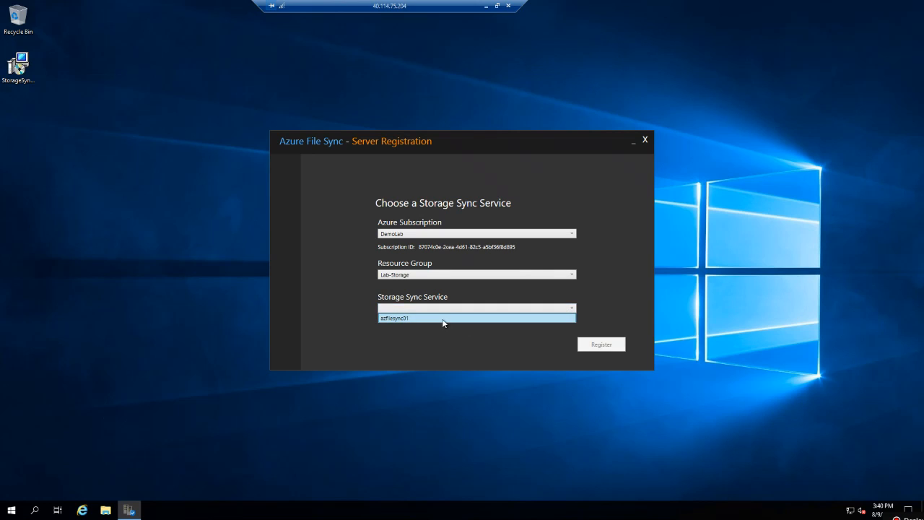
{"action": "left_click", "coordinate": [443, 319]}
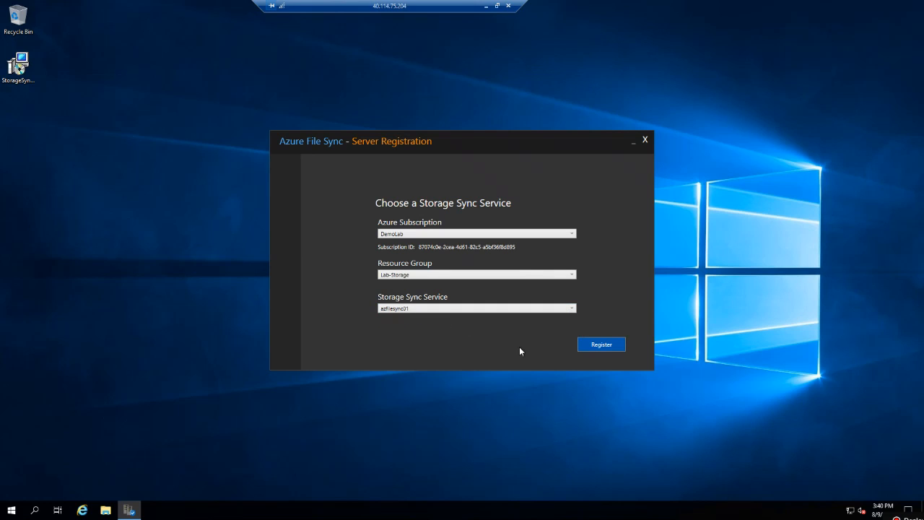
{"action": "left_click", "coordinate": [601, 346]}
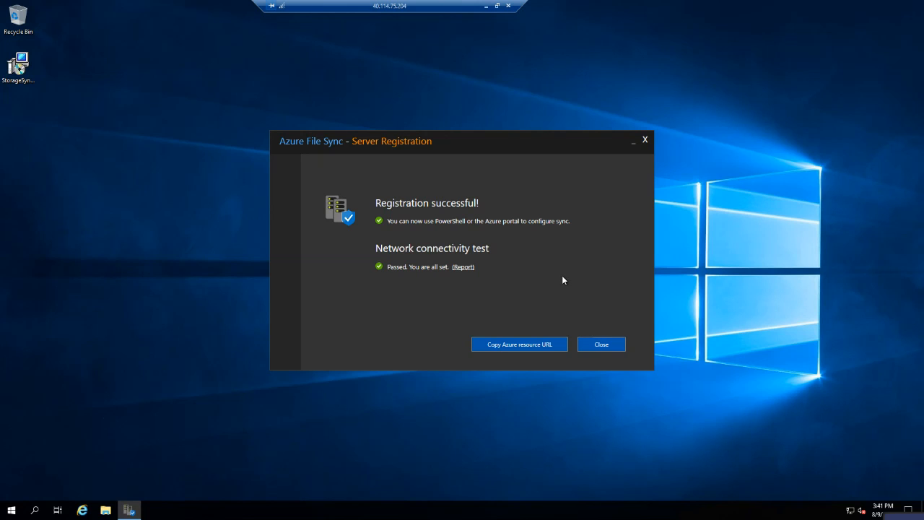
{"action": "left_click", "coordinate": [601, 345]}
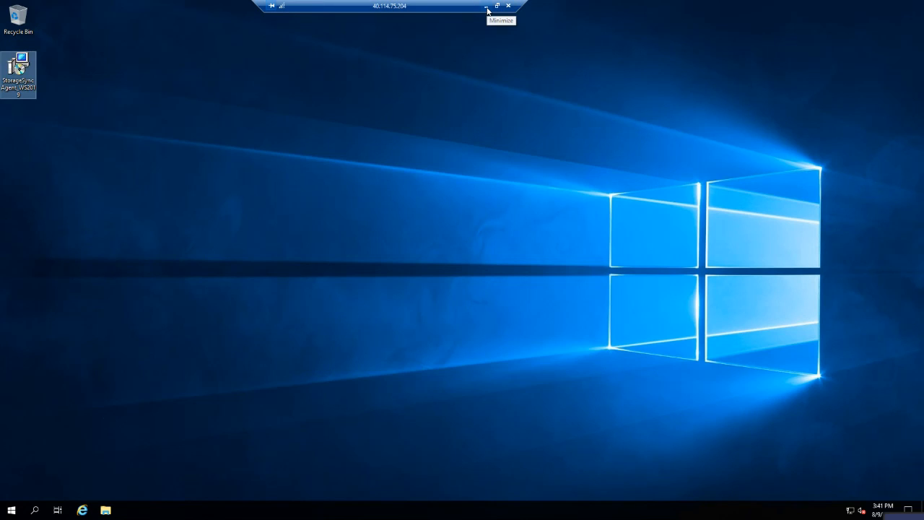
Back in the Azure portal, refresh Registered servers to see Demo-VM01 Online, then view Sync groups.
{"action": "left_click", "coordinate": [488, 9]}
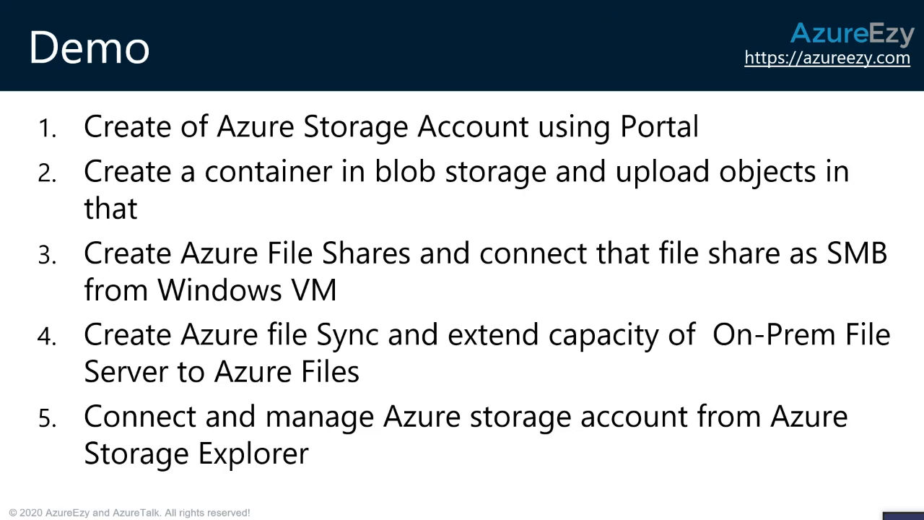
{"action": "key", "text": "alt+Tab"}
{"action": "key", "text": "alt+Tab"}
{"action": "key", "text": "alt+Tab"}
{"action": "key", "text": "alt+Tab"}
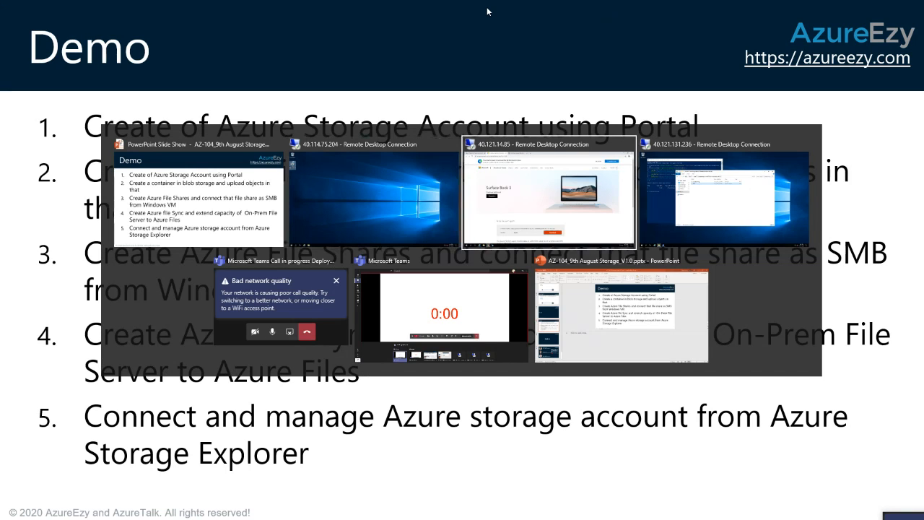
{"action": "key", "text": "alt+Tab"}
{"action": "key", "text": "alt+Tab"}
{"action": "key", "text": "alt+Tab"}
{"action": "key", "text": "alt+Tab"}
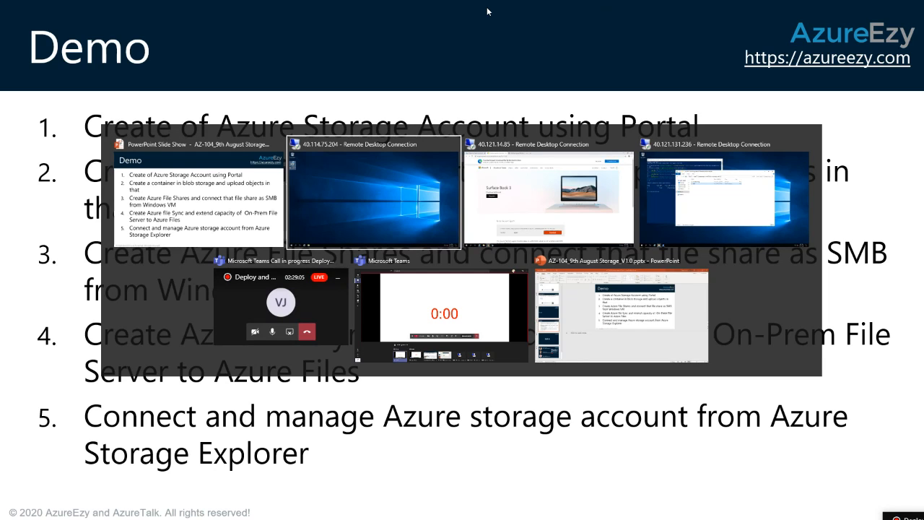
{"action": "key", "text": "alt+Tab"}
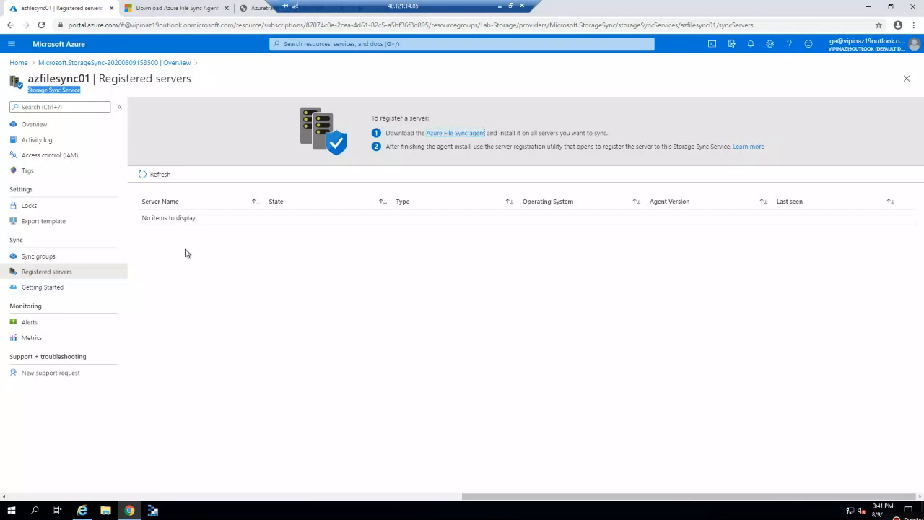
{"action": "left_click", "coordinate": [157, 175]}
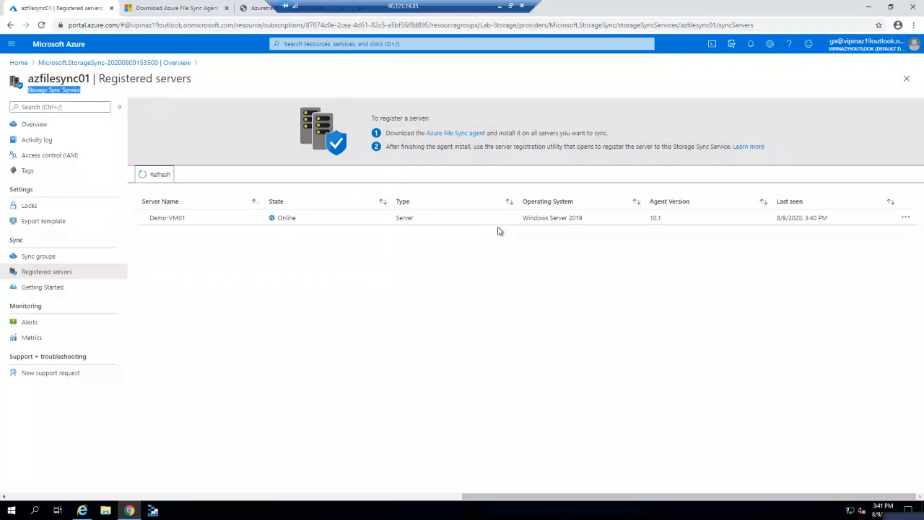
{"action": "left_click", "coordinate": [65, 258]}
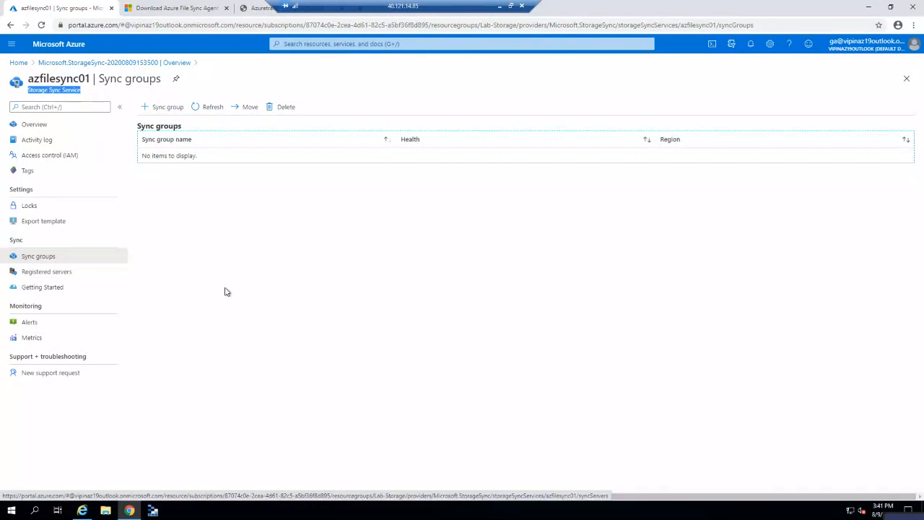
Create sync group 'syncgp01' using the testfs01 file share of eusstorageaccount01.
{"action": "left_click", "coordinate": [164, 106]}
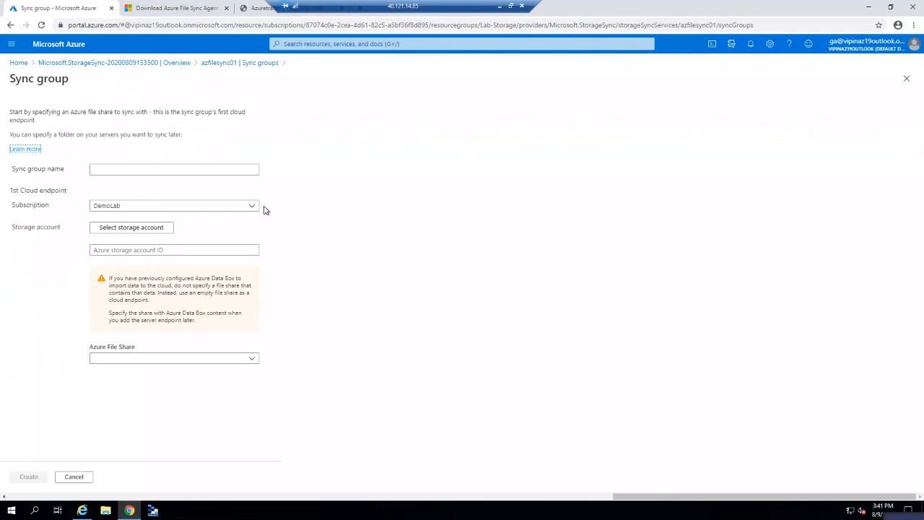
{"action": "left_click", "coordinate": [206, 170]}
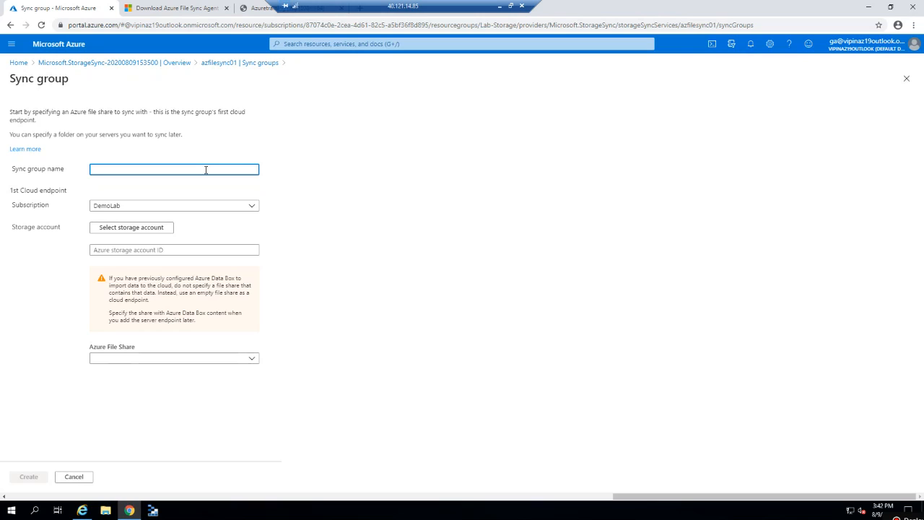
{"action": "type", "text": "syncgp01"}
{"action": "left_click", "coordinate": [134, 231]}
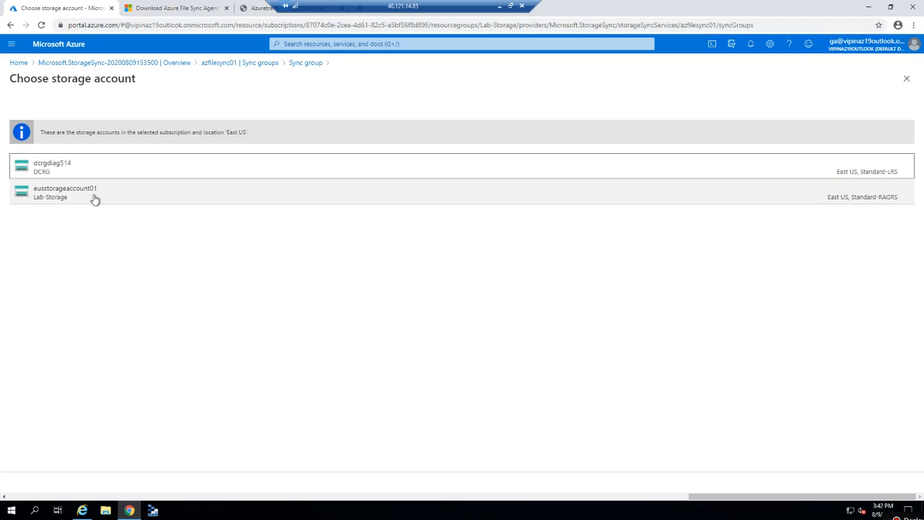
{"action": "left_click", "coordinate": [107, 195]}
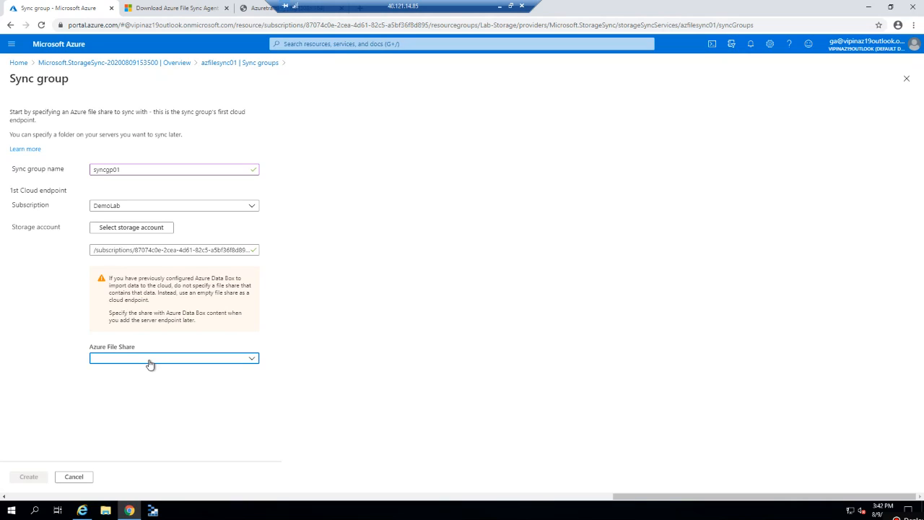
{"action": "left_click", "coordinate": [149, 361]}
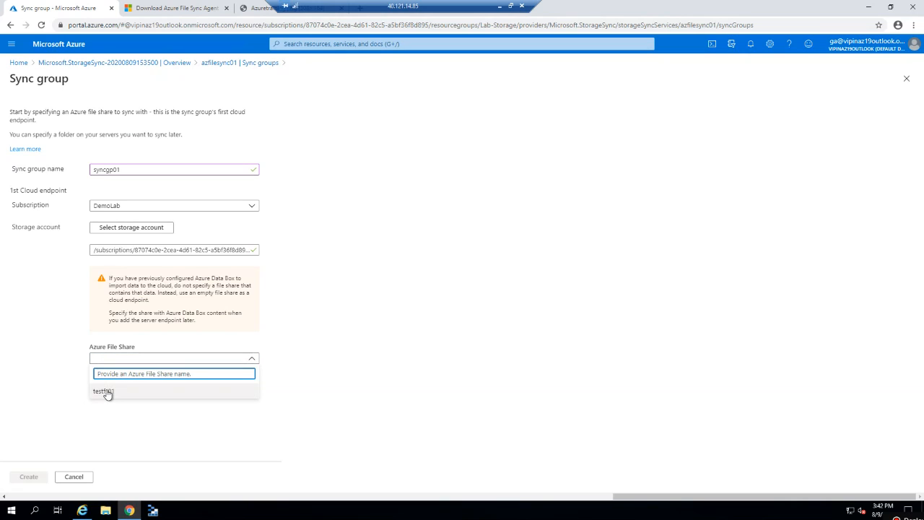
{"action": "left_click", "coordinate": [105, 392]}
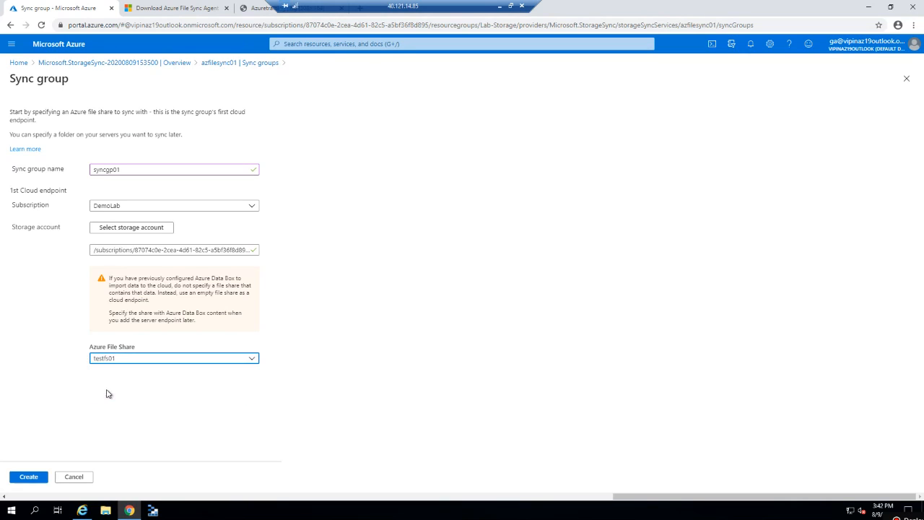
{"action": "left_click", "coordinate": [33, 479]}
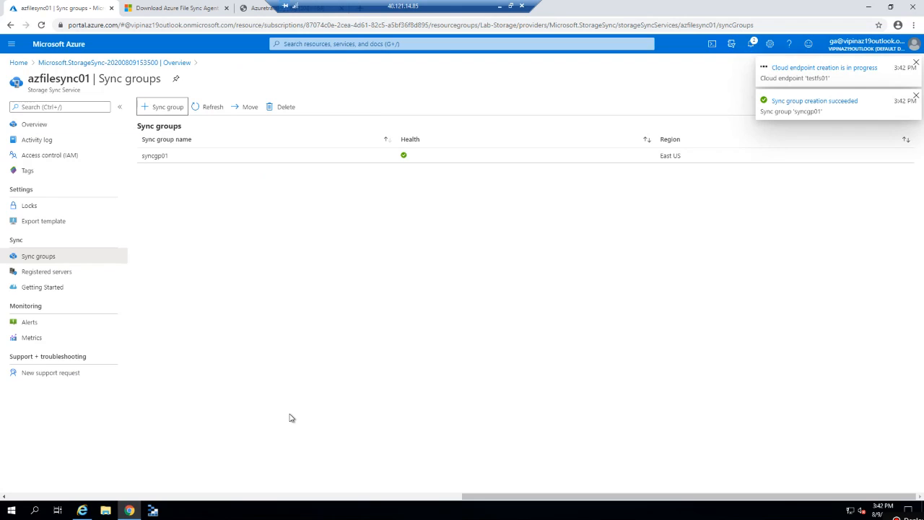
Open syncgp01 and refresh until the testfs01 cloud endpoint shows provisioning complete.
{"action": "left_click", "coordinate": [185, 157]}
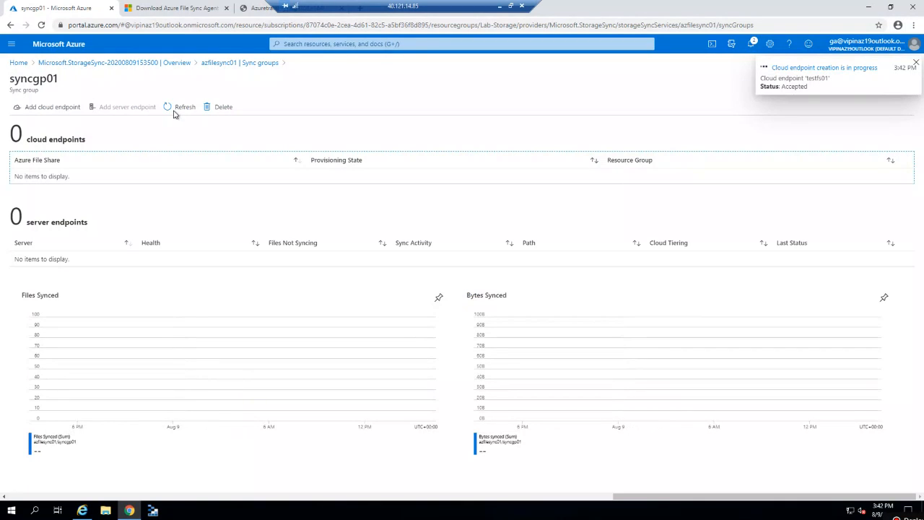
{"action": "left_click", "coordinate": [175, 110]}
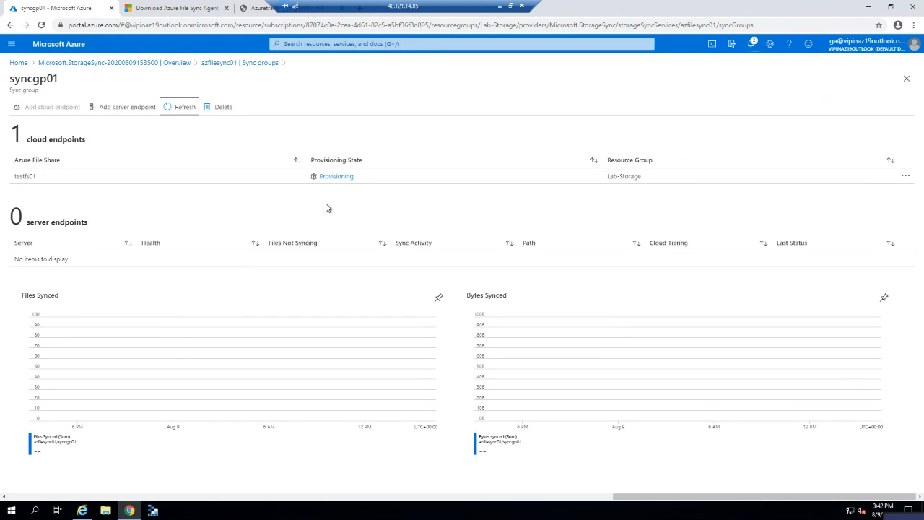
{"action": "left_click", "coordinate": [180, 108]}
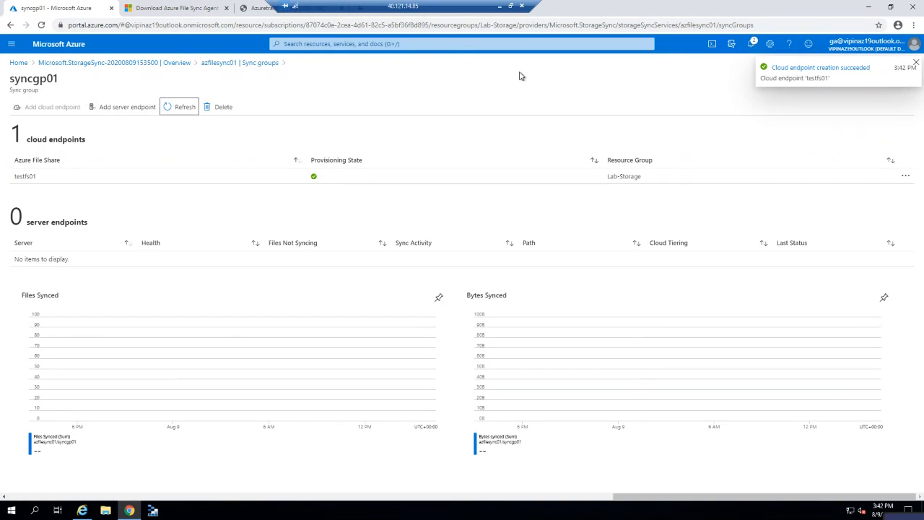
Switch to the file server session and open the New Volume (F:) drive in File Explorer.
{"action": "left_click", "coordinate": [500, 9]}
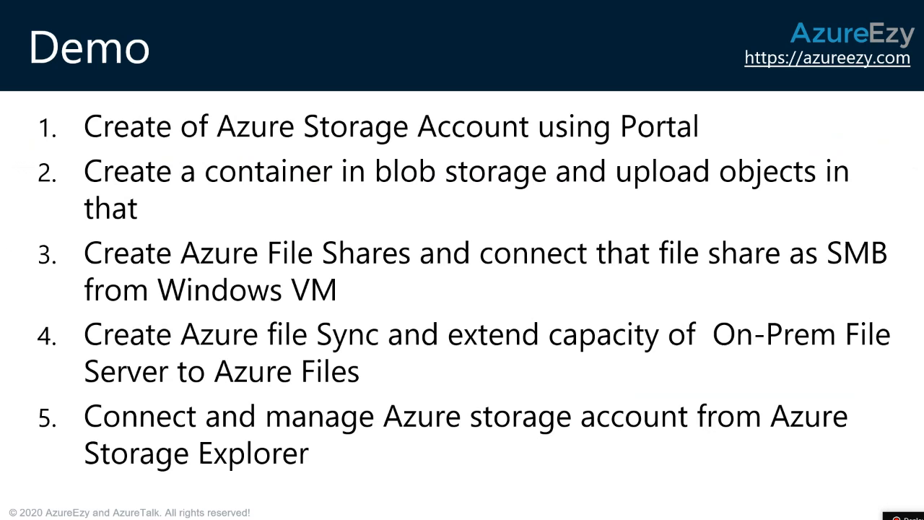
{"action": "key", "text": "alt+Tab"}
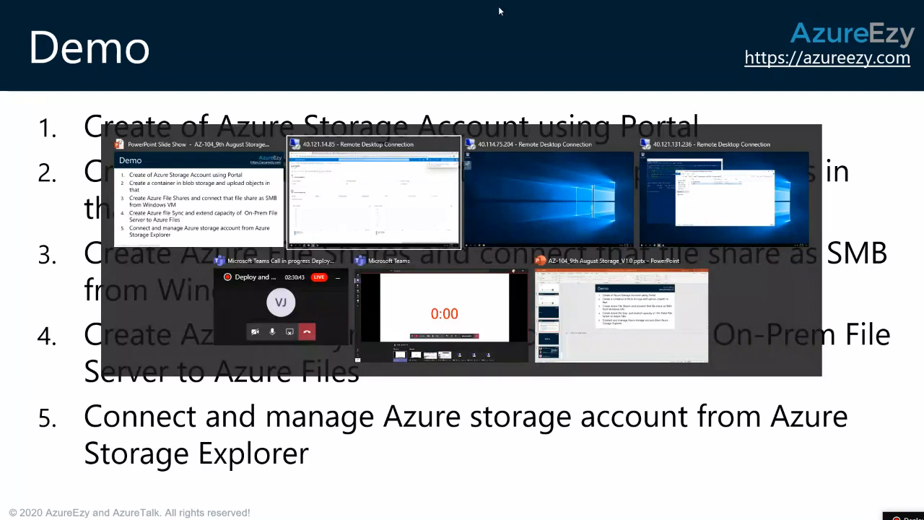
{"action": "key", "text": "Tab"}
{"action": "key", "text": "Tab"}
{"action": "key", "text": "Tab"}
{"action": "key", "text": "Tab"}
{"action": "key", "text": "Tab"}
{"action": "key", "text": "Tab"}
{"action": "key", "text": "Tab"}
{"action": "key", "text": "Tab"}
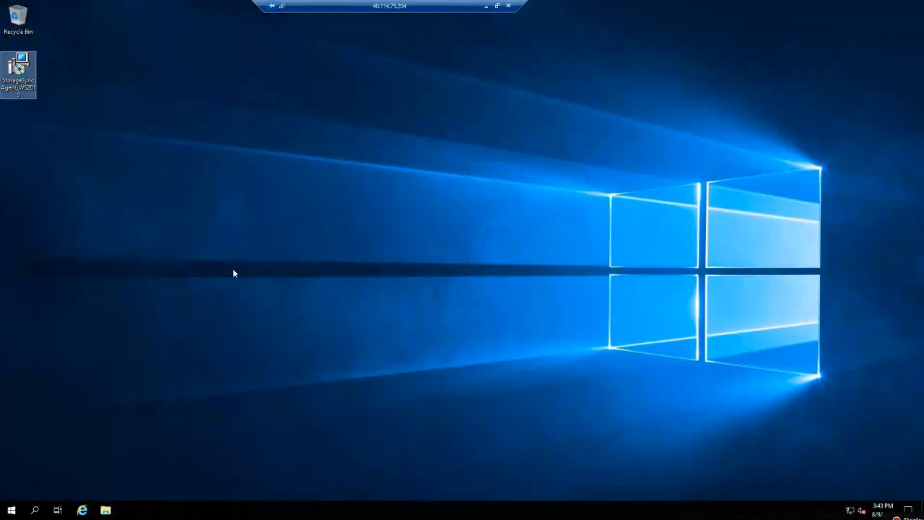
{"action": "left_click", "coordinate": [106, 511]}
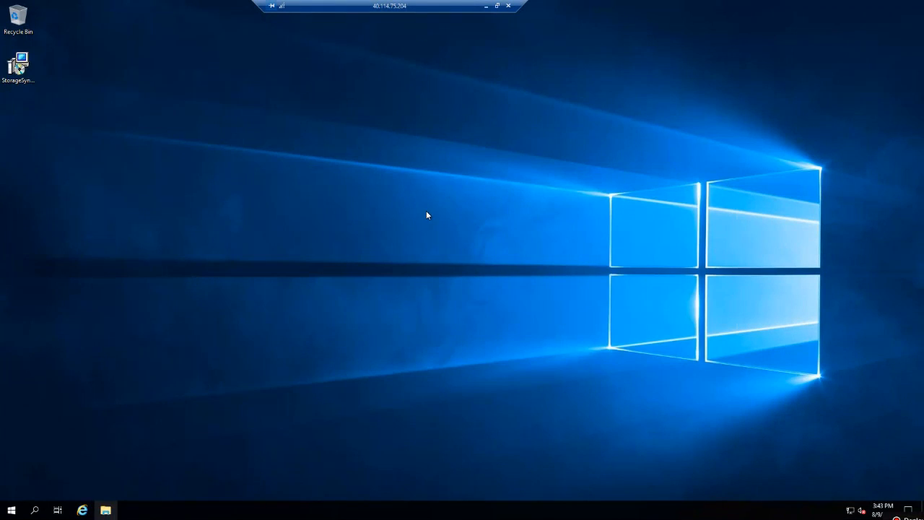
{"action": "left_click", "coordinate": [234, 224]}
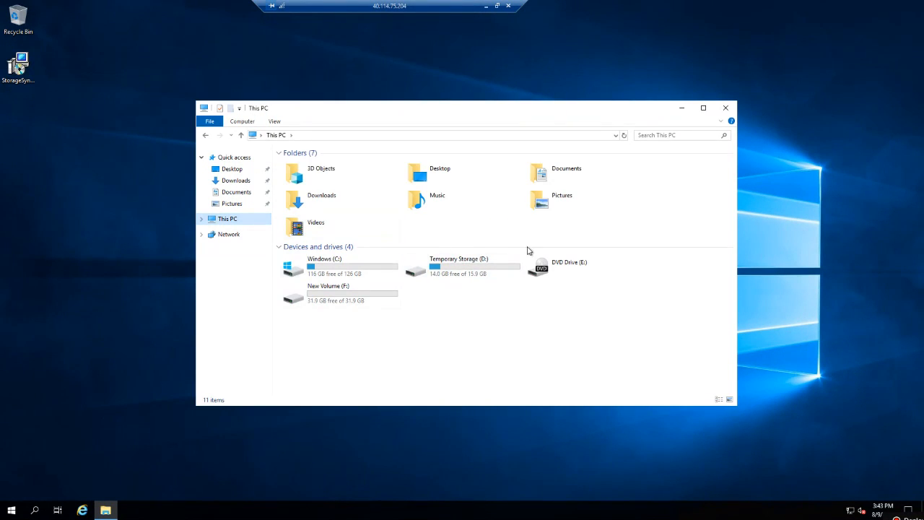
{"action": "left_click", "coordinate": [353, 295]}
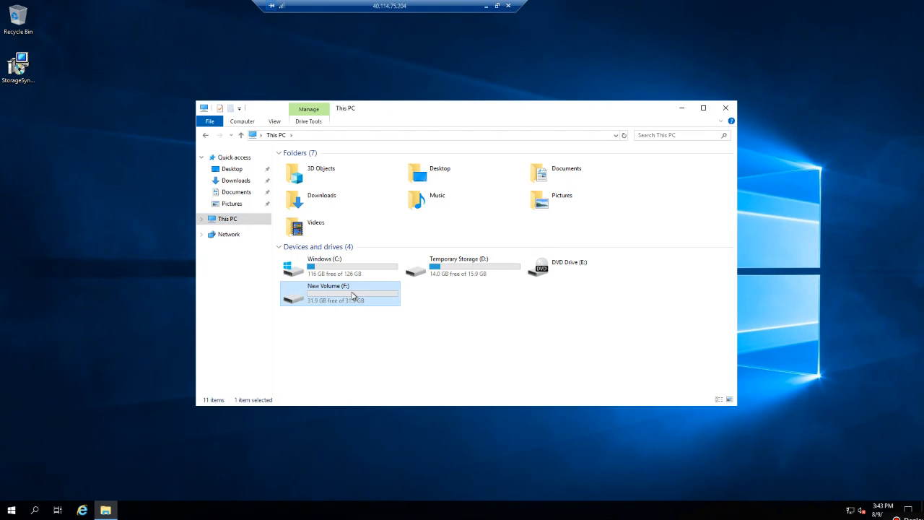
{"action": "double_click", "coordinate": [353, 295]}
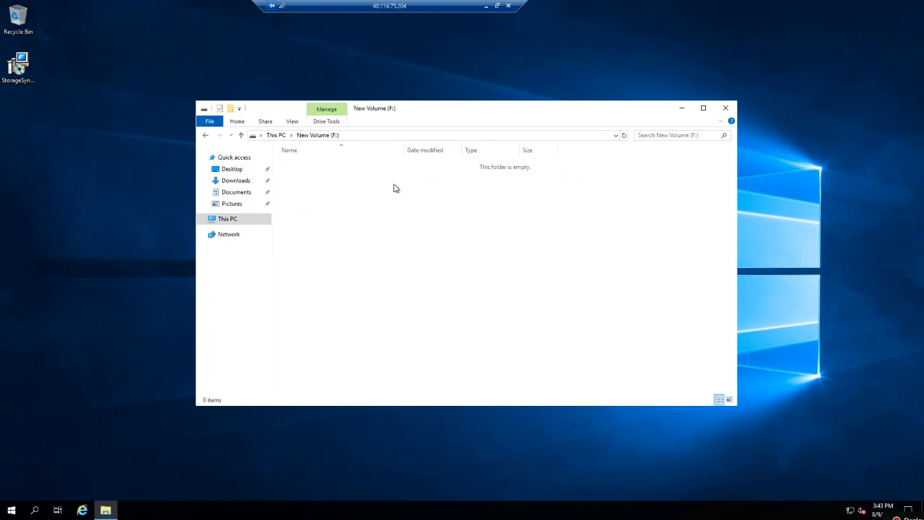
Create a folder named 'Filesync' on F: and open it.
{"action": "right_click", "coordinate": [395, 188]}
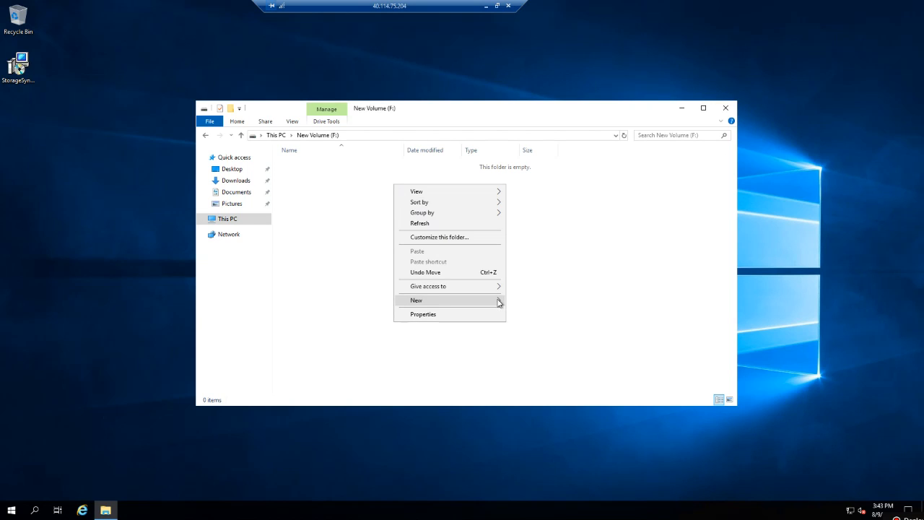
{"action": "mouse_move", "coordinate": [500, 301]}
{"action": "left_click", "coordinate": [534, 303]}
{"action": "type", "text": "Filesync"}
{"action": "key", "text": "Return"}
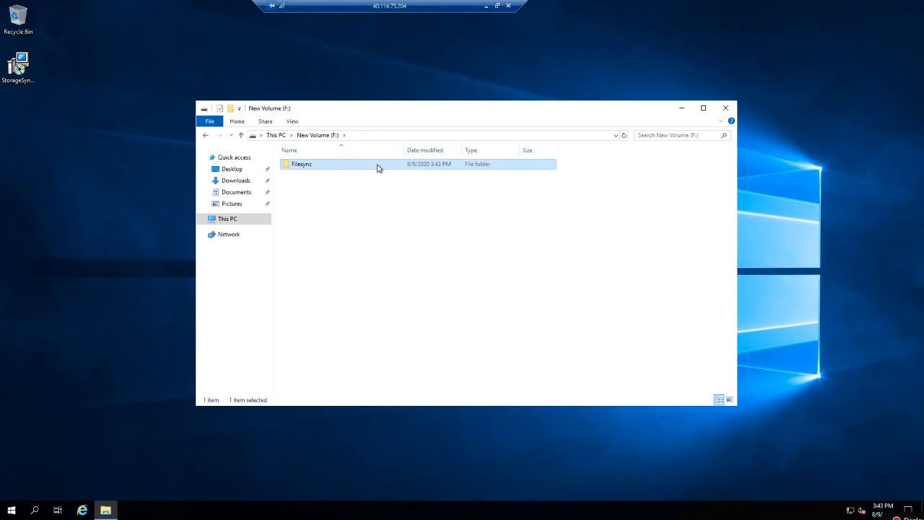
{"action": "double_click", "coordinate": [377, 168]}
Create text file FS01 containing 'I am from file server'.
{"action": "right_click", "coordinate": [333, 240]}
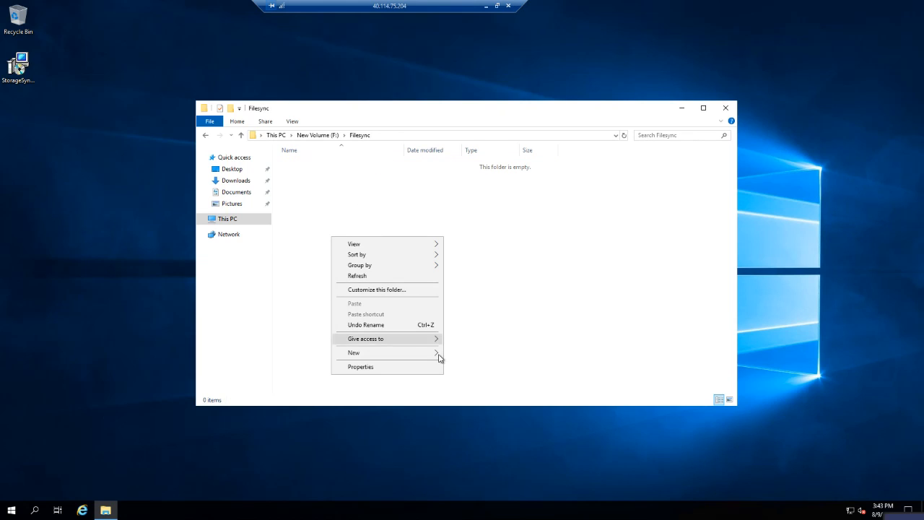
{"action": "mouse_move", "coordinate": [436, 354]}
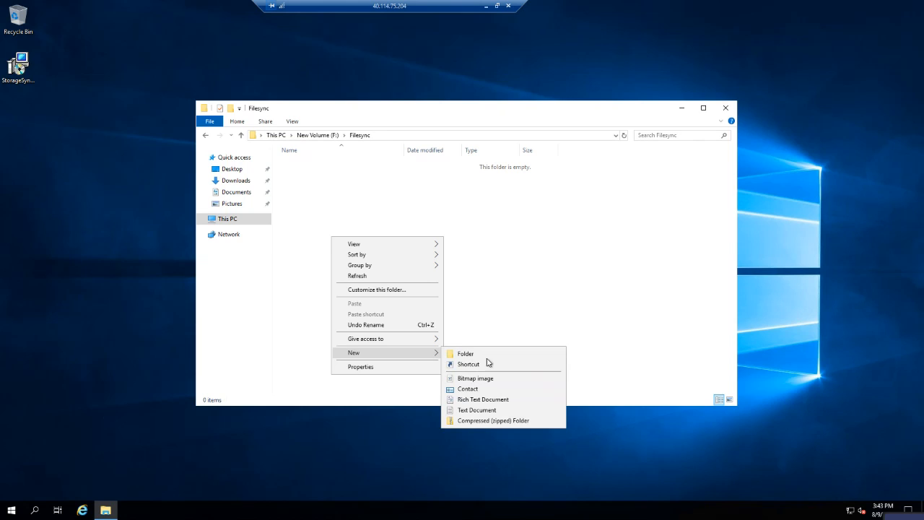
{"action": "left_click", "coordinate": [466, 410]}
{"action": "type", "text": "F"}
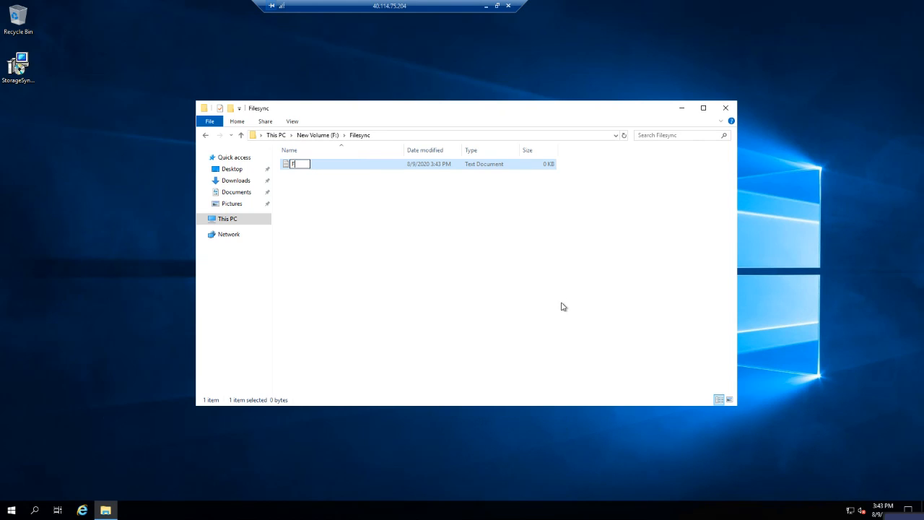
{"action": "type", "text": "S01"}
{"action": "left_click", "coordinate": [398, 167]}
{"action": "double_click", "coordinate": [403, 168]}
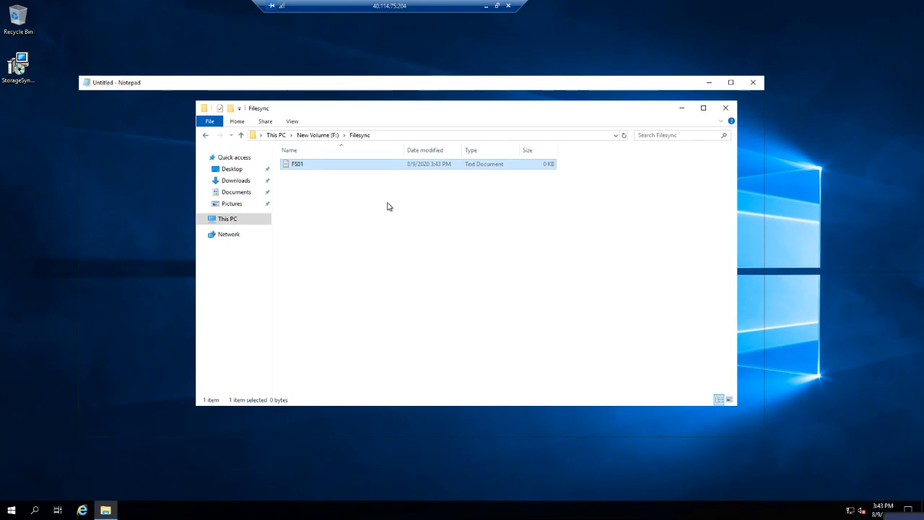
{"action": "type", "text": "I am"}
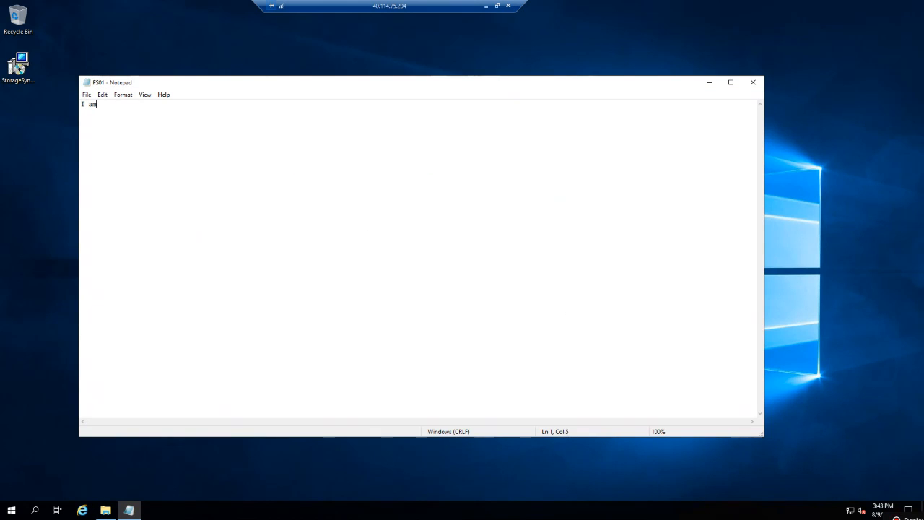
{"action": "type", "text": " from file server"}
{"action": "left_click", "coordinate": [754, 83]}
Create a second text file FS02 with the same sentence 'I am from file server'.
{"action": "left_click", "coordinate": [351, 209]}
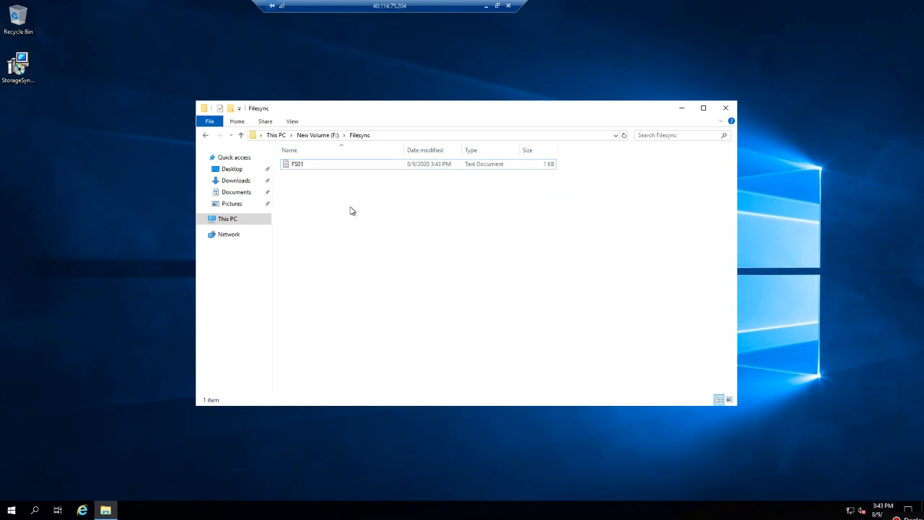
{"action": "right_click", "coordinate": [351, 210]}
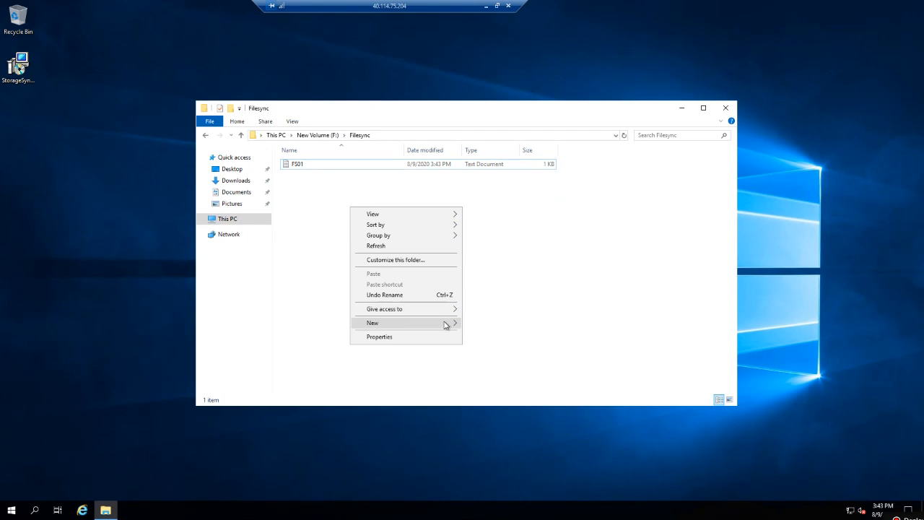
{"action": "mouse_move", "coordinate": [445, 324]}
{"action": "left_click", "coordinate": [496, 380]}
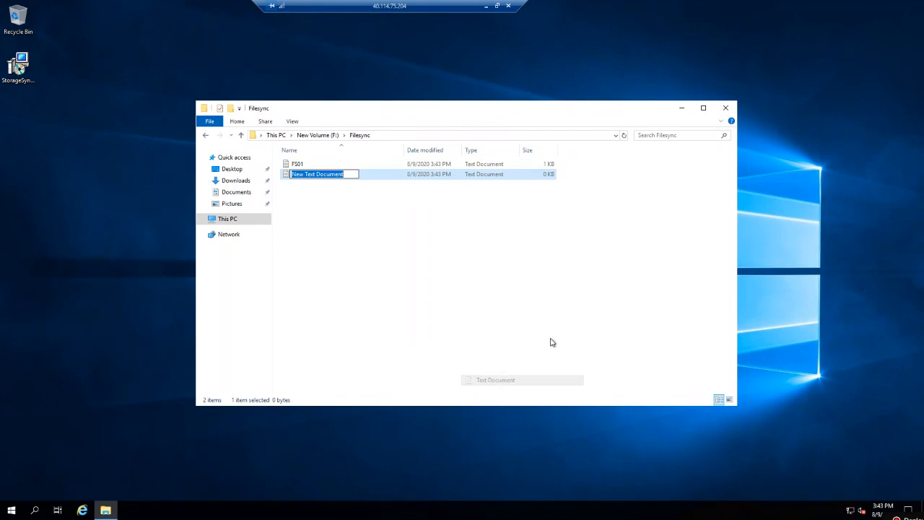
{"action": "type", "text": "FS02"}
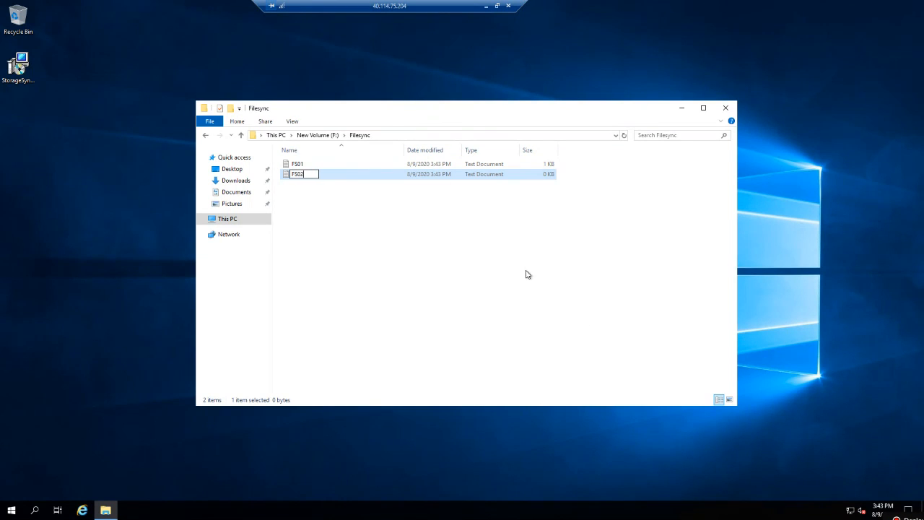
{"action": "key", "text": "Return"}
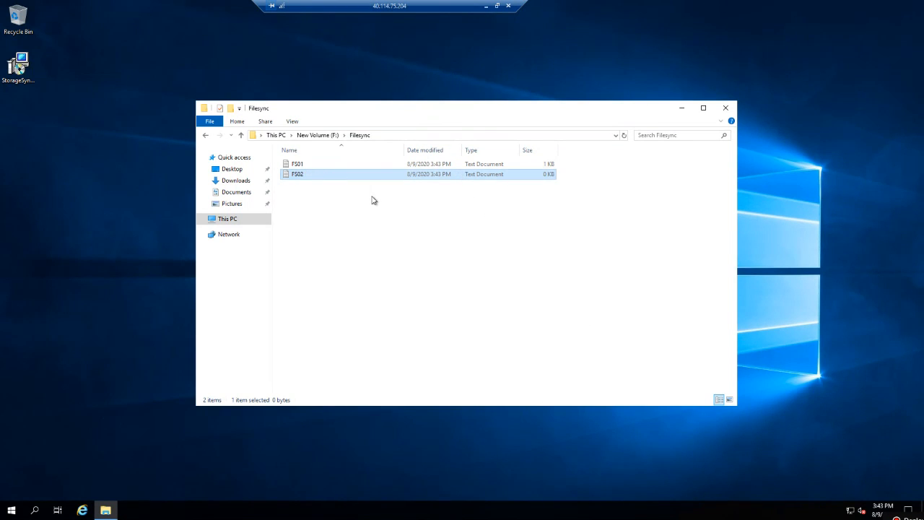
{"action": "double_click", "coordinate": [359, 176]}
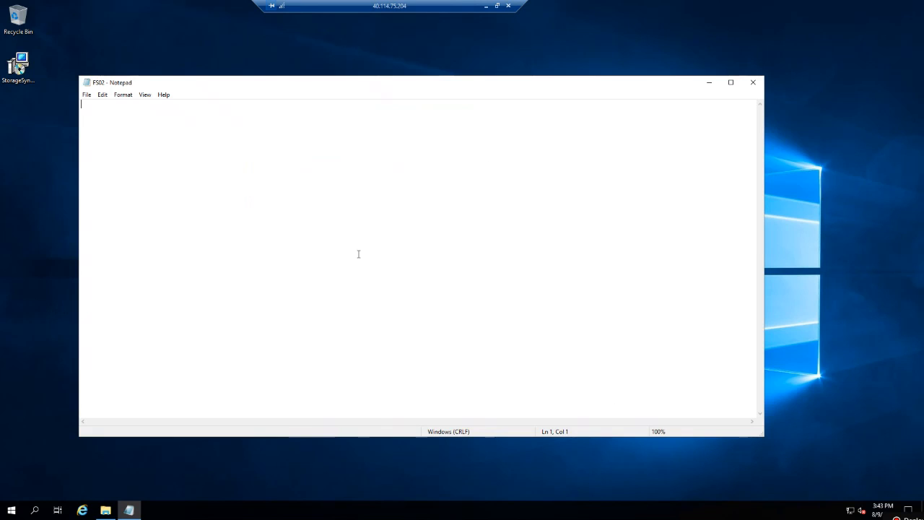
{"action": "type", "text": "I am from file server"}
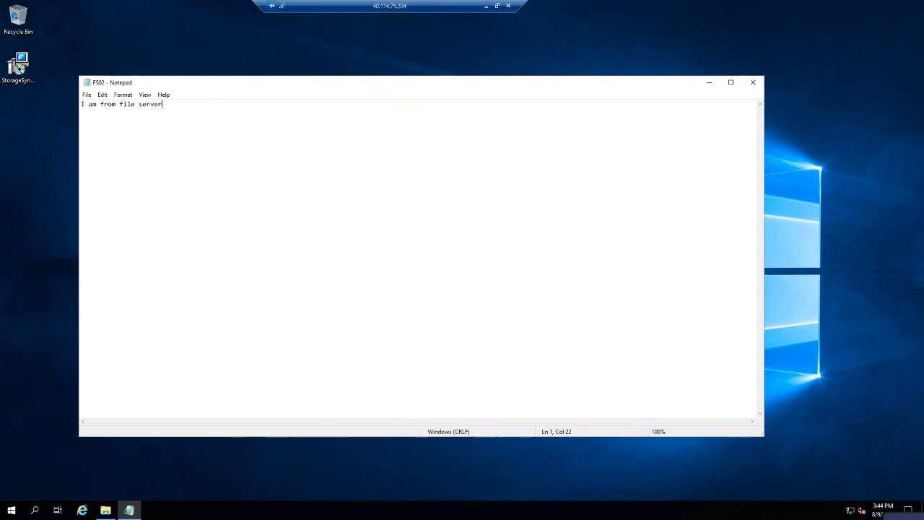
{"action": "left_click", "coordinate": [753, 84]}
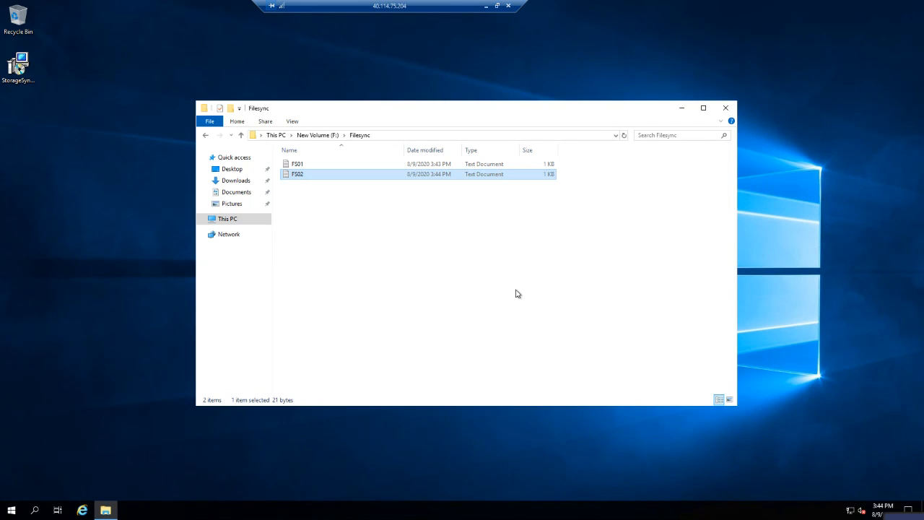
{"action": "left_click", "coordinate": [317, 135]}
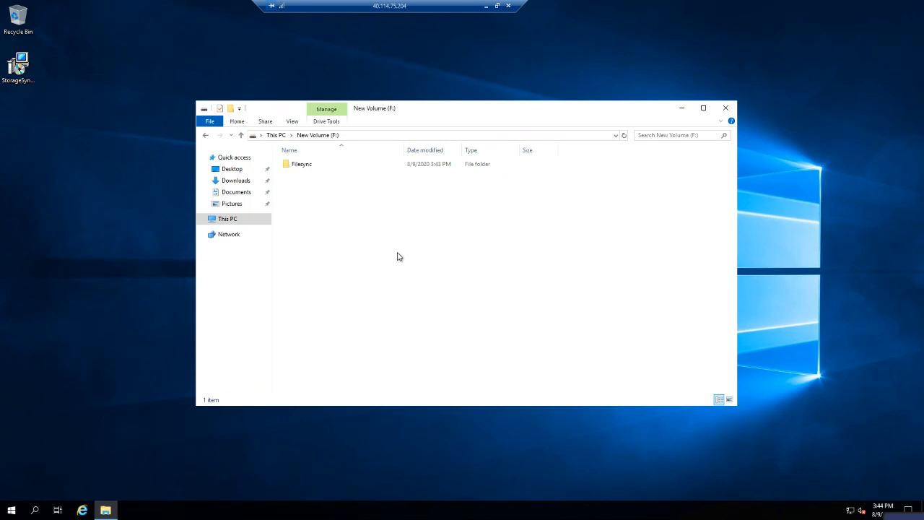
Enable 'Share this folder' for Filesync in Advanced Sharing, apply it, and close its properties.
{"action": "left_click", "coordinate": [333, 169]}
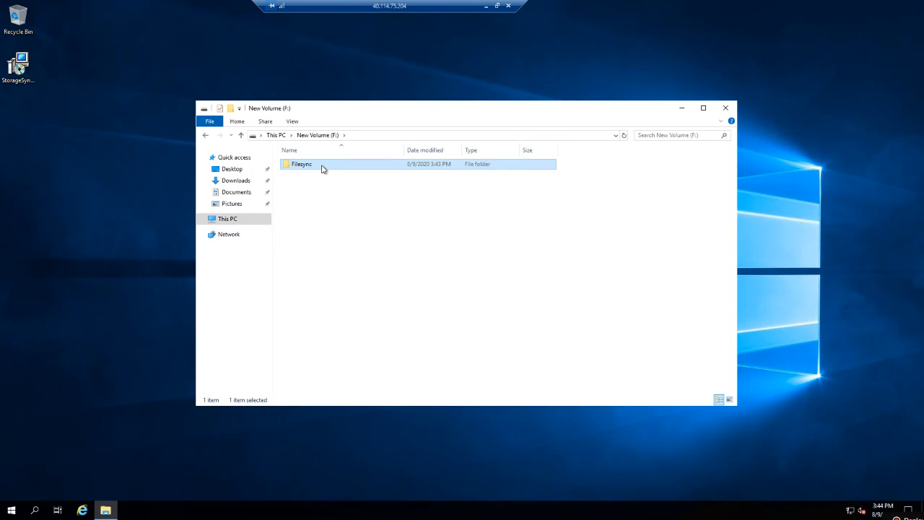
{"action": "right_click", "coordinate": [323, 169]}
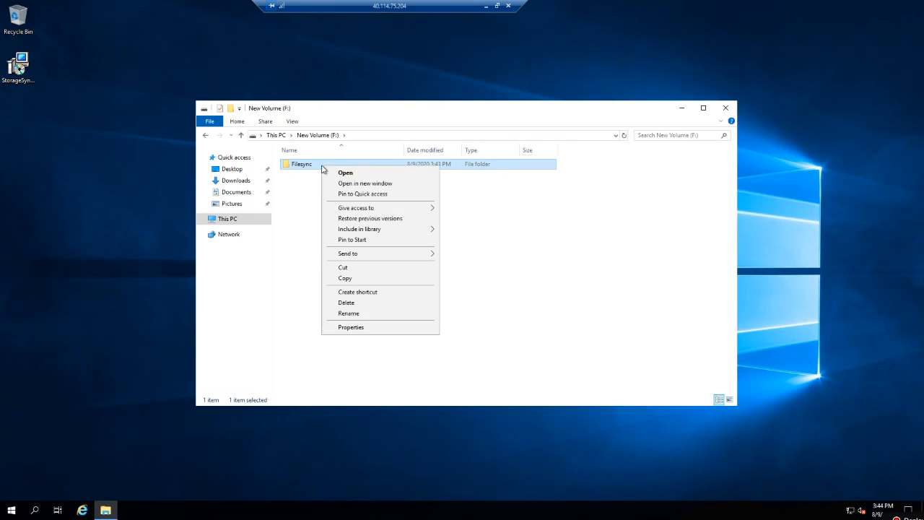
{"action": "left_click", "coordinate": [363, 329]}
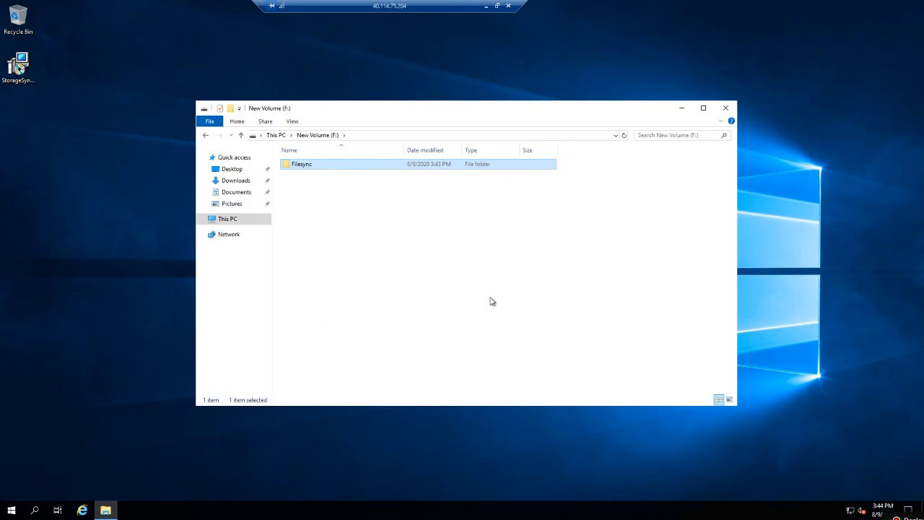
{"action": "left_click", "coordinate": [365, 191]}
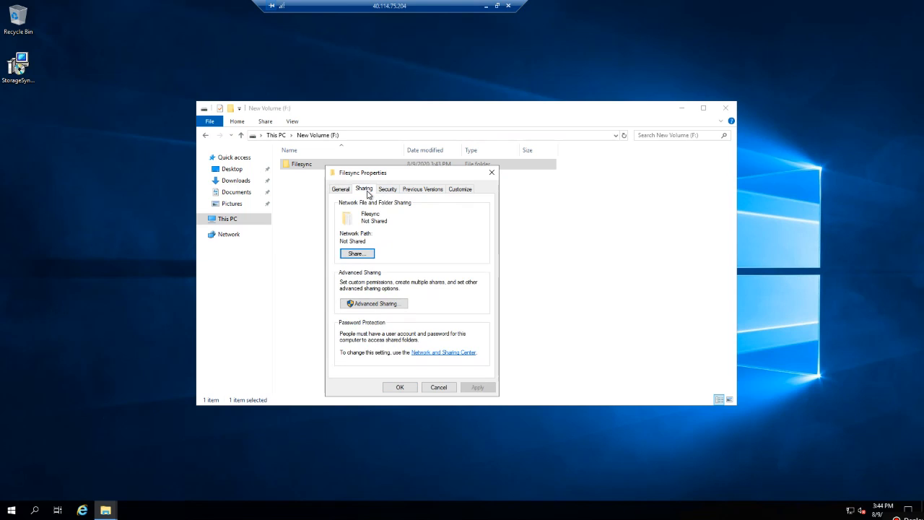
{"action": "left_click", "coordinate": [370, 306]}
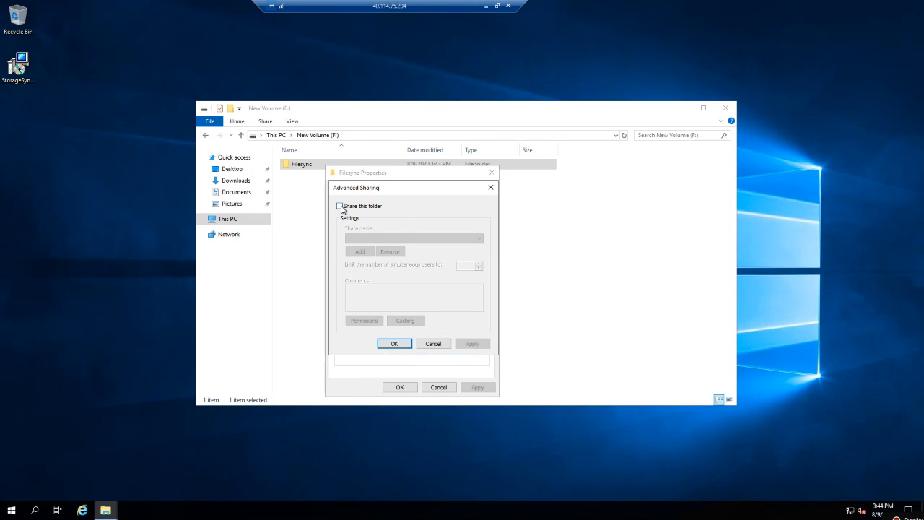
{"action": "left_click", "coordinate": [340, 207]}
{"action": "left_click", "coordinate": [472, 344]}
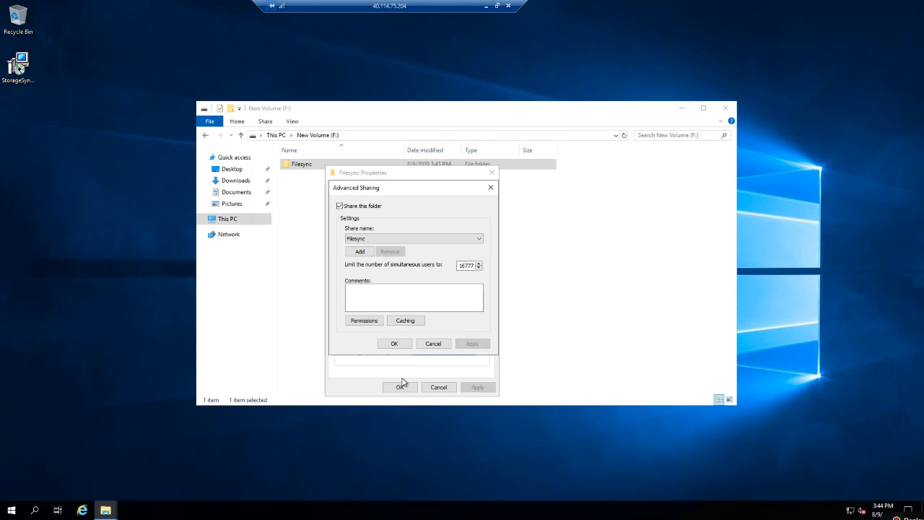
{"action": "left_click", "coordinate": [395, 344]}
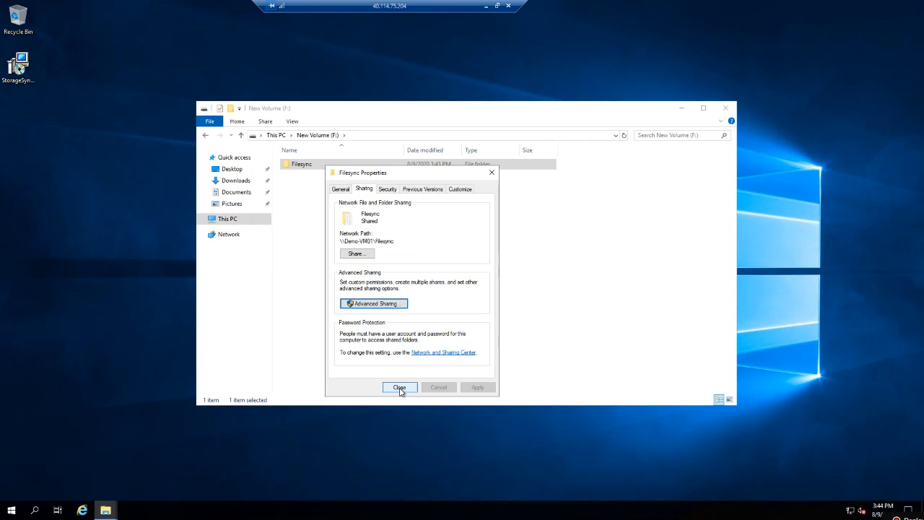
{"action": "left_click", "coordinate": [402, 386]}
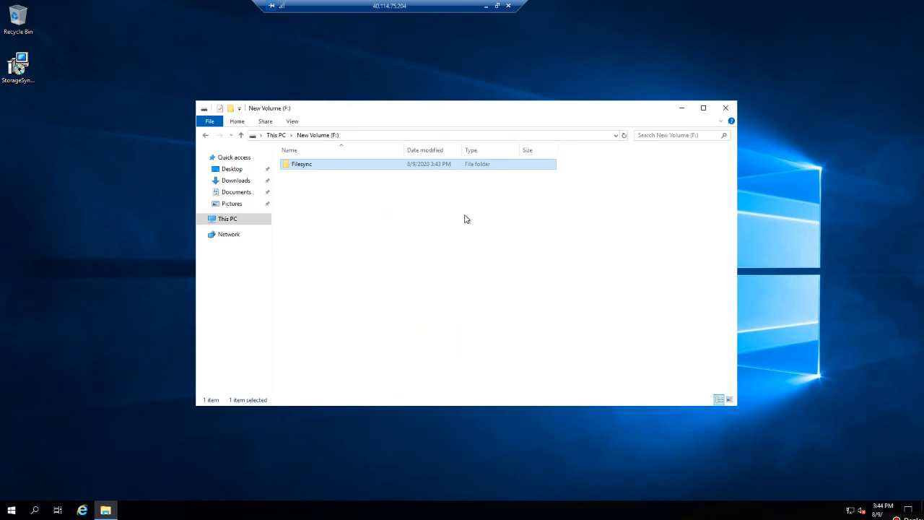
In the Azure portal, start a syncgp01 server endpoint with Demo-VM01 selected, then return to the file server.
{"action": "left_click", "coordinate": [485, 8]}
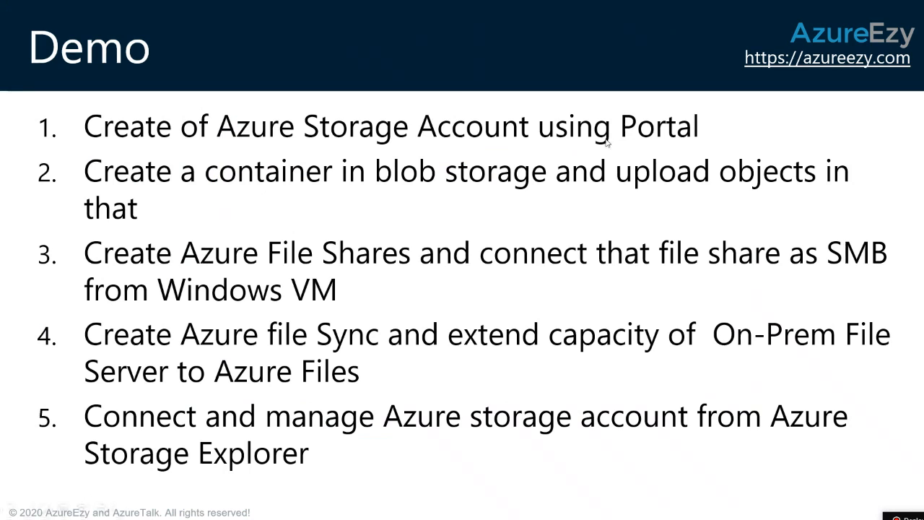
{"action": "key", "text": "alt+Tab"}
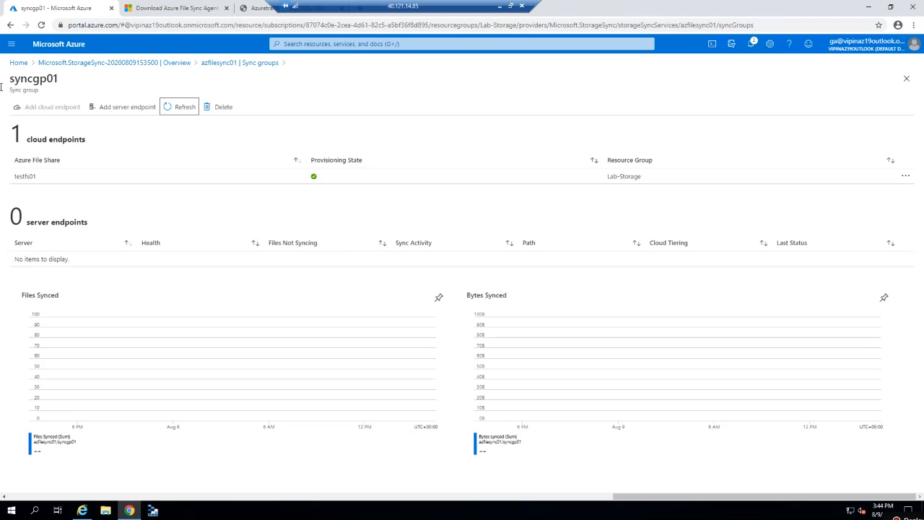
{"action": "left_click", "coordinate": [113, 107]}
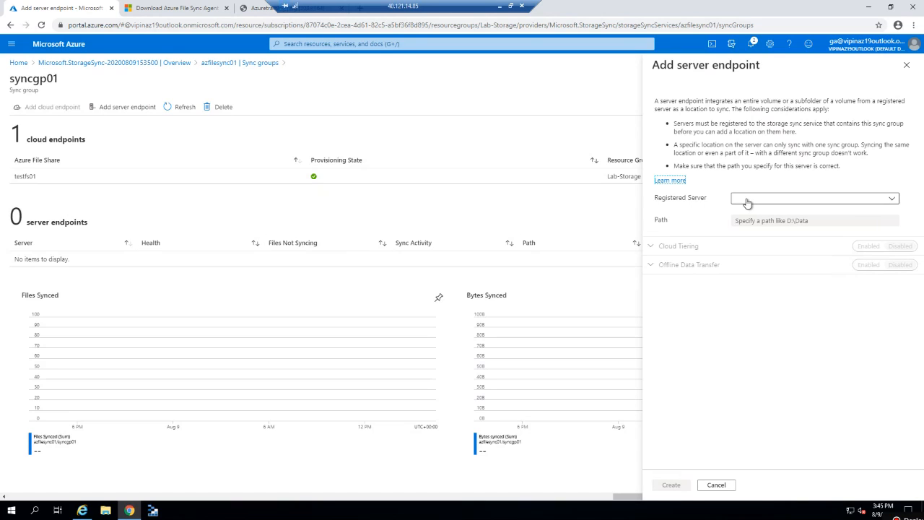
{"action": "left_click", "coordinate": [767, 203]}
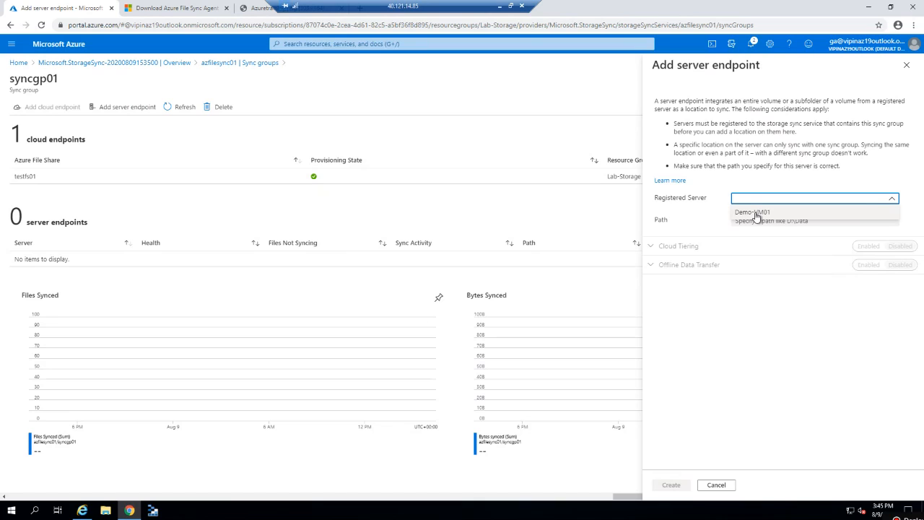
{"action": "left_click", "coordinate": [756, 214]}
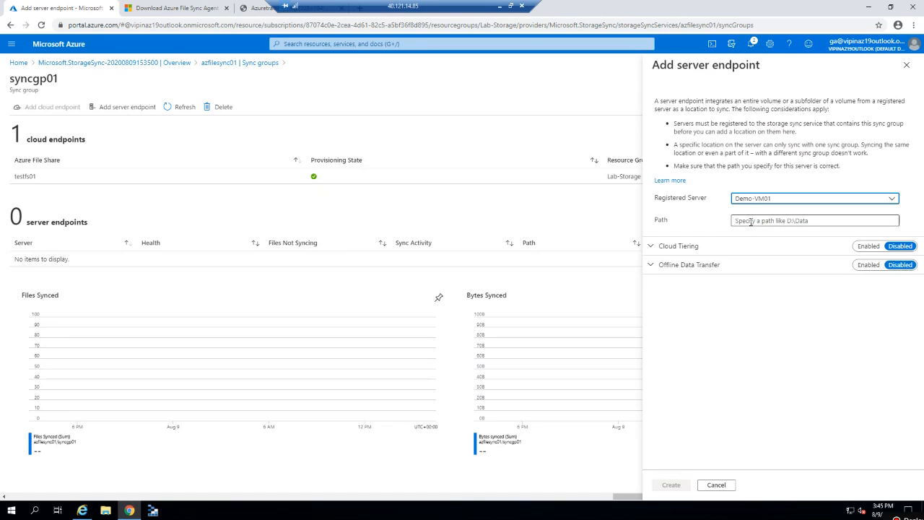
{"action": "left_click", "coordinate": [500, 8]}
{"action": "key", "text": "alt+Tab"}
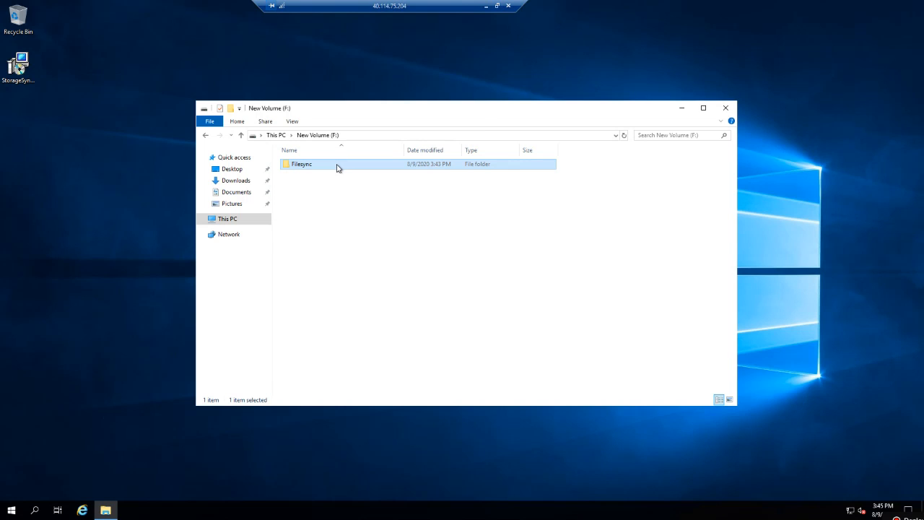
Open the Filesync folder and copy its path F:\Filesync from the address bar for the portal.
{"action": "right_click", "coordinate": [337, 168]}
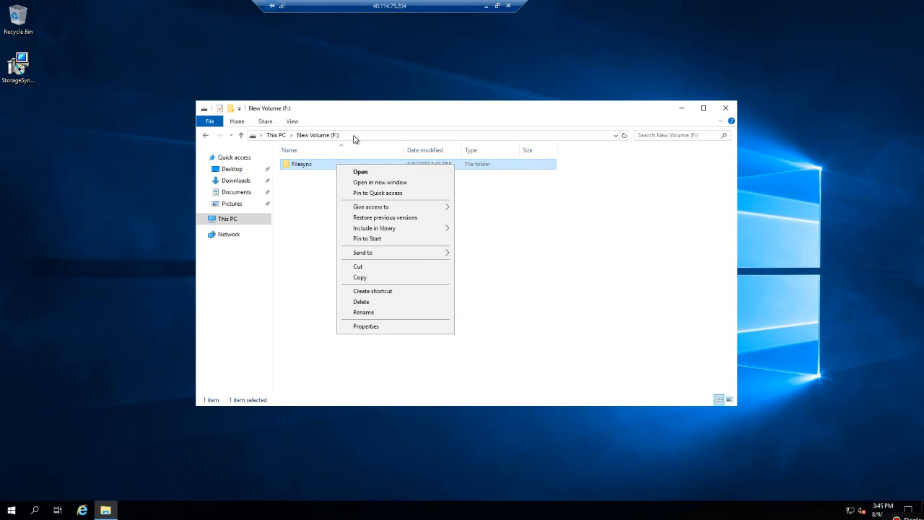
{"action": "left_click", "coordinate": [354, 135]}
{"action": "left_click", "coordinate": [353, 135]}
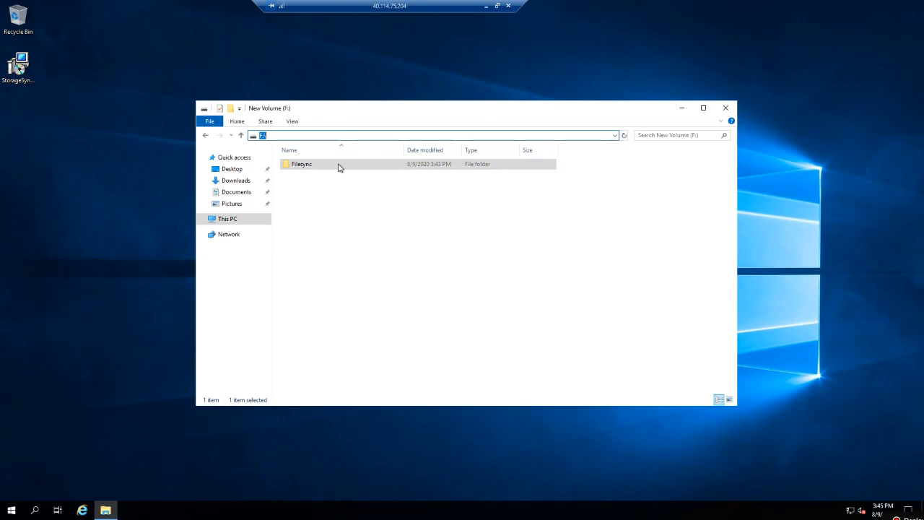
{"action": "double_click", "coordinate": [339, 167]}
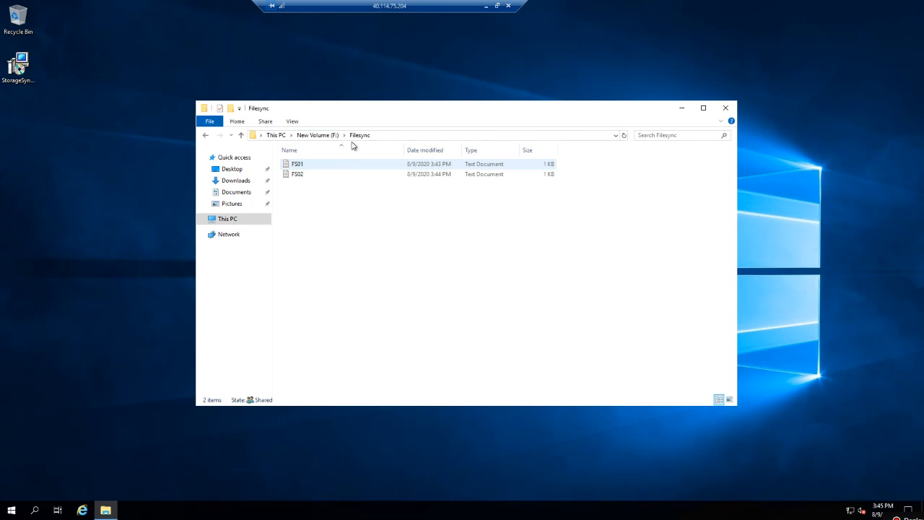
{"action": "left_click", "coordinate": [387, 135]}
{"action": "key", "text": "ctrl+c"}
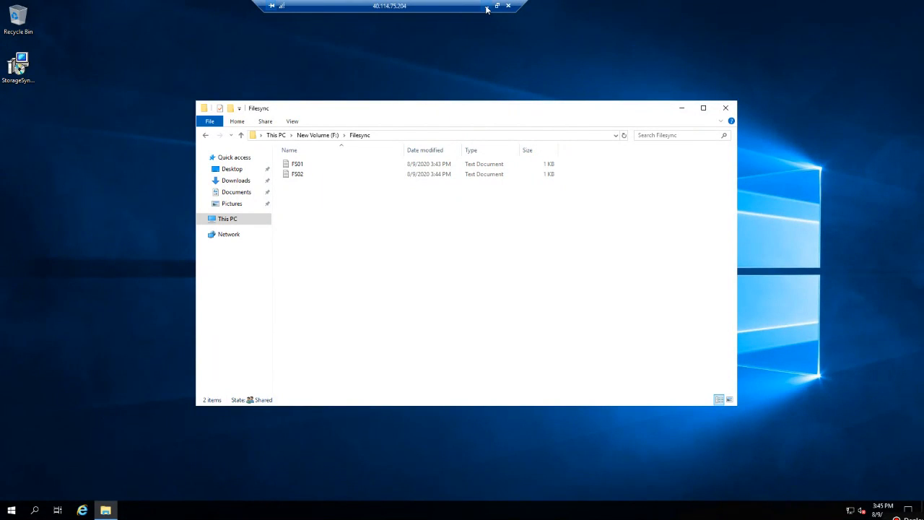
{"action": "left_click", "coordinate": [486, 9]}
{"action": "key", "text": "alt+Tab"}
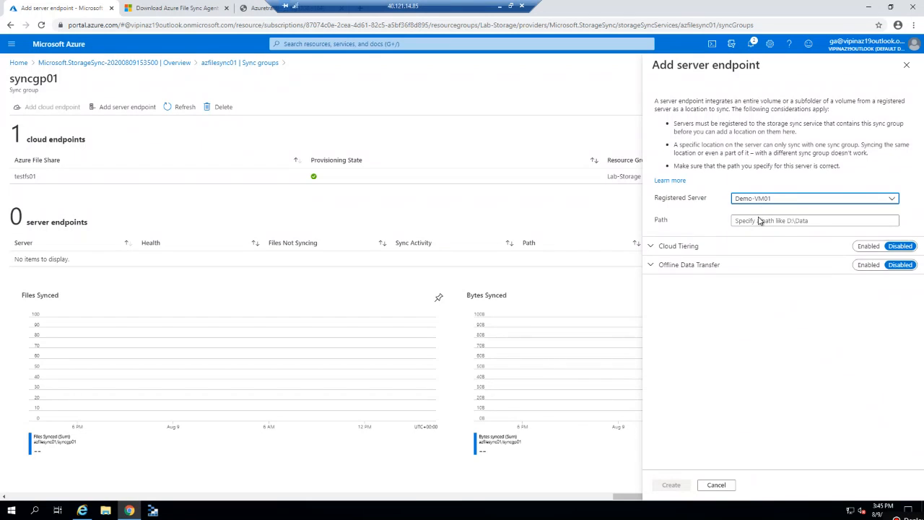
Create the Demo-VM01 server endpoint with path F:\Filesync, leaving Cloud Tiering off.
{"action": "left_click", "coordinate": [759, 221]}
{"action": "key", "text": "ctrl+v"}
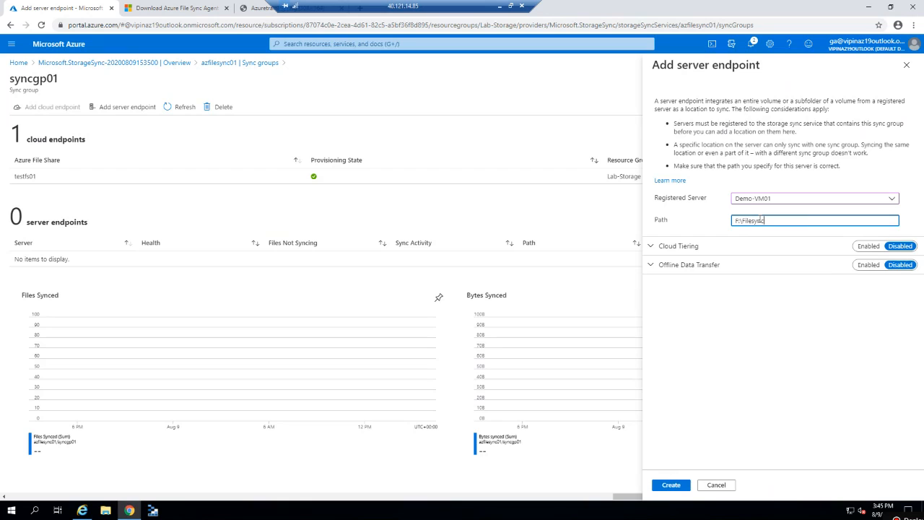
{"action": "left_click", "coordinate": [654, 247]}
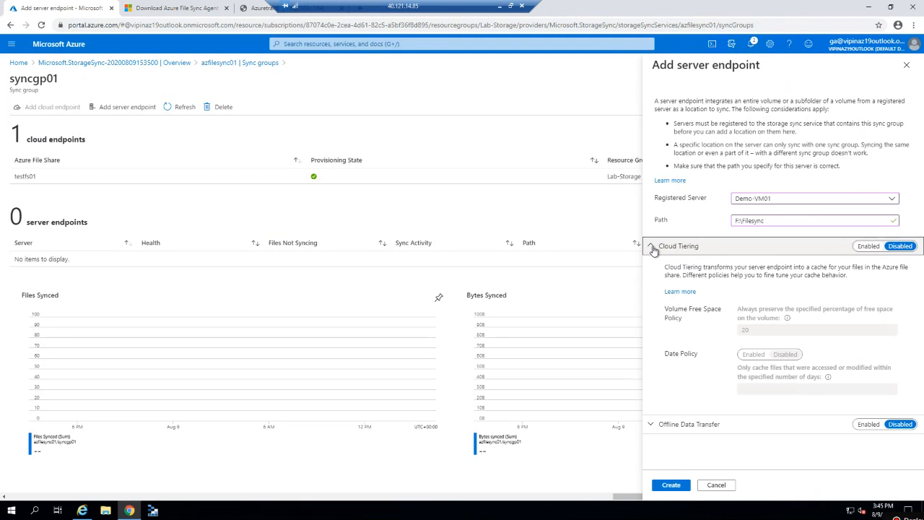
{"action": "left_click", "coordinate": [654, 247]}
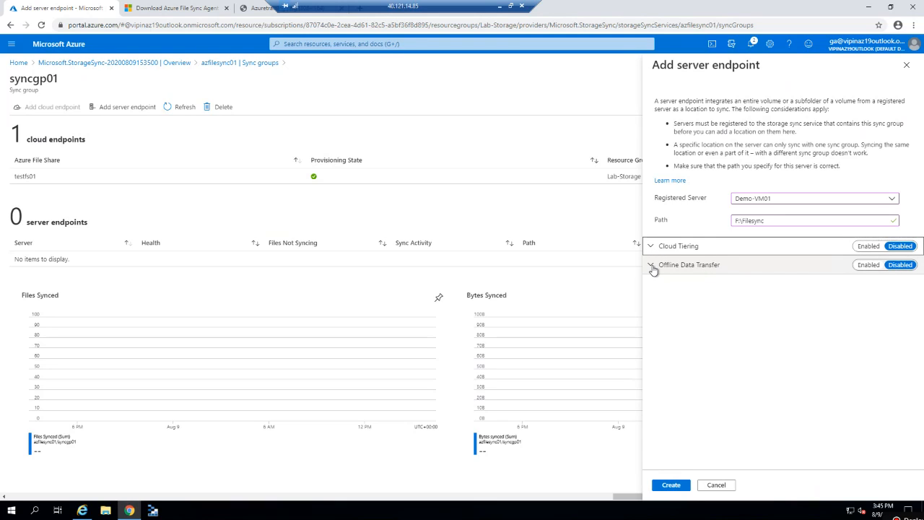
{"action": "left_click", "coordinate": [672, 486]}
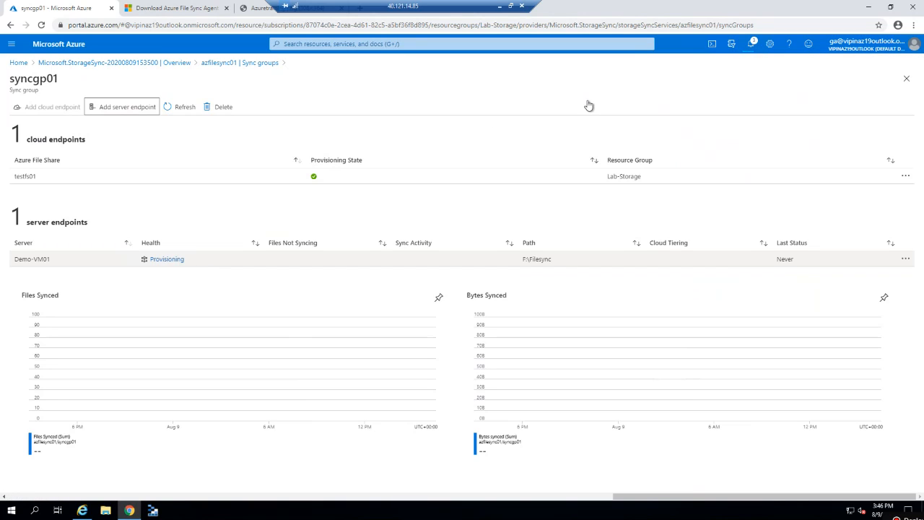
Check the notifications and refresh syncgp01 until the Demo-VM01 endpoint health shows Pending.
{"action": "left_click", "coordinate": [752, 45]}
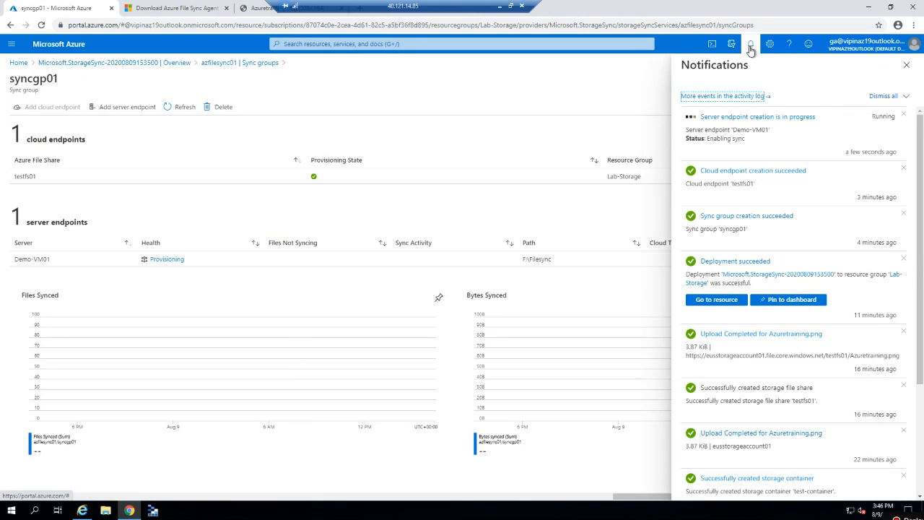
{"action": "left_click", "coordinate": [751, 45]}
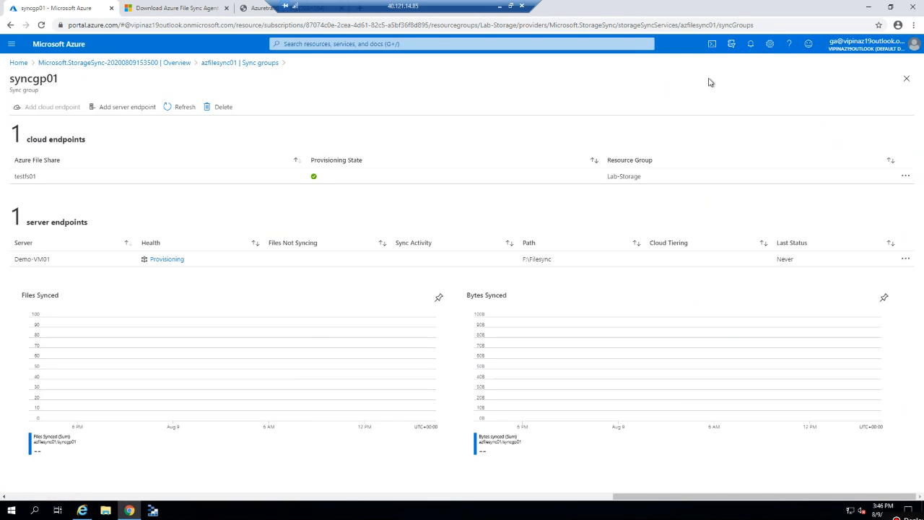
{"action": "left_click", "coordinate": [170, 107]}
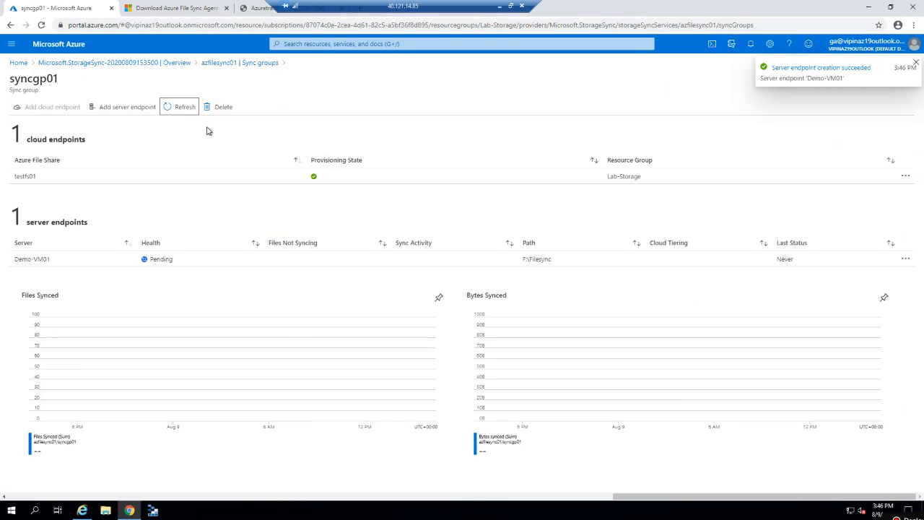
{"action": "left_click", "coordinate": [179, 110]}
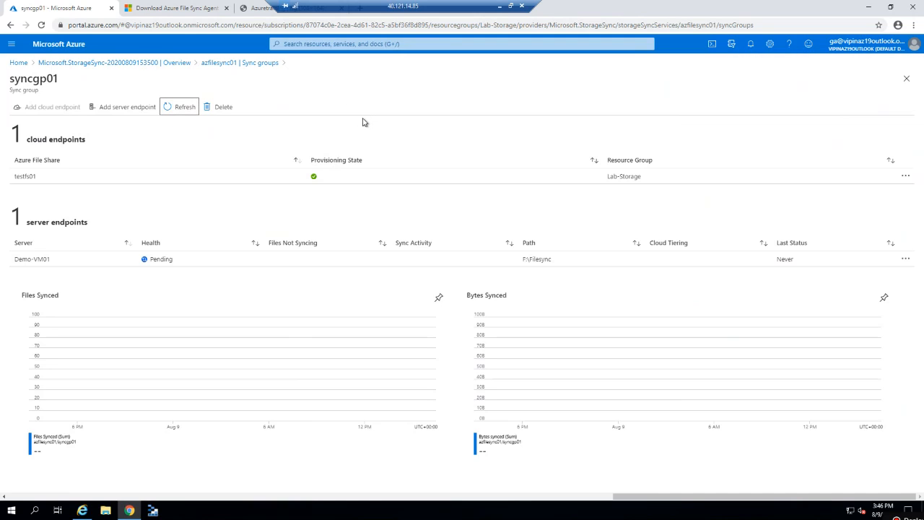
{"action": "left_click", "coordinate": [175, 108]}
Open eusstorageaccount01's testfs01 file share and refresh it to show FS01.txt and FS02.txt.
{"action": "left_click", "coordinate": [330, 44]}
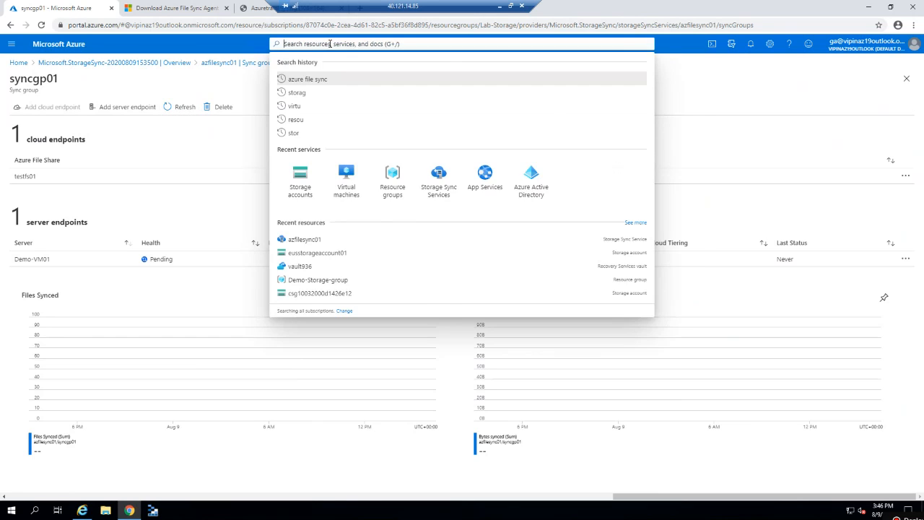
{"action": "type", "text": "storage"}
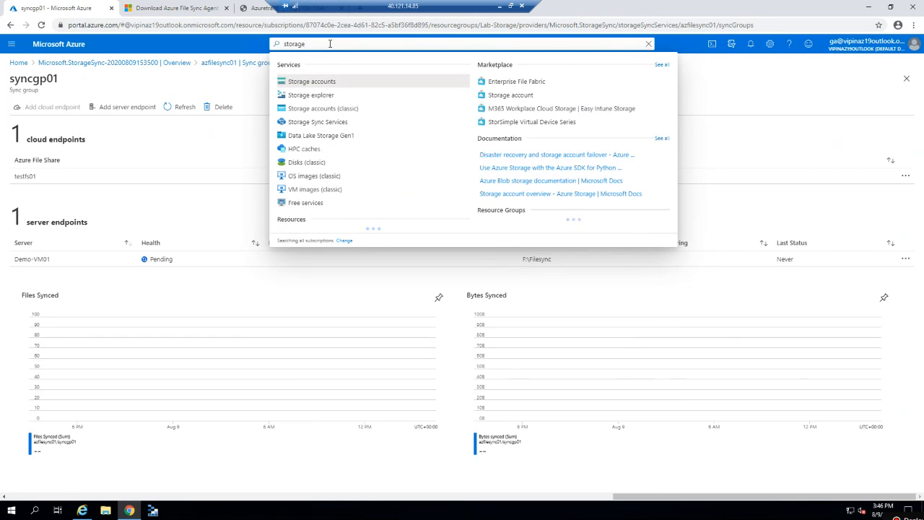
{"action": "left_click", "coordinate": [312, 81]}
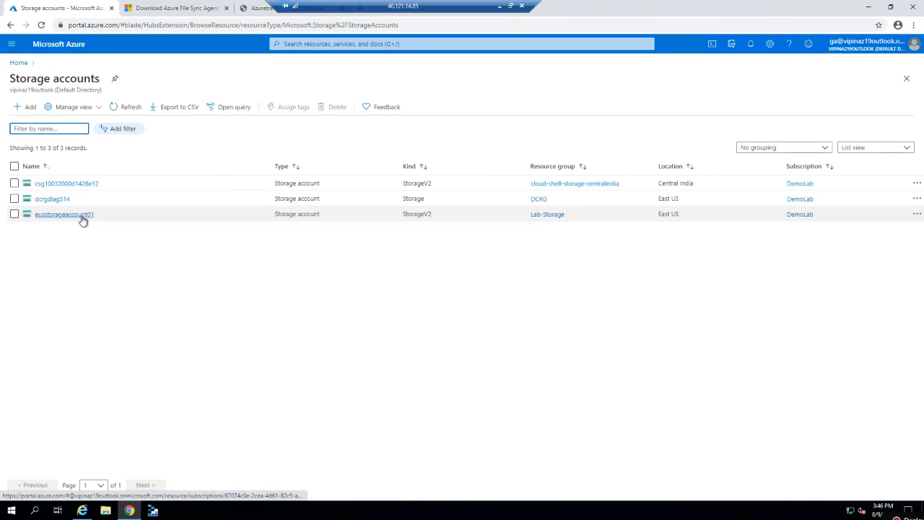
{"action": "left_click", "coordinate": [81, 215]}
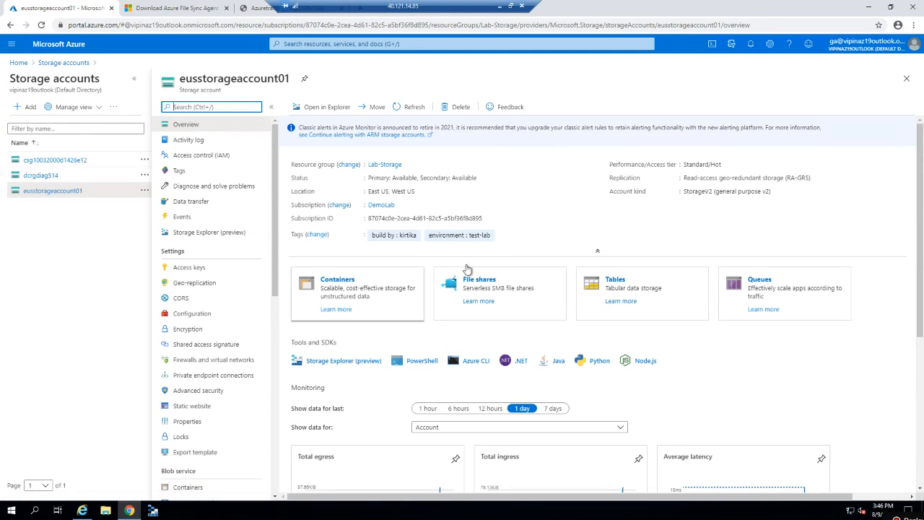
{"action": "left_click", "coordinate": [479, 283]}
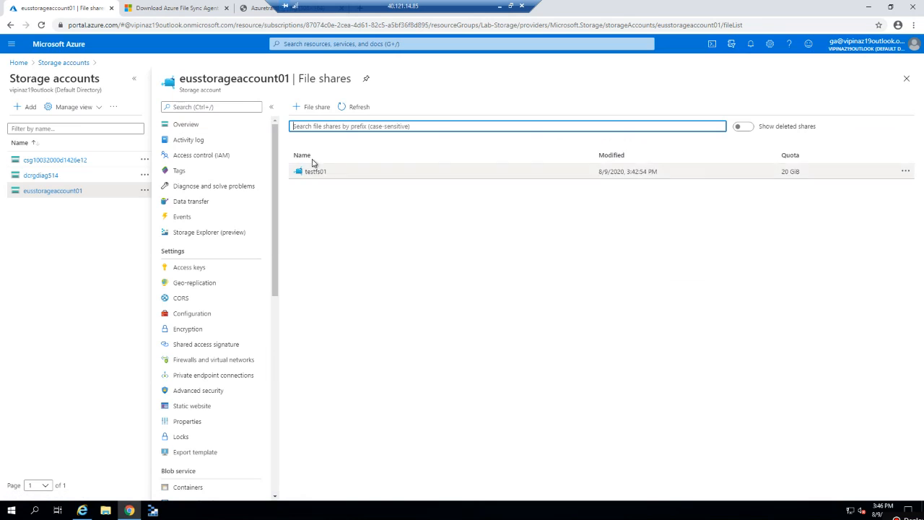
{"action": "double_click", "coordinate": [309, 174]}
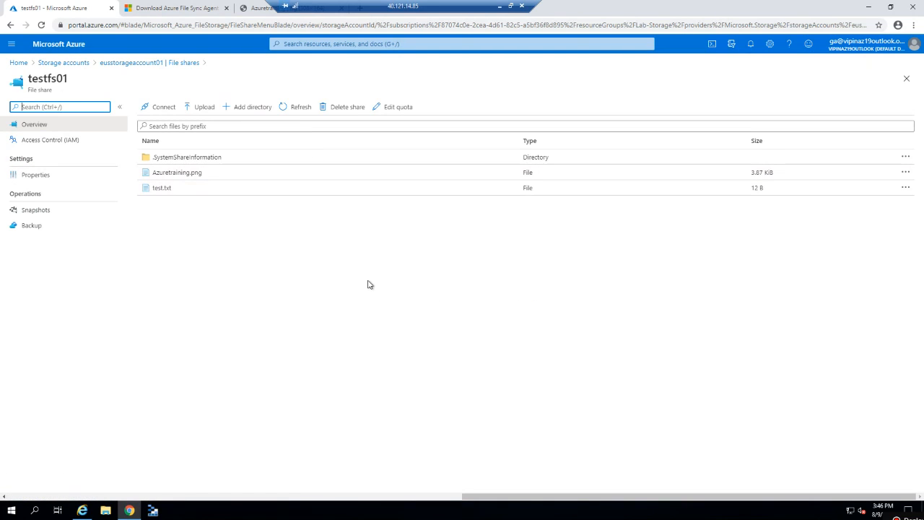
{"action": "left_click", "coordinate": [289, 108]}
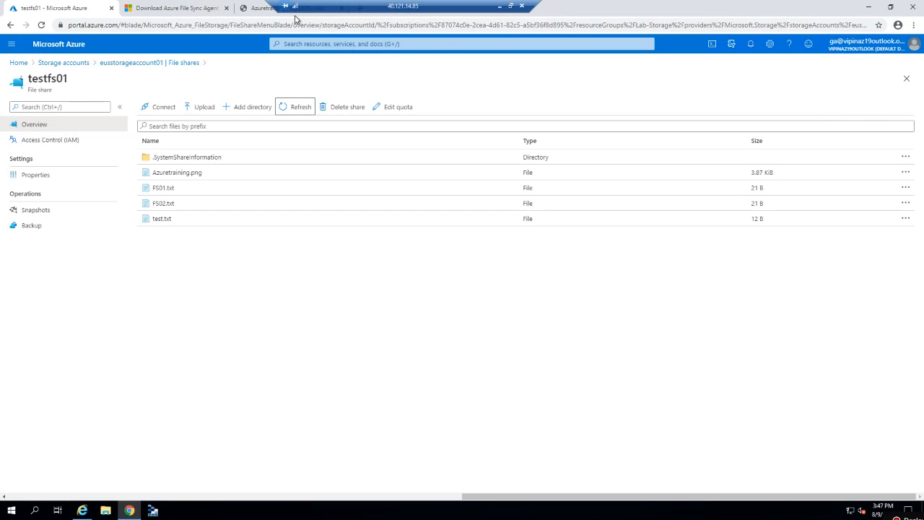
{"action": "left_click", "coordinate": [186, 62]}
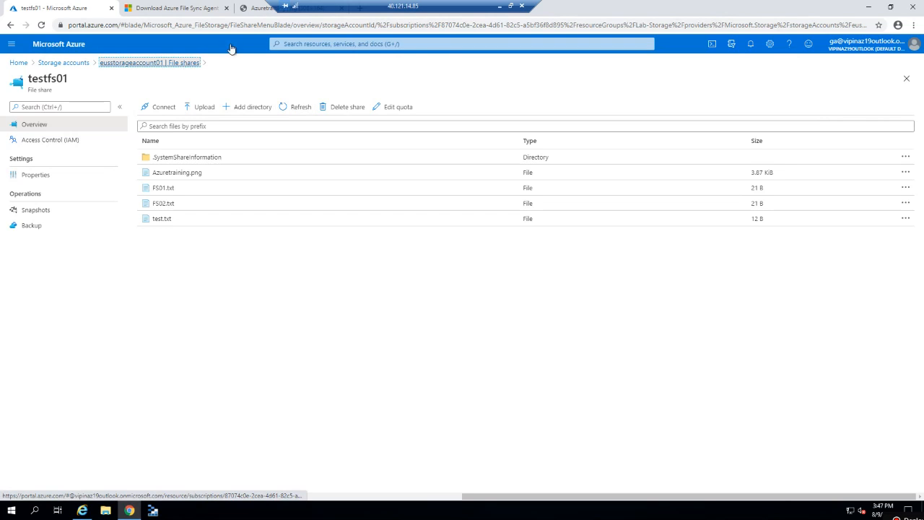
Cycle through the remote sessions back to 40.121.14.85 and launch Azure Storage Explorer.
{"action": "left_click", "coordinate": [498, 7]}
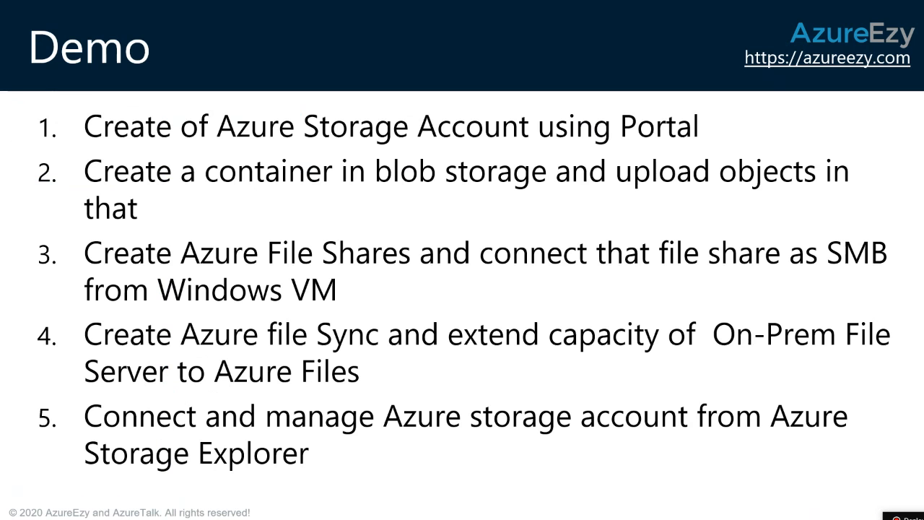
{"action": "key", "text": "alt+Tab"}
{"action": "key", "text": "alt+Tab"}
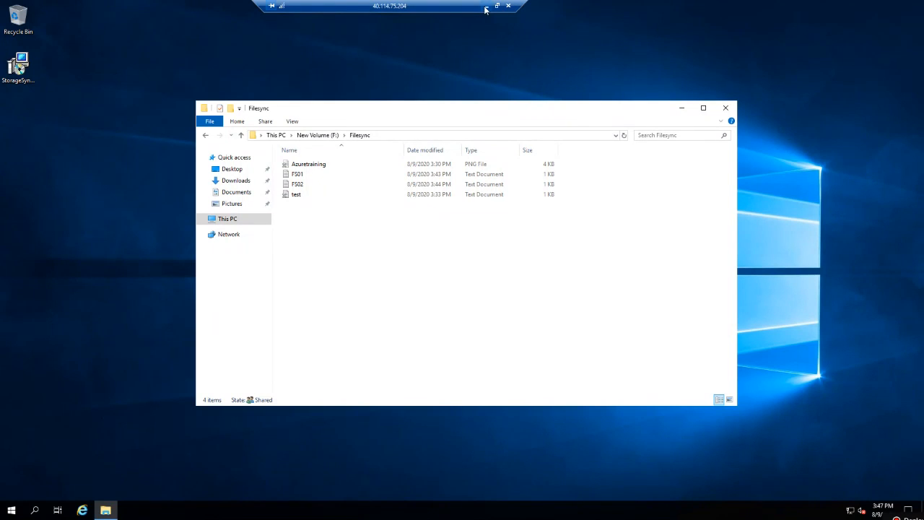
{"action": "left_click", "coordinate": [486, 6]}
{"action": "key", "text": "alt+Tab"}
{"action": "key", "text": "alt+Tab"}
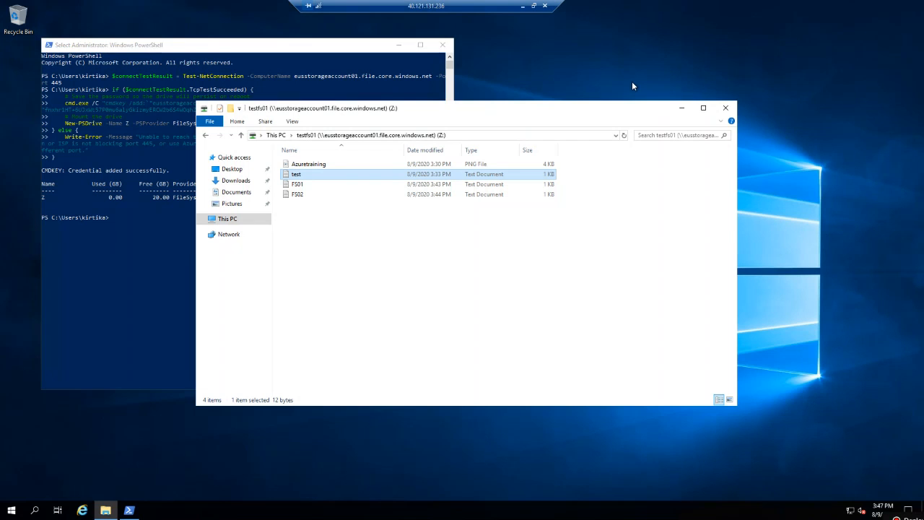
{"action": "left_click", "coordinate": [522, 7]}
{"action": "key", "text": "alt+Tab"}
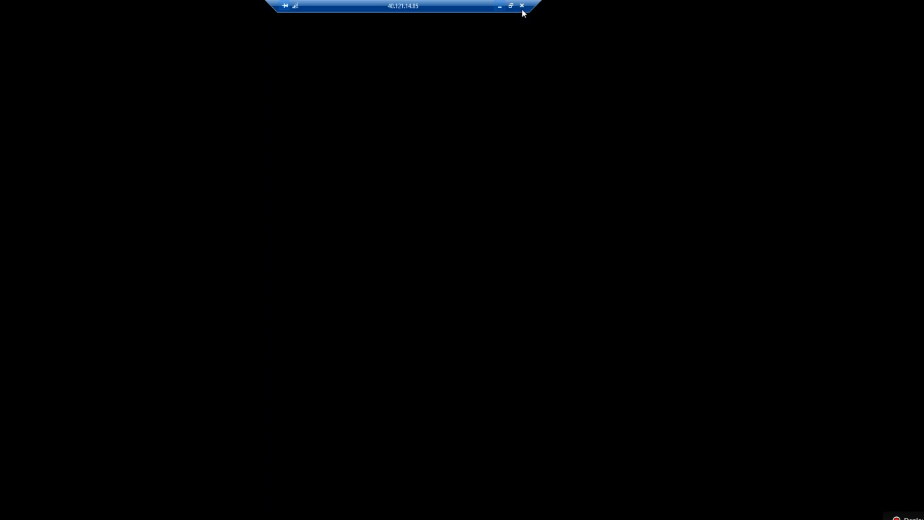
{"action": "left_click", "coordinate": [500, 6]}
{"action": "key", "text": "alt+Tab"}
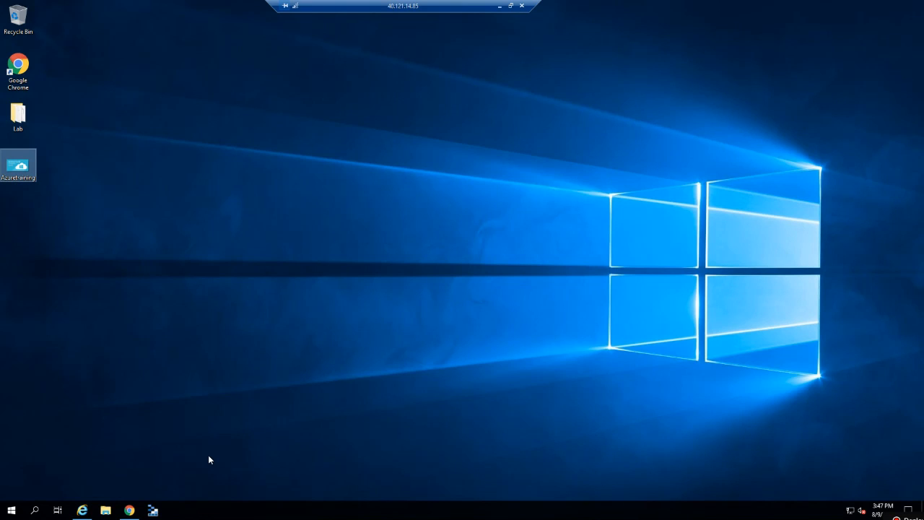
{"action": "left_click", "coordinate": [153, 511]}
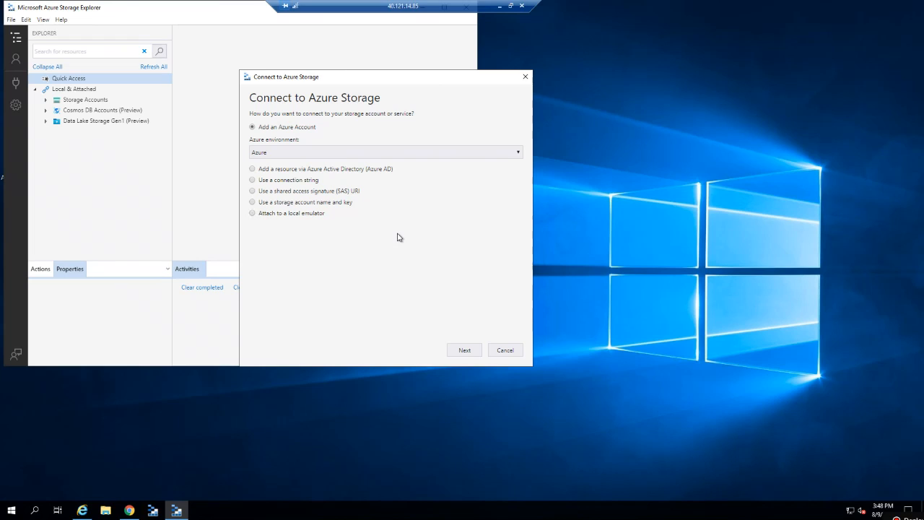
Cancel the Azure account sign-in and reopen the Connect to Azure Storage dialog.
{"action": "left_click", "coordinate": [462, 354]}
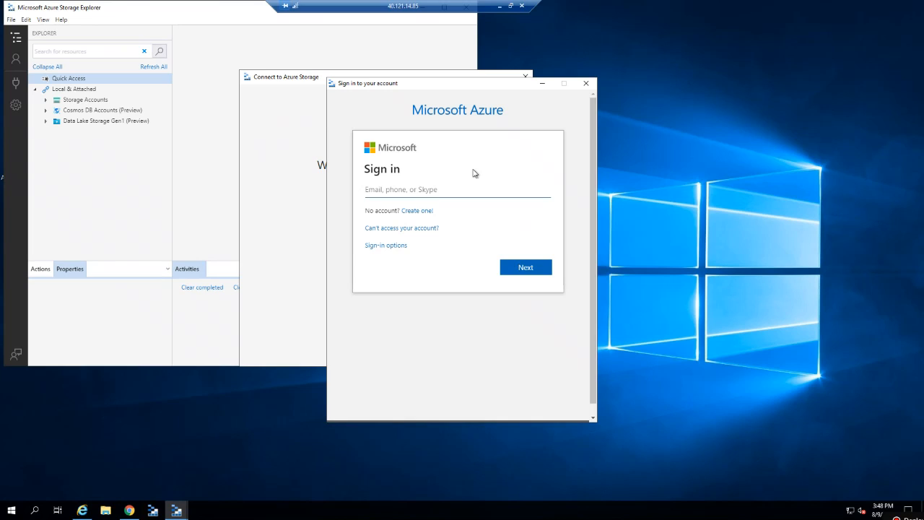
{"action": "left_click", "coordinate": [586, 85]}
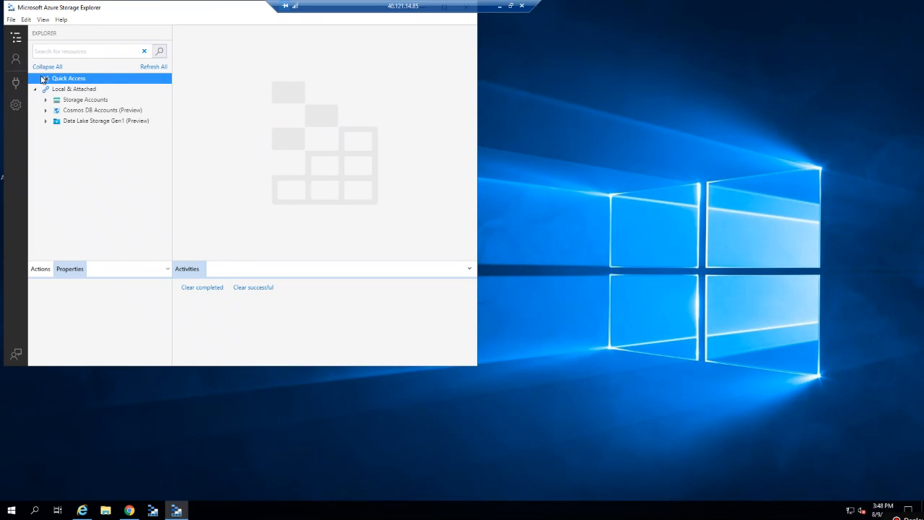
{"action": "left_click", "coordinate": [16, 82]}
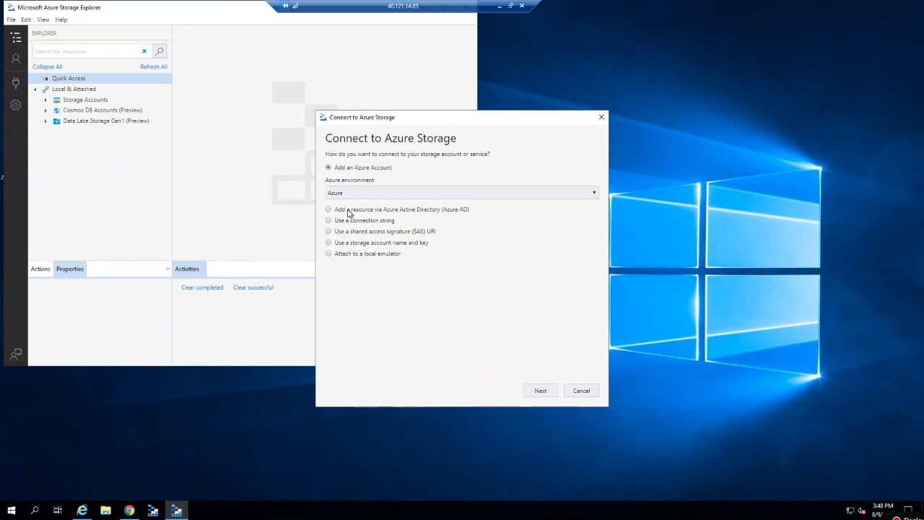
Select 'Add a resource via Azure Active Directory (Azure AD)' in Connect to Azure Storage.
{"action": "left_click", "coordinate": [349, 210]}
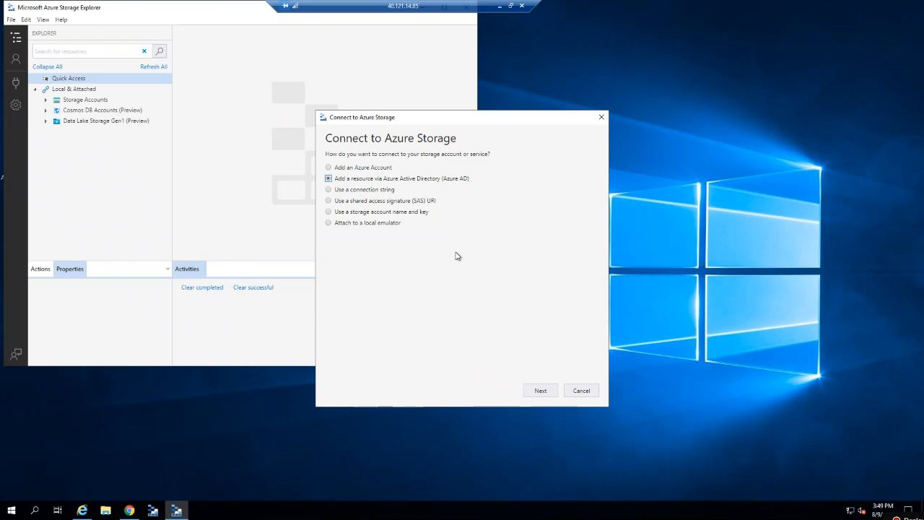
Choose 'Use a connection string', then disconnect the 40.114.75.204 file-sync server session.
{"action": "left_click", "coordinate": [342, 191]}
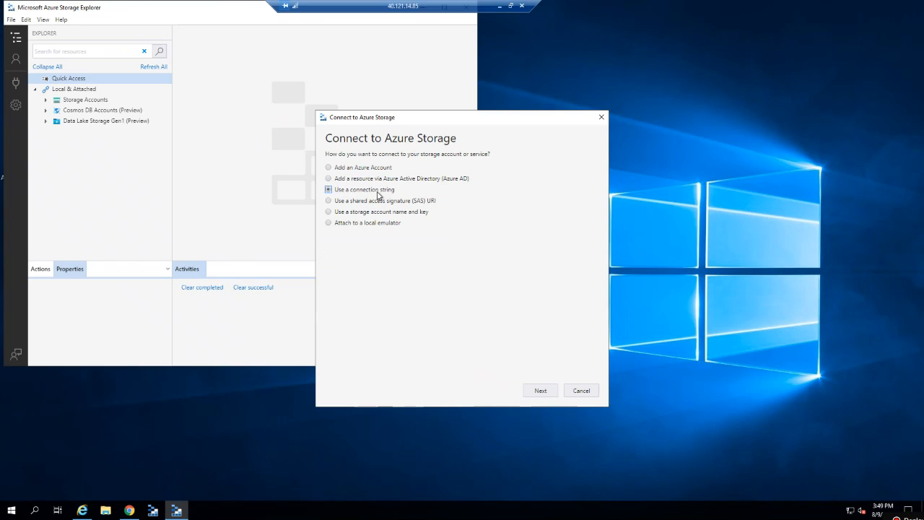
{"action": "left_click", "coordinate": [501, 6]}
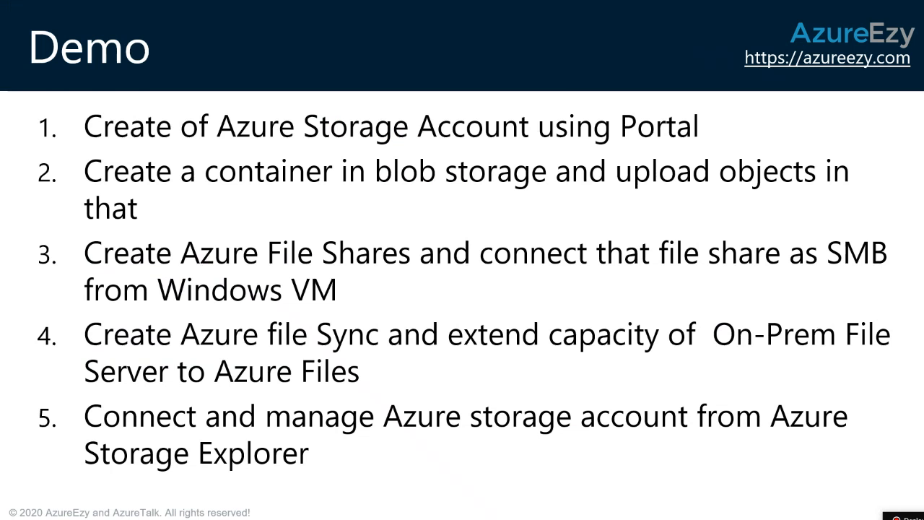
{"action": "key", "text": "alt+Tab"}
{"action": "key", "text": "alt+Tab"}
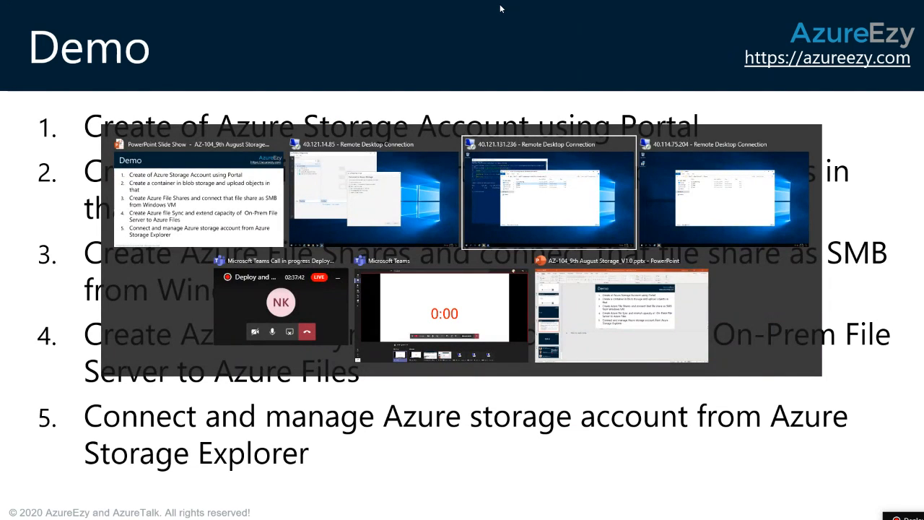
{"action": "key", "text": "alt+Tab"}
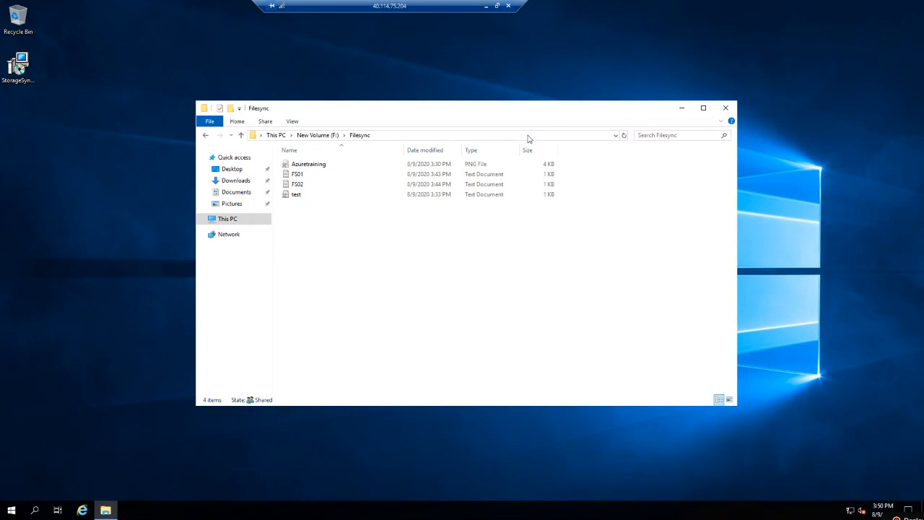
{"action": "left_click", "coordinate": [492, 276]}
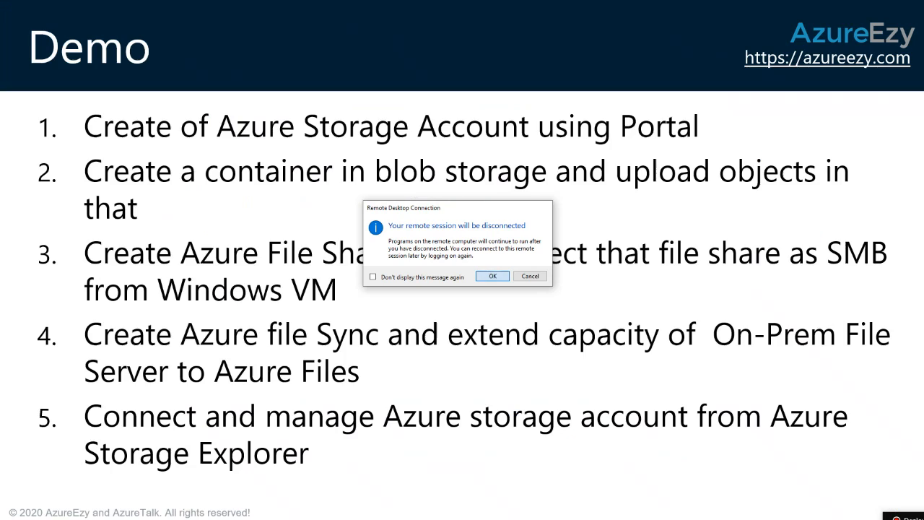
Return to the 40.121.14.85 session and bring the Azure portal forward.
{"action": "key", "text": "alt+Tab"}
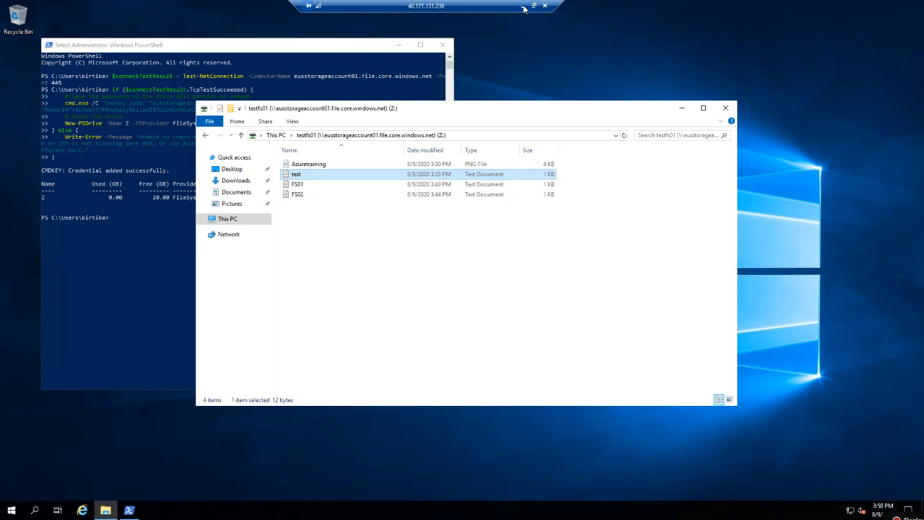
{"action": "left_click", "coordinate": [524, 8]}
{"action": "key", "text": "alt+Tab"}
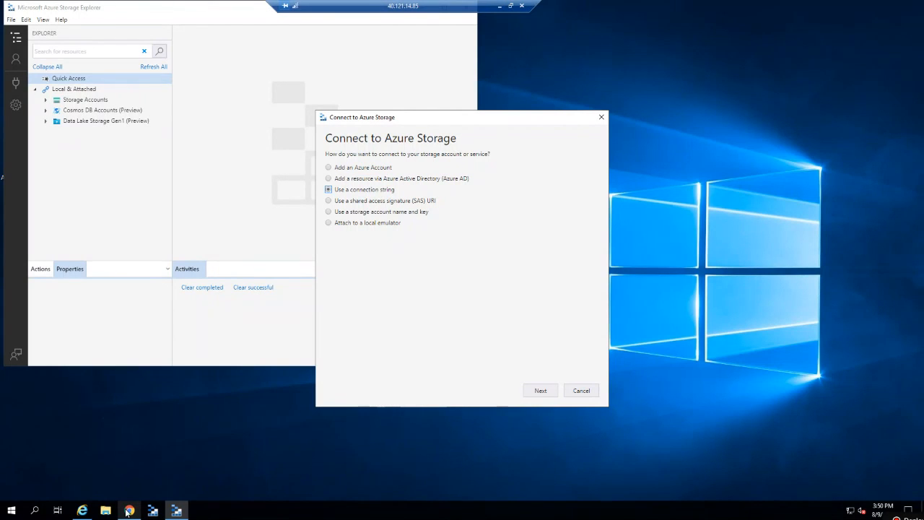
{"action": "left_click", "coordinate": [128, 512]}
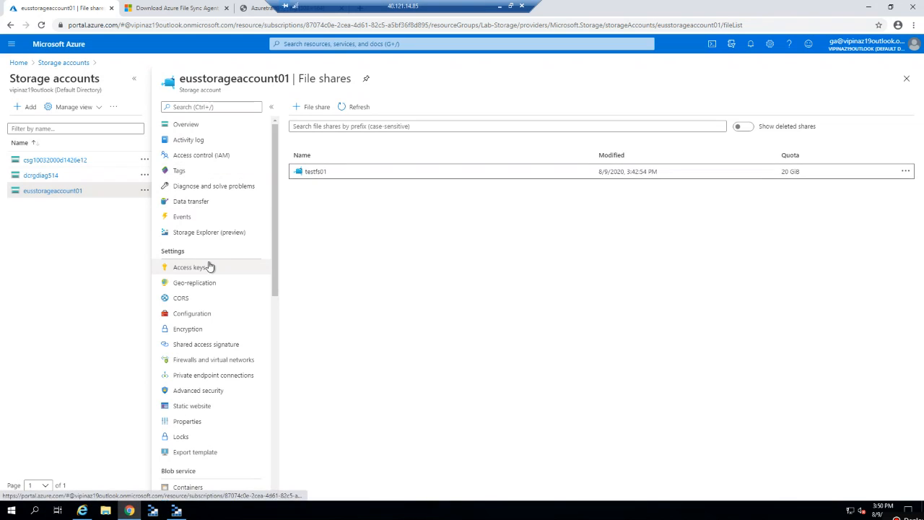
Copy eusstorageaccount01's key1 connection string from Access keys and go to the attach form.
{"action": "left_click", "coordinate": [211, 269]}
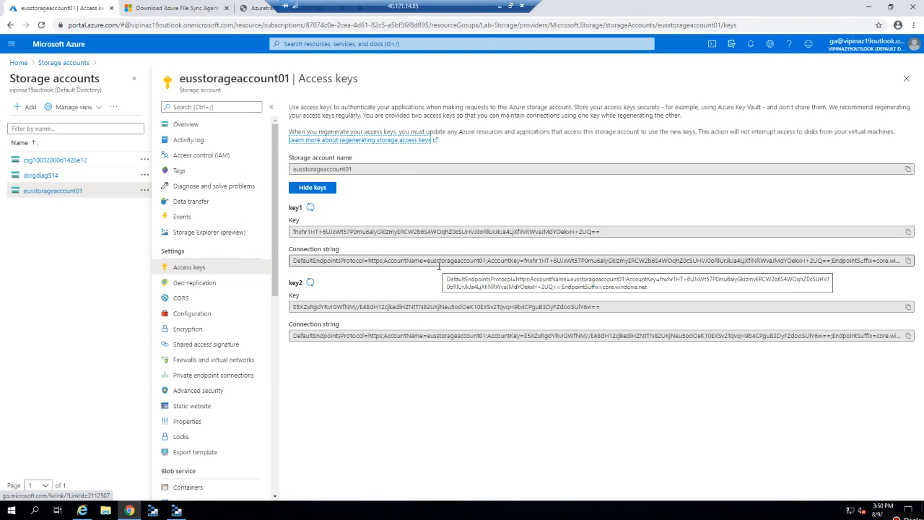
{"action": "left_click", "coordinate": [908, 261]}
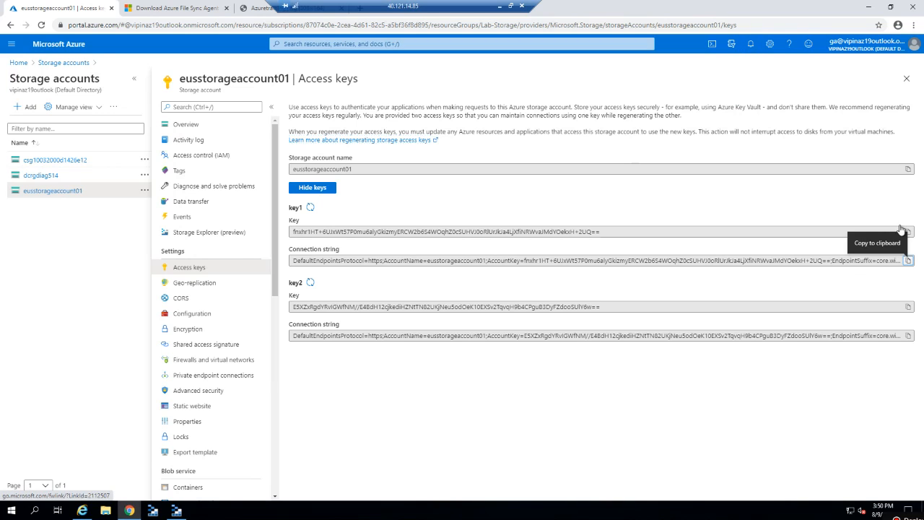
{"action": "left_click", "coordinate": [871, 7]}
{"action": "left_click", "coordinate": [541, 390]}
{"action": "left_click", "coordinate": [390, 208]}
Paste the connection string, name it eusstorageaccount01-CS, and connect.
{"action": "key", "text": "ctrl+v"}
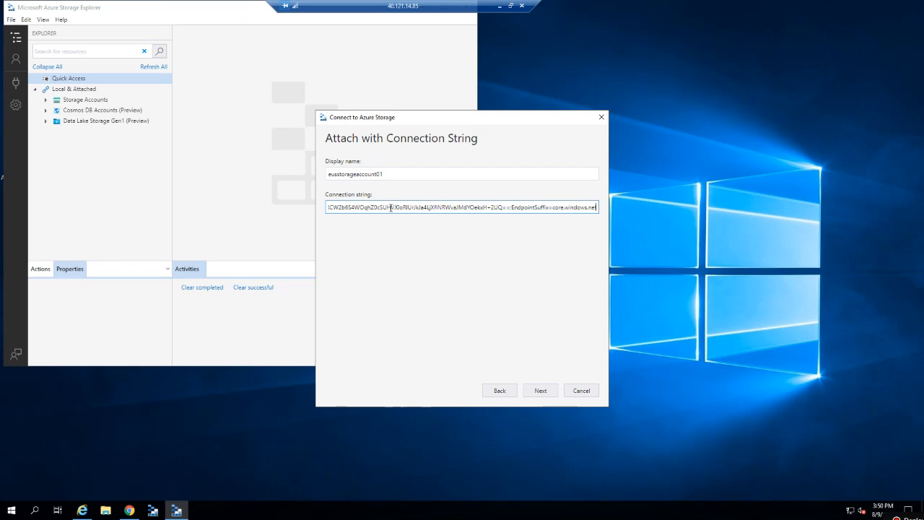
{"action": "left_click", "coordinate": [396, 174]}
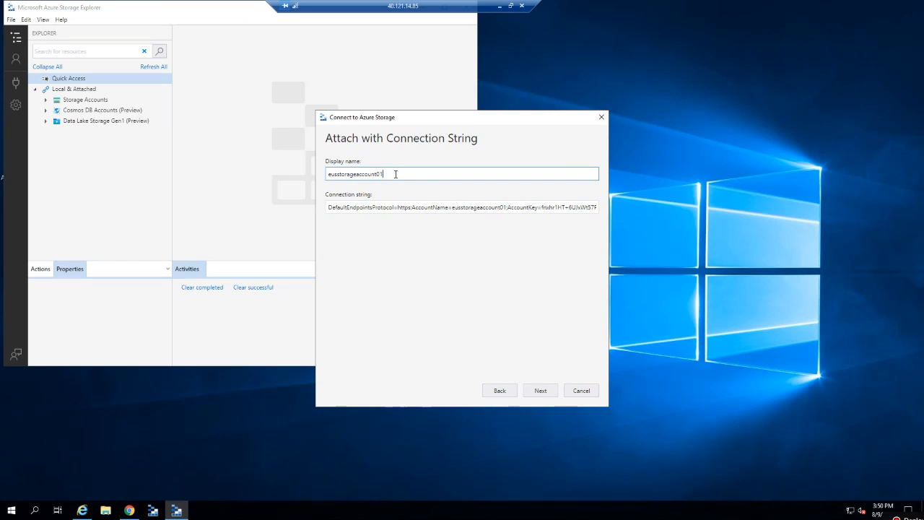
{"action": "type", "text": "-CS"}
{"action": "left_click", "coordinate": [543, 393]}
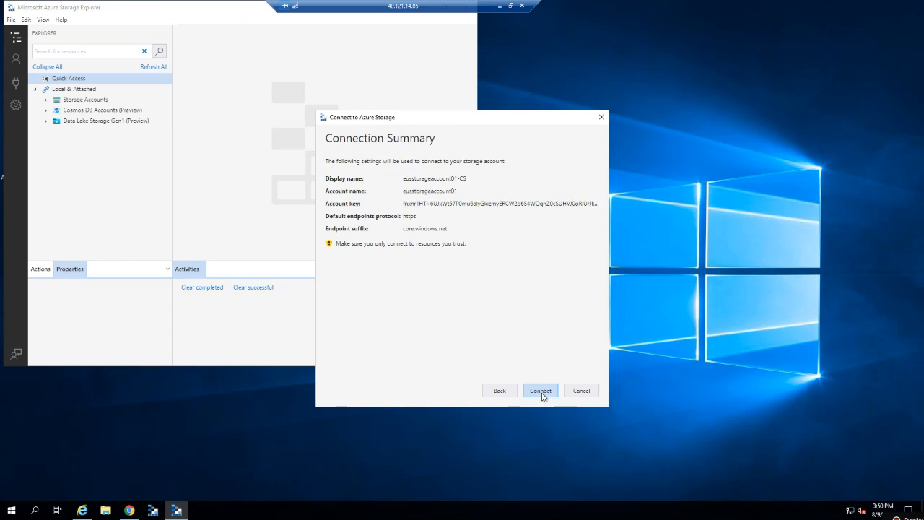
{"action": "left_click", "coordinate": [540, 391]}
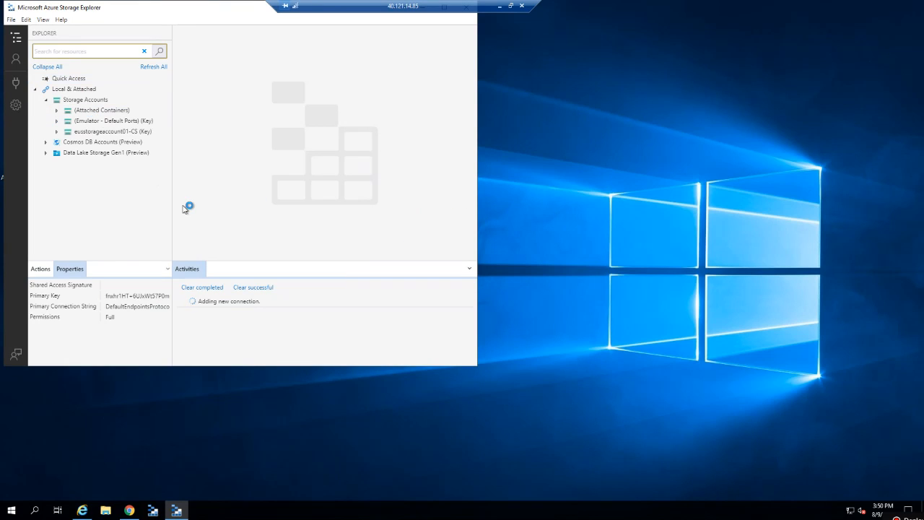
Browse eusstorageaccount01-CS's test-container blobs and testfs01 file share contents.
{"action": "left_click", "coordinate": [72, 152]}
{"action": "left_click", "coordinate": [130, 142]}
{"action": "left_click", "coordinate": [100, 133]}
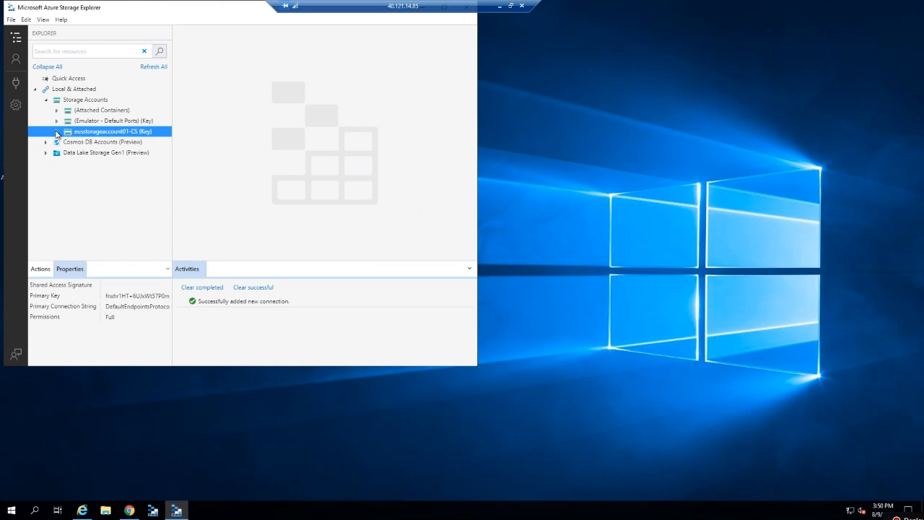
{"action": "left_click", "coordinate": [57, 132]}
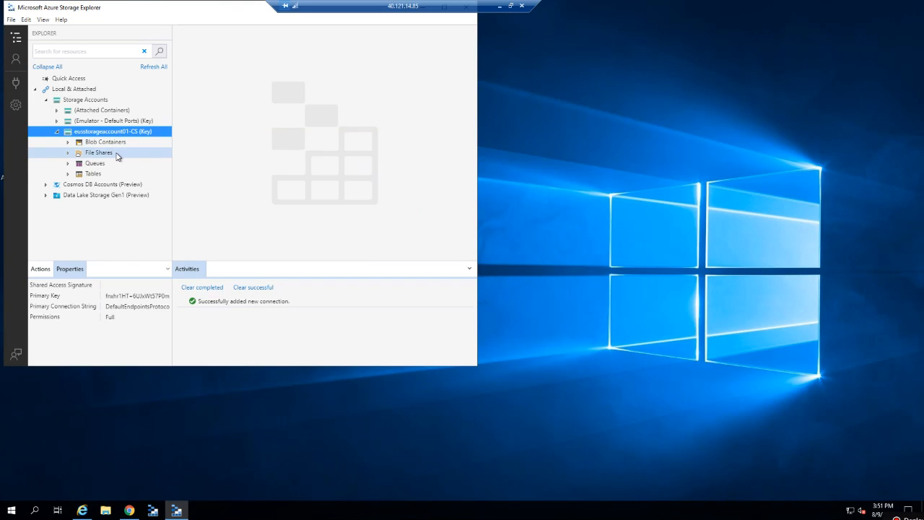
{"action": "left_click", "coordinate": [67, 143]}
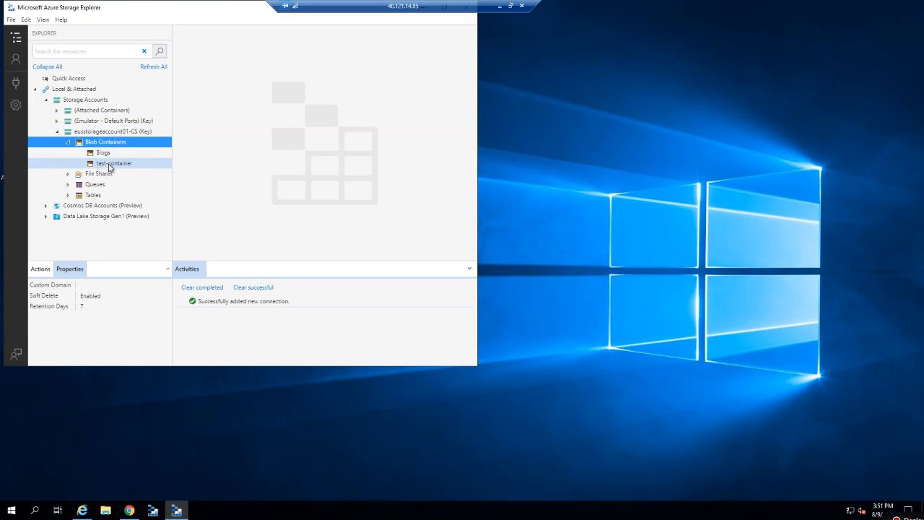
{"action": "left_click", "coordinate": [110, 164]}
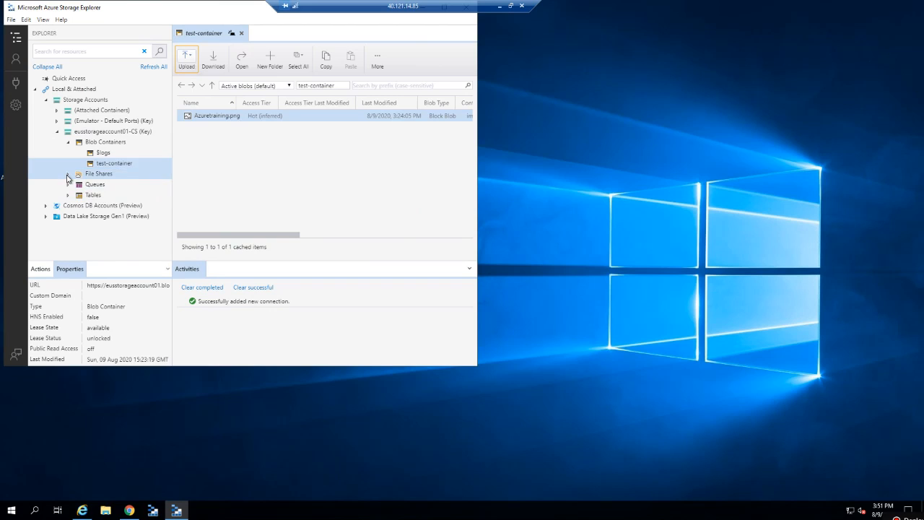
{"action": "left_click", "coordinate": [68, 178]}
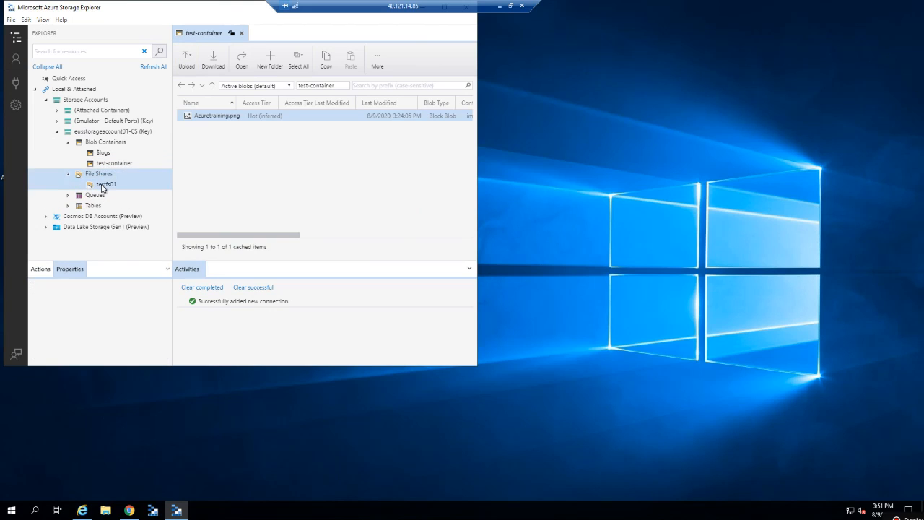
{"action": "left_click", "coordinate": [103, 185]}
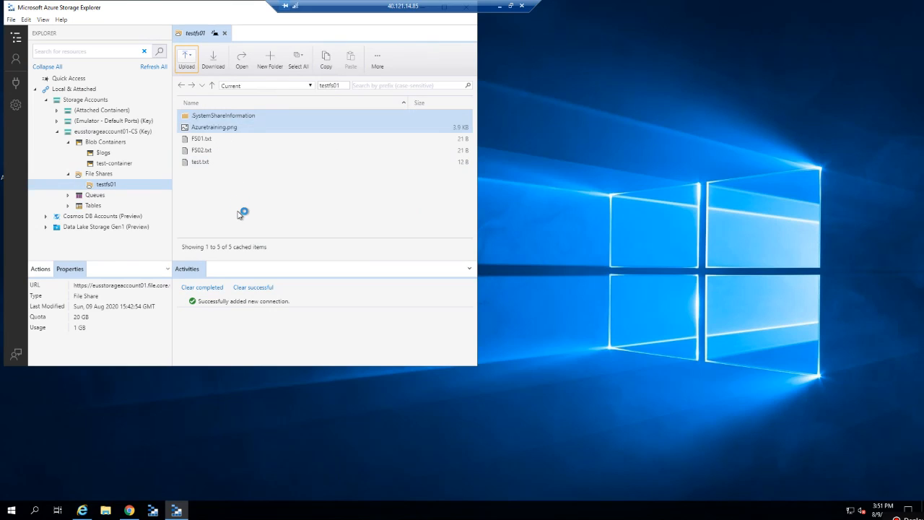
Start a new connection using 'Use a shared access signature (SAS) URI'.
{"action": "left_click", "coordinate": [15, 81]}
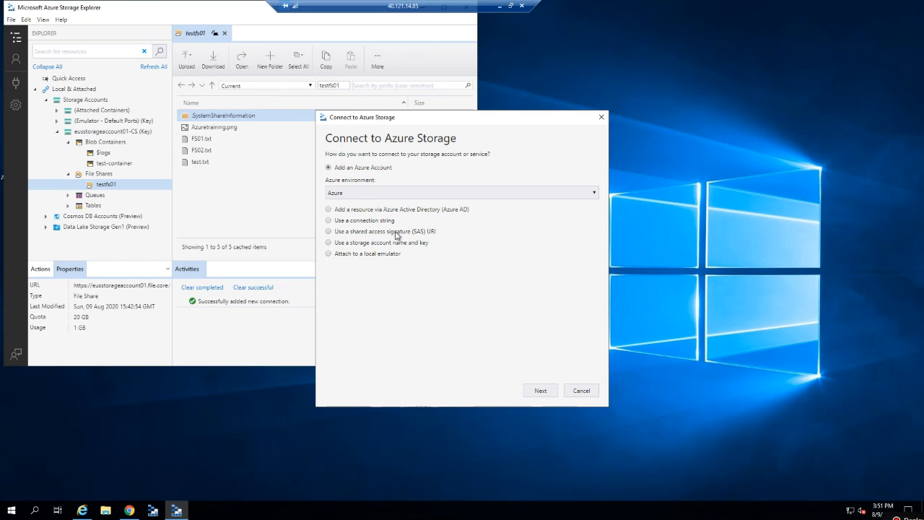
{"action": "left_click", "coordinate": [396, 234]}
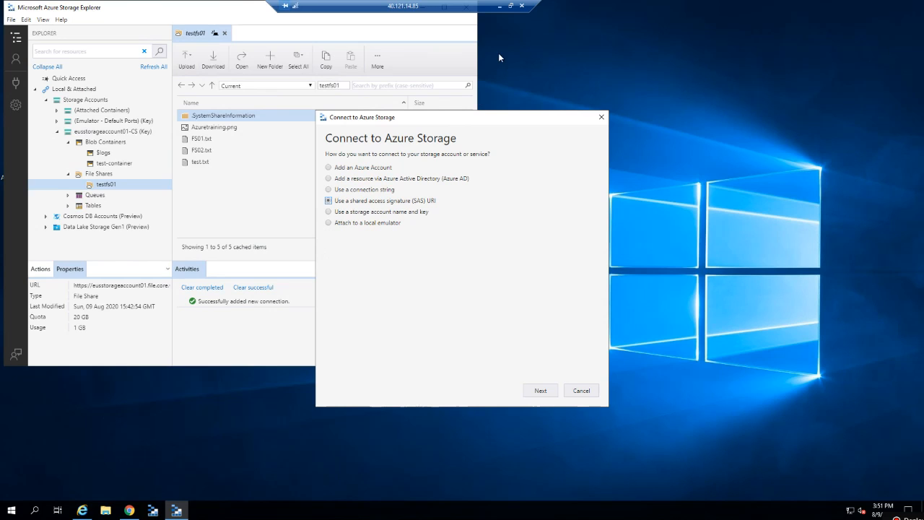
{"action": "left_click", "coordinate": [500, 10]}
{"action": "key", "text": "alt+Tab"}
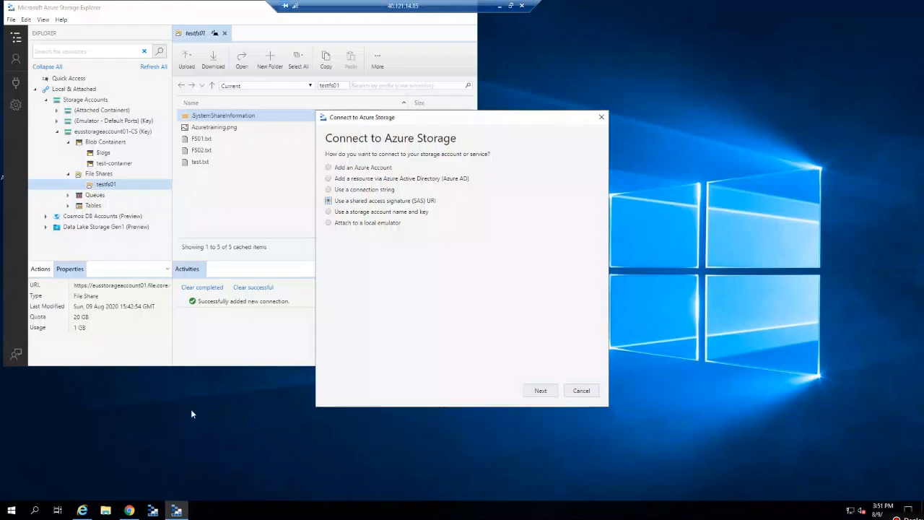
Bring the Azure portal's eusstorageaccount01 Access keys page back to the front.
{"action": "mouse_move", "coordinate": [128, 510]}
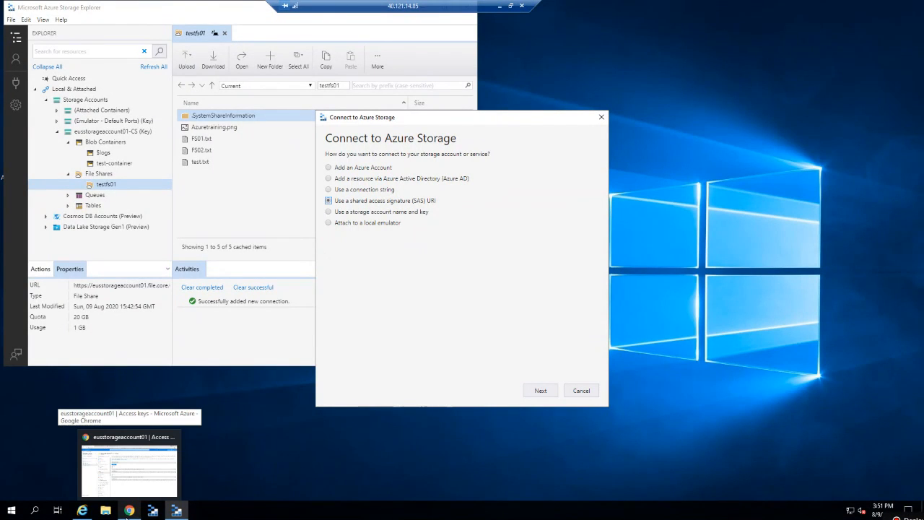
{"action": "left_click", "coordinate": [128, 473]}
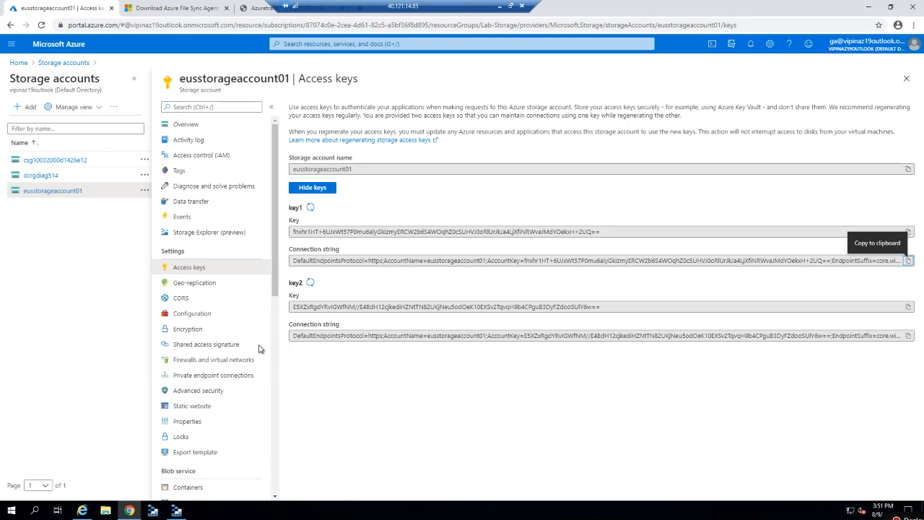
Restrict the account SAS to the Blob service with Service, Container and Object resource types.
{"action": "left_click", "coordinate": [219, 346]}
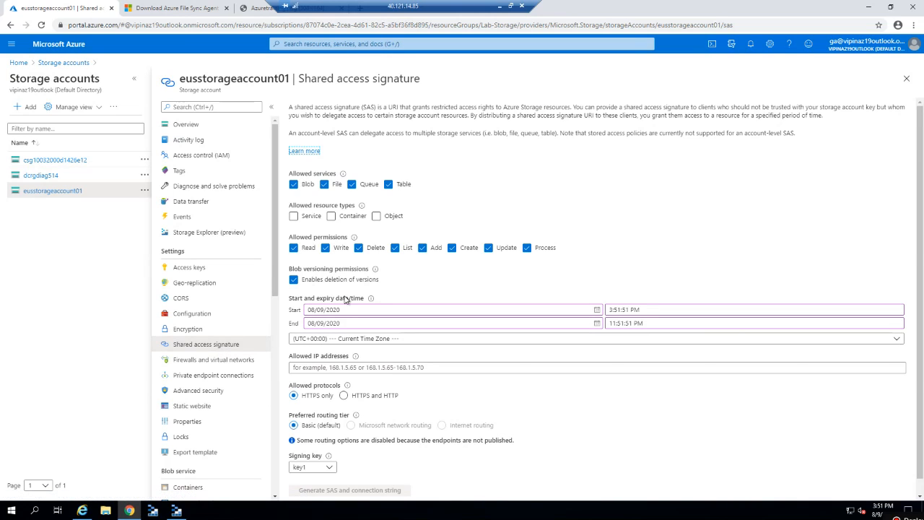
{"action": "left_click", "coordinate": [325, 184]}
{"action": "left_click", "coordinate": [352, 185]}
{"action": "left_click", "coordinate": [388, 185]}
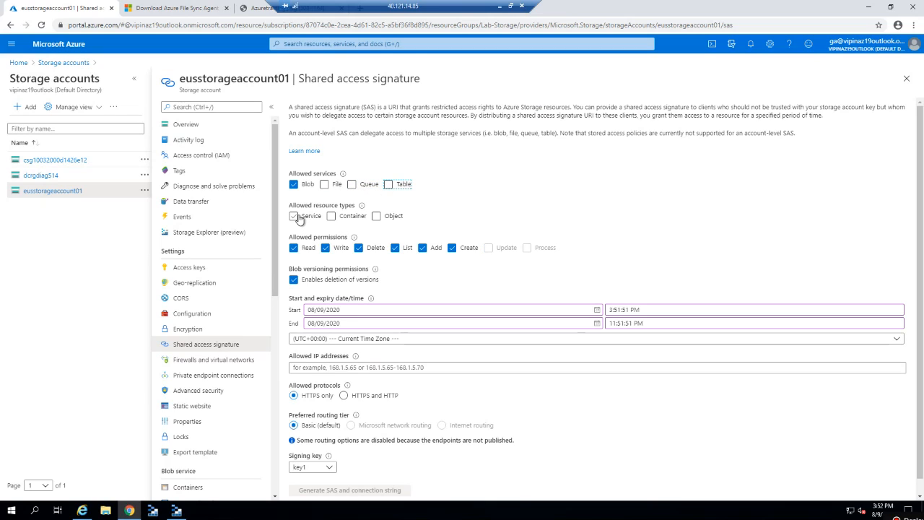
{"action": "left_click", "coordinate": [295, 216]}
{"action": "left_click", "coordinate": [334, 217]}
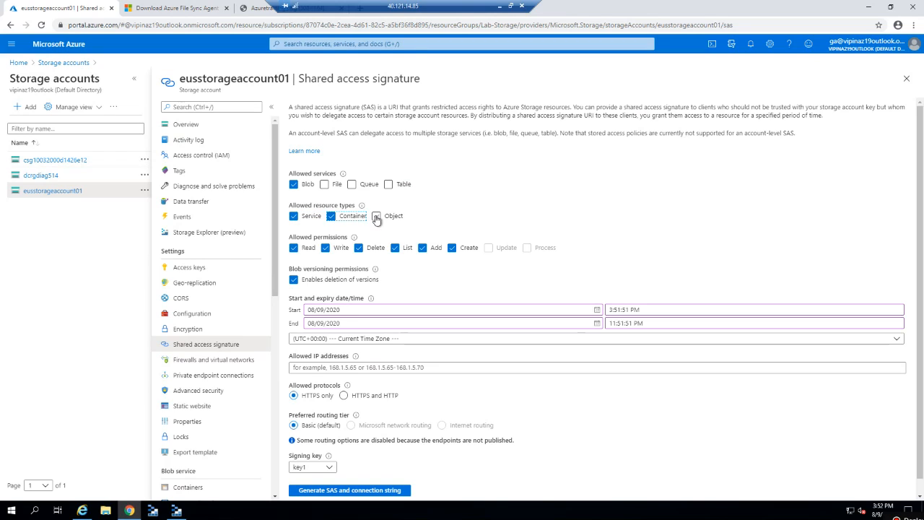
{"action": "left_click", "coordinate": [377, 217]}
Limit SAS permissions to Read and List, clearing Write, Delete, Add, Create and version deletion.
{"action": "left_click", "coordinate": [328, 249]}
{"action": "left_click", "coordinate": [359, 249]}
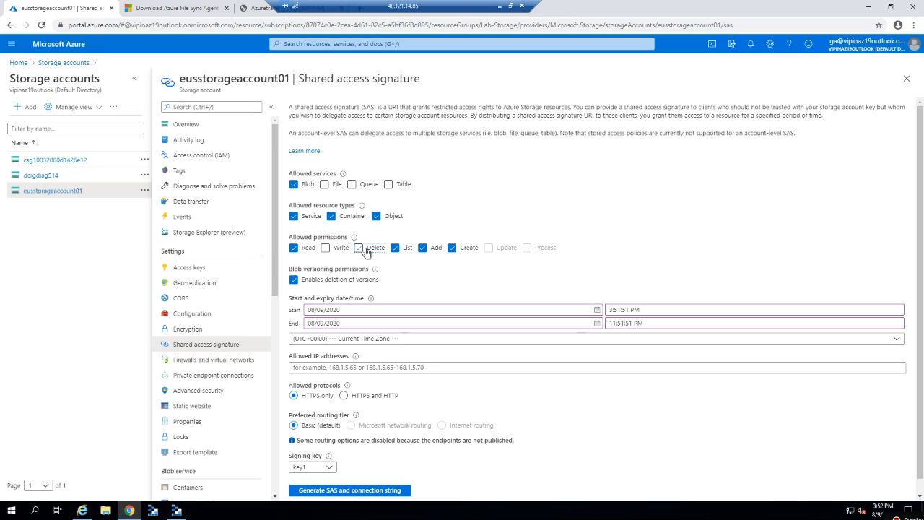
{"action": "left_click", "coordinate": [422, 248]}
{"action": "left_click", "coordinate": [452, 249]}
{"action": "left_click", "coordinate": [294, 281]}
{"action": "left_click", "coordinate": [293, 281]}
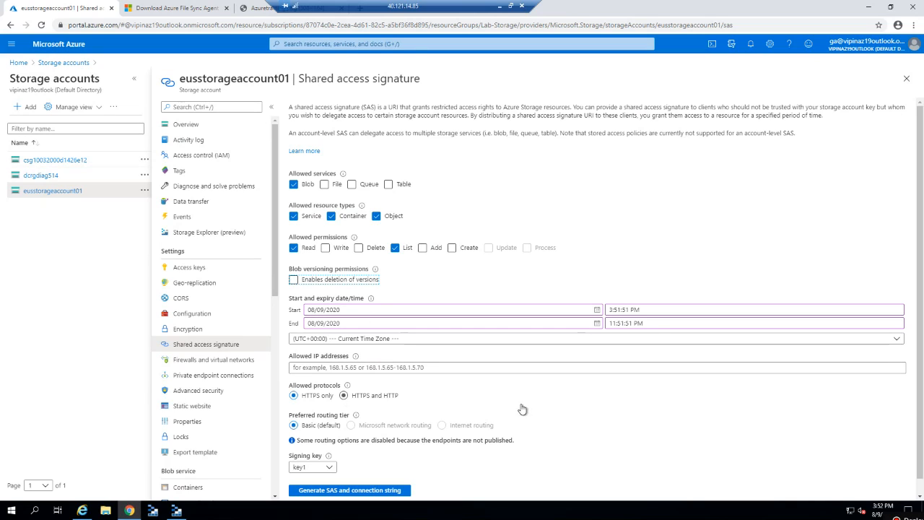
{"action": "left_click_drag", "start_coordinate": [921, 374], "coordinate": [923, 426]}
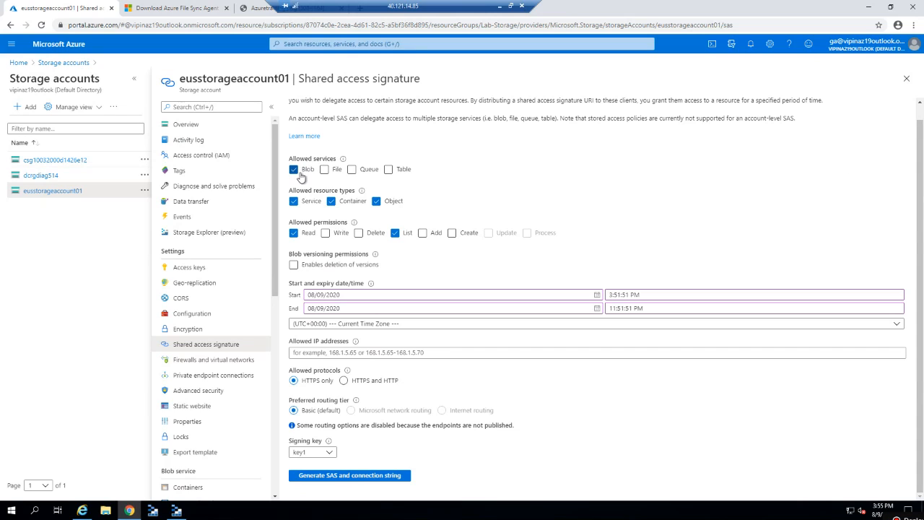
Generate the SAS for eusstorageaccount01, copy its Blob service SAS URL, and return to Storage Explorer.
{"action": "left_click", "coordinate": [329, 476]}
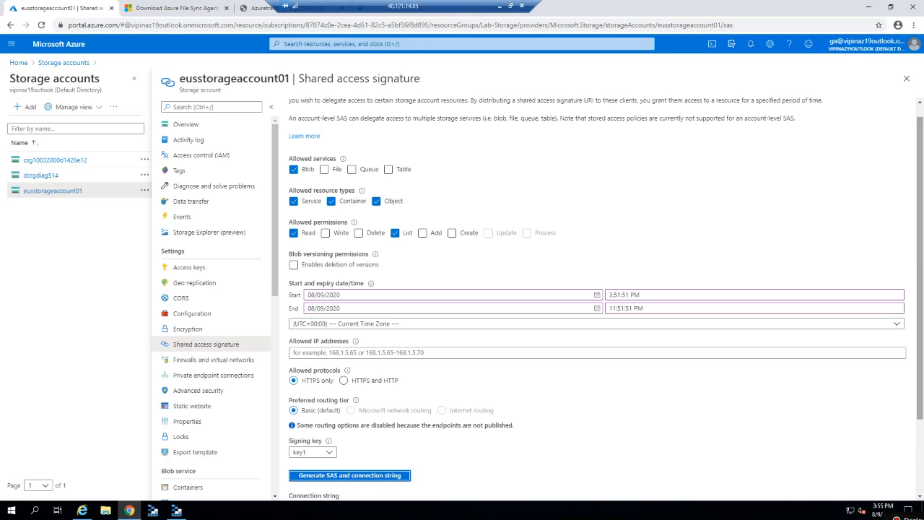
{"action": "left_click_drag", "start_coordinate": [920, 402], "coordinate": [921, 475]}
{"action": "left_click", "coordinate": [440, 474]}
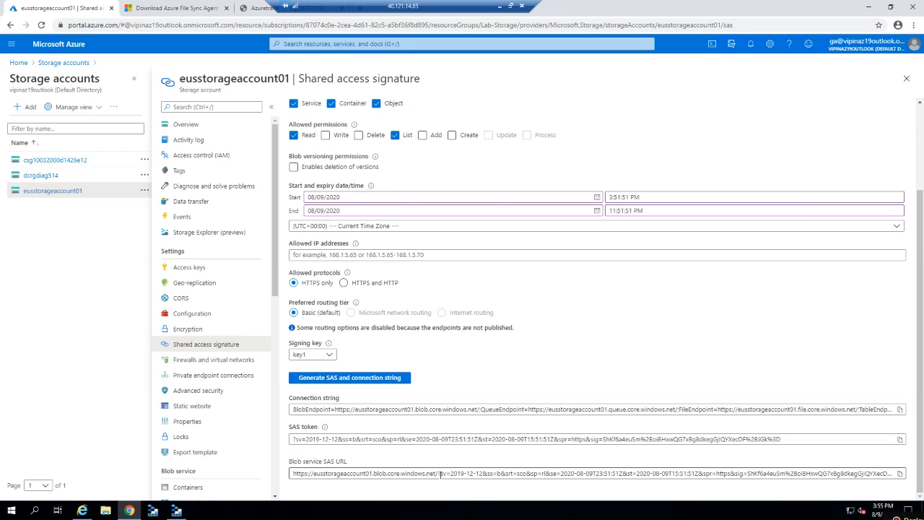
{"action": "left_click", "coordinate": [900, 473]}
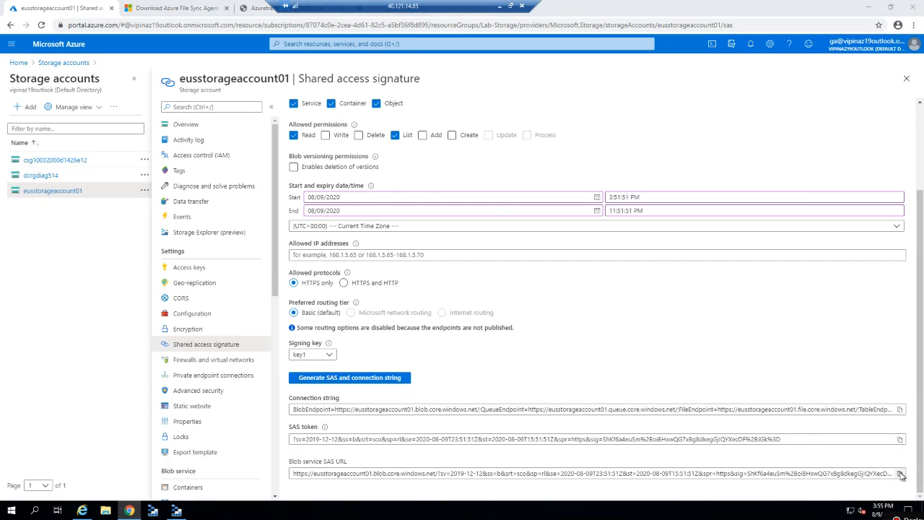
{"action": "key", "text": "alt+Tab"}
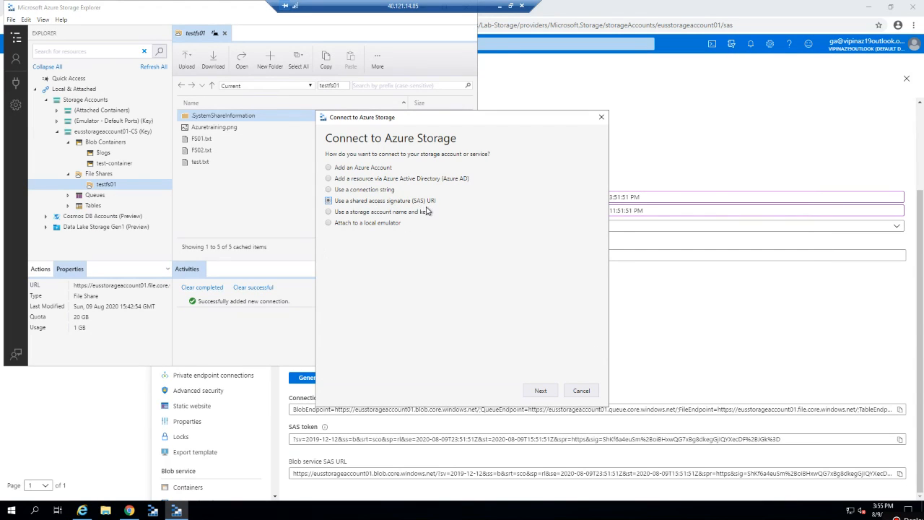
{"action": "left_click", "coordinate": [543, 393]}
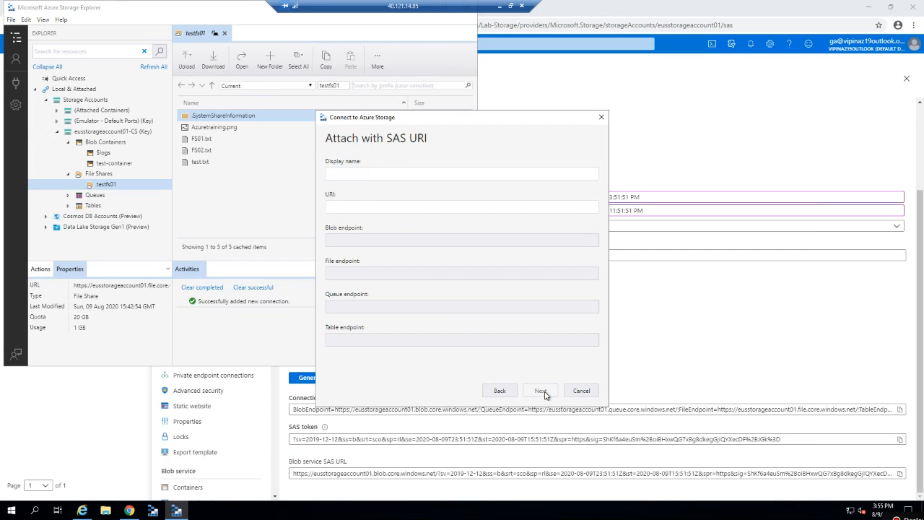
{"action": "left_click", "coordinate": [399, 208]}
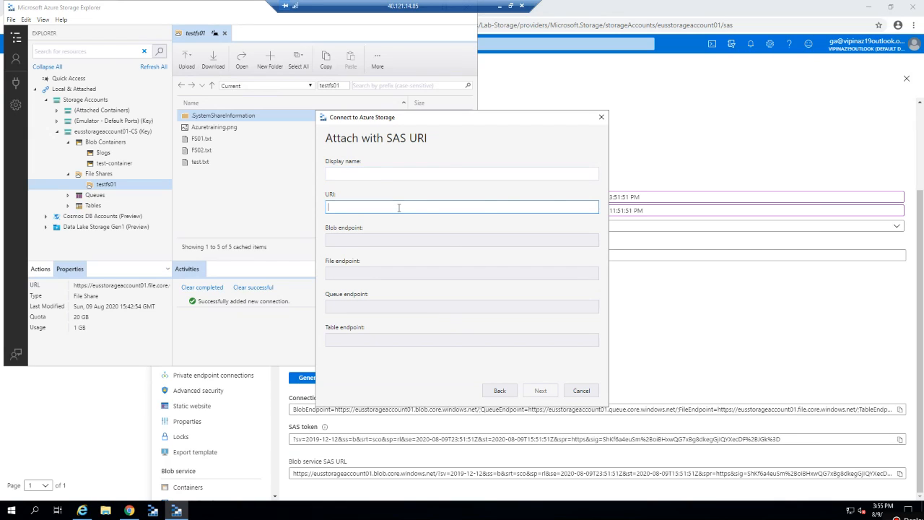
{"action": "key", "text": "ctrl+v"}
{"action": "left_click", "coordinate": [406, 175]}
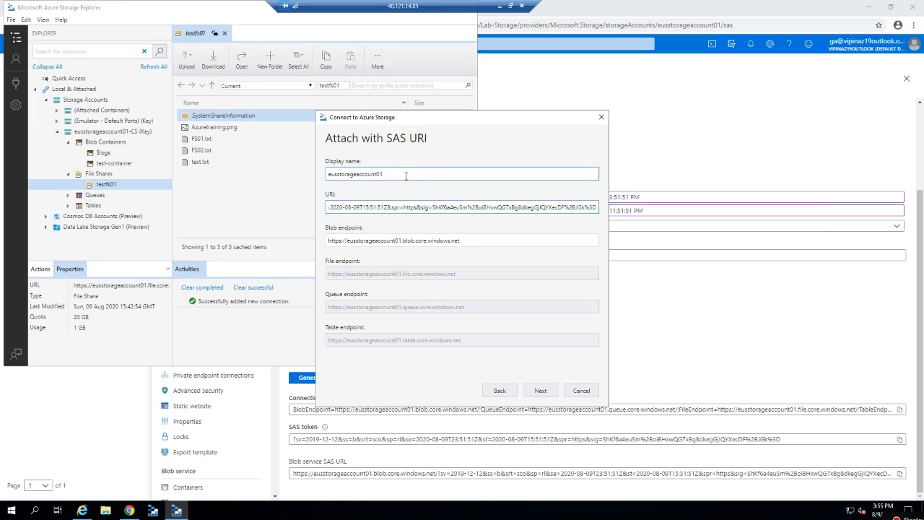
{"action": "type", "text": "-SAS"}
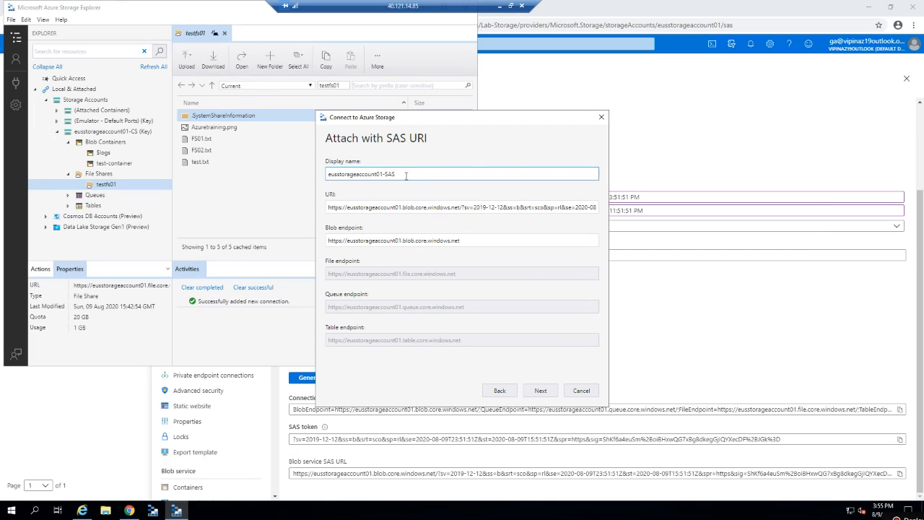
{"action": "left_click", "coordinate": [538, 391]}
{"action": "left_click", "coordinate": [538, 391]}
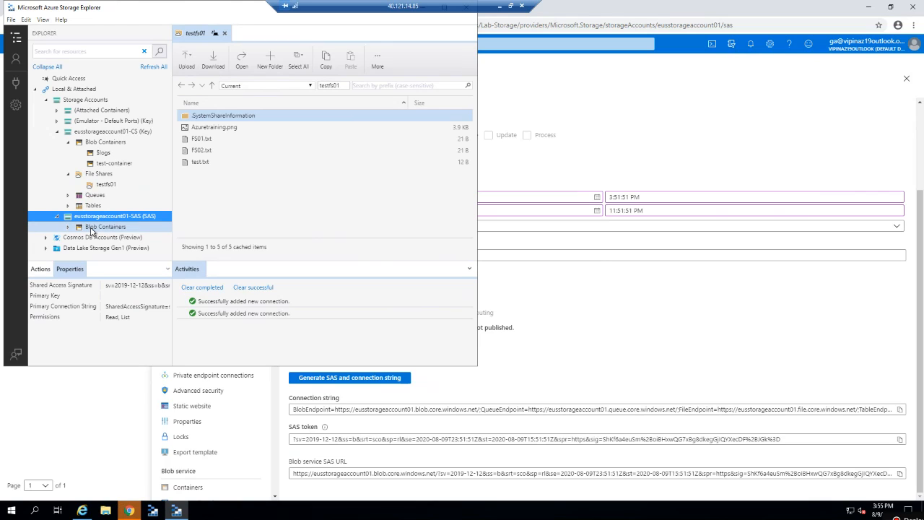
{"action": "left_click", "coordinate": [70, 229]}
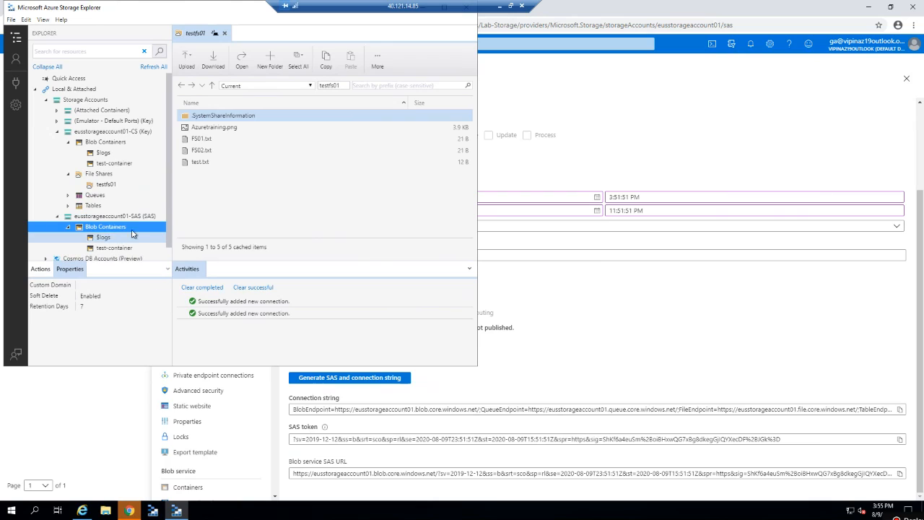
{"action": "left_click", "coordinate": [67, 227]}
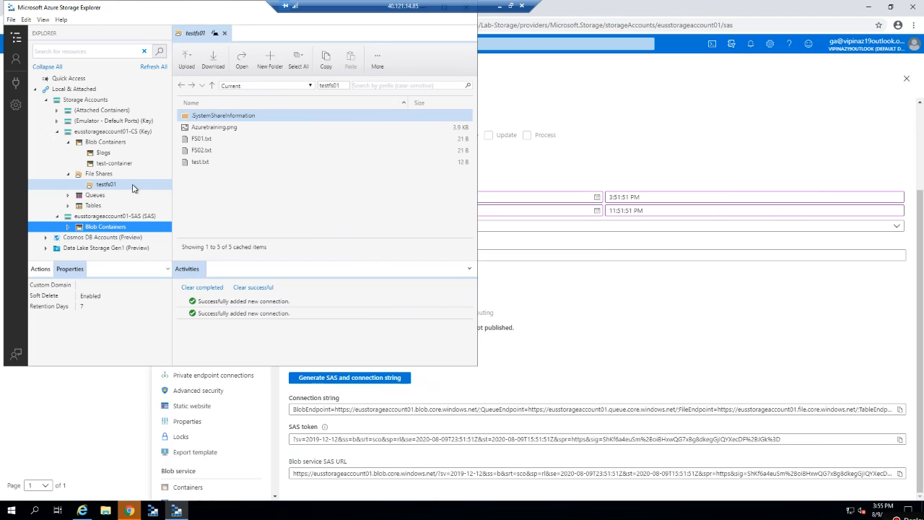
Start a name-and-key connection and paste the eusstorageaccount01 account name from the portal's Access keys.
{"action": "left_click", "coordinate": [19, 85]}
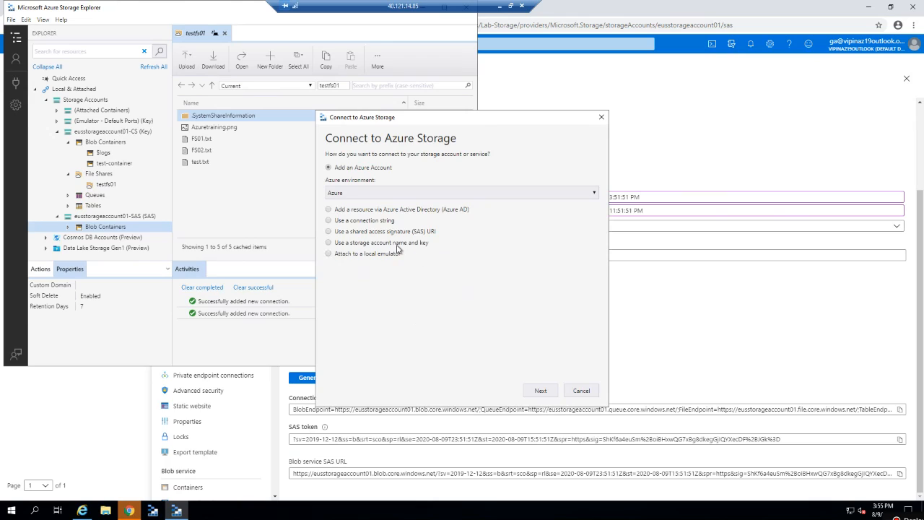
{"action": "left_click", "coordinate": [397, 246]}
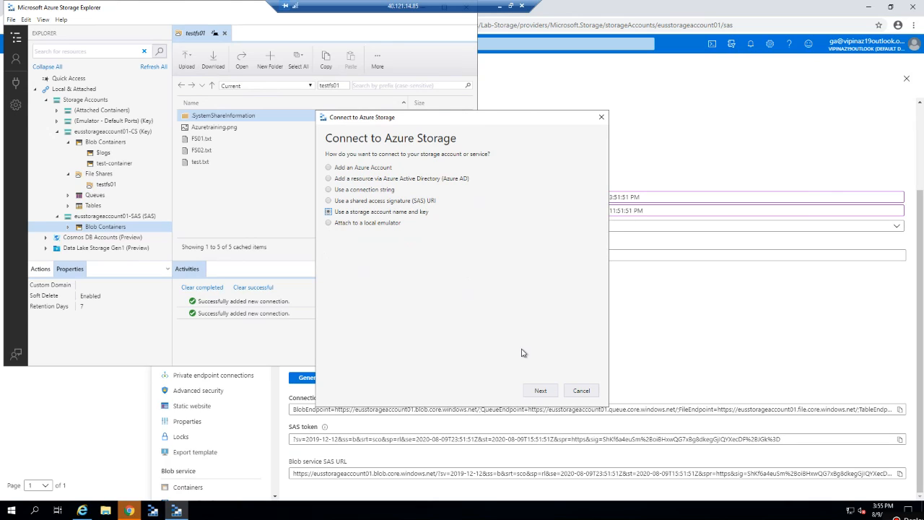
{"action": "left_click", "coordinate": [544, 391]}
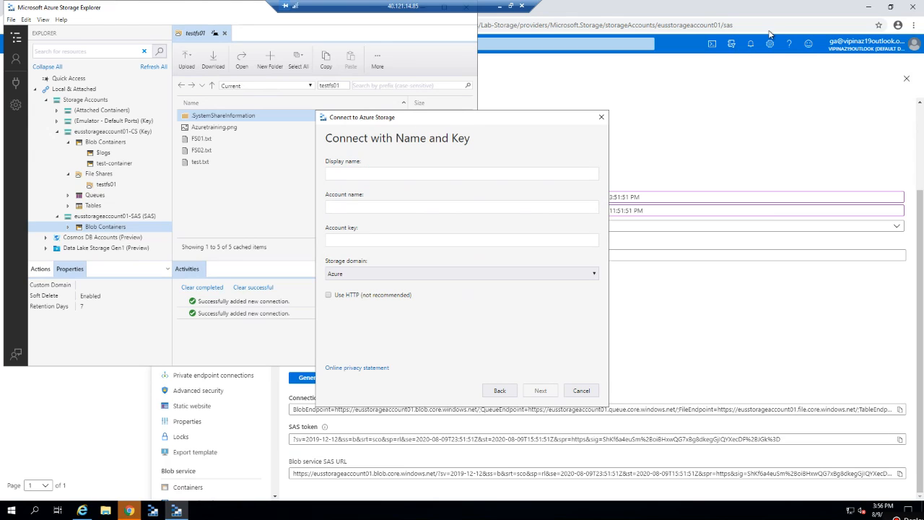
{"action": "left_click", "coordinate": [708, 146]}
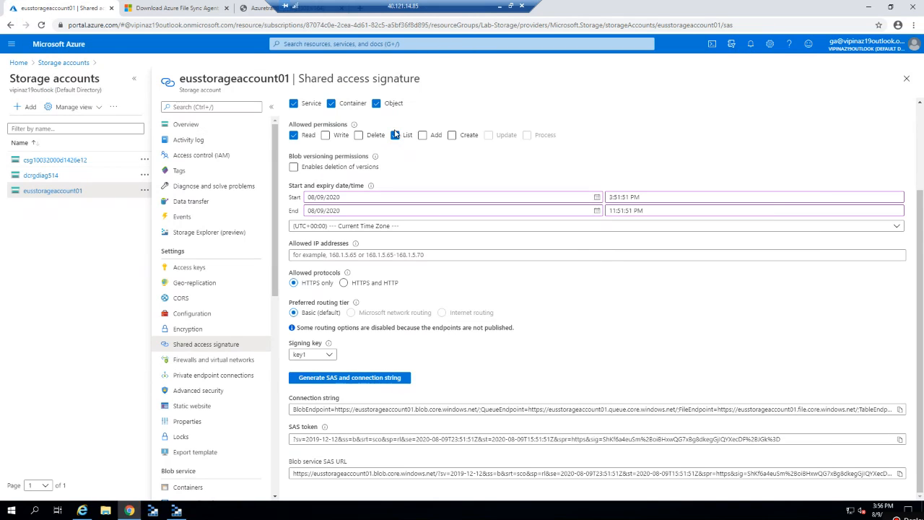
{"action": "left_click", "coordinate": [216, 271]}
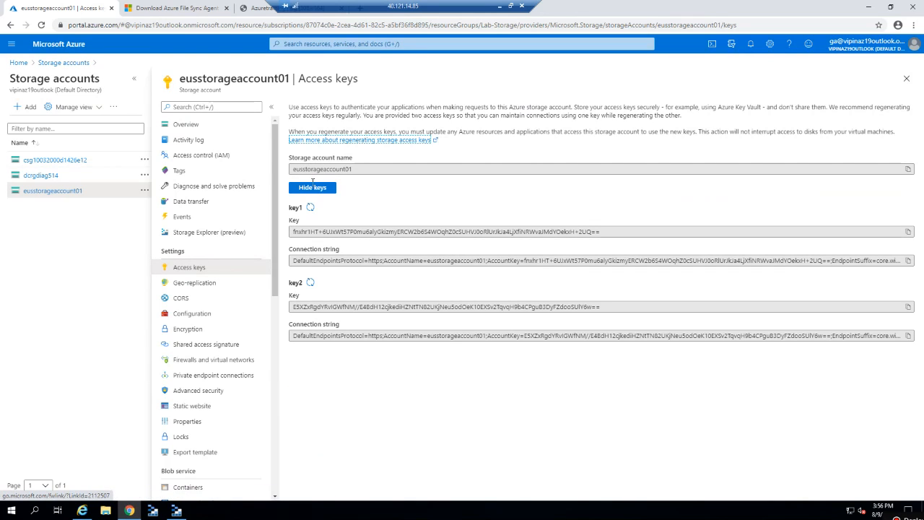
{"action": "left_click", "coordinate": [908, 169]}
{"action": "key", "text": "alt+Tab"}
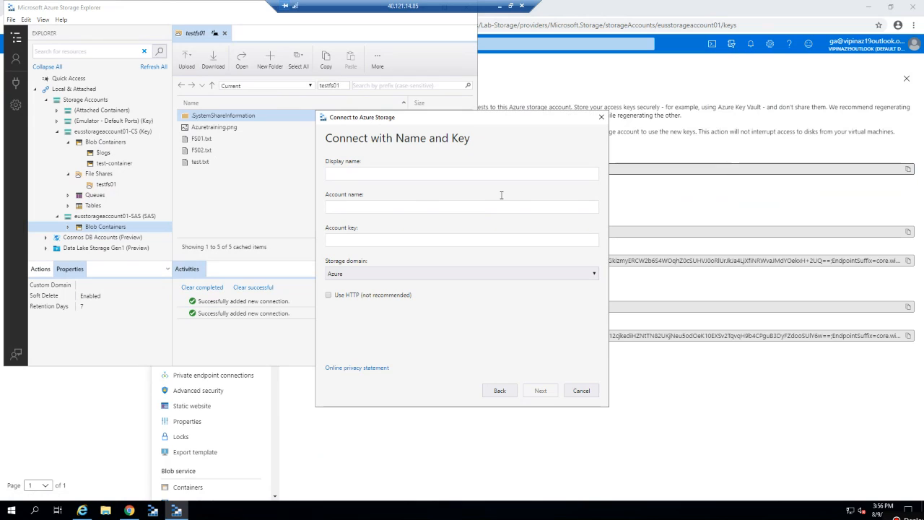
{"action": "left_click", "coordinate": [473, 207]}
{"action": "key", "text": "ctrl+v"}
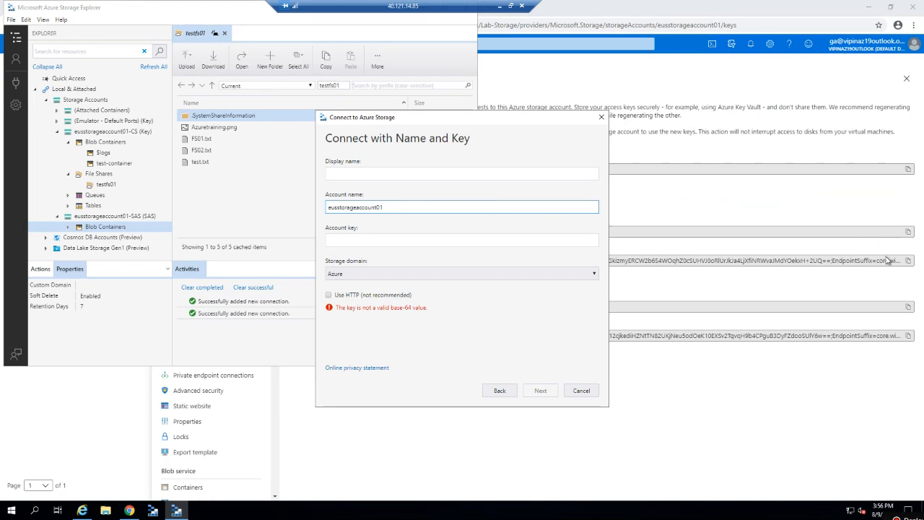
Copy key1 from the portal and paste it as the account key.
{"action": "left_click", "coordinate": [844, 207]}
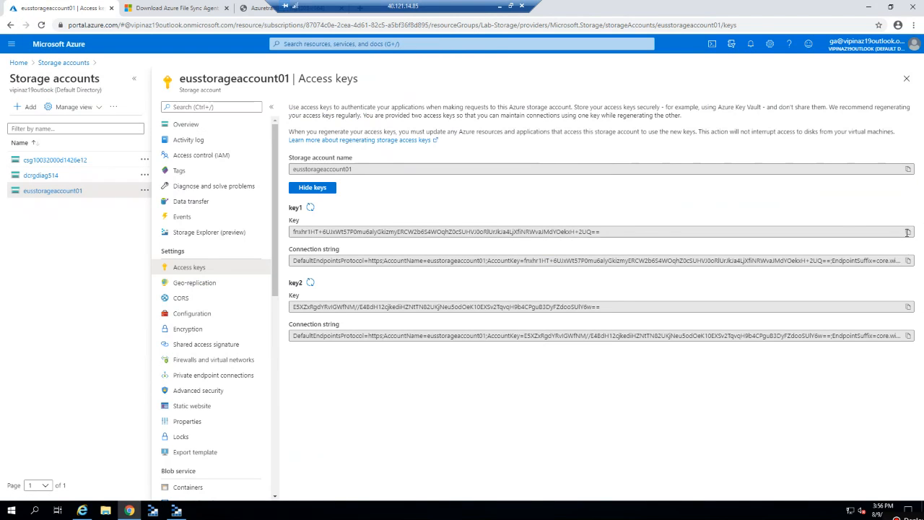
{"action": "left_click", "coordinate": [909, 232]}
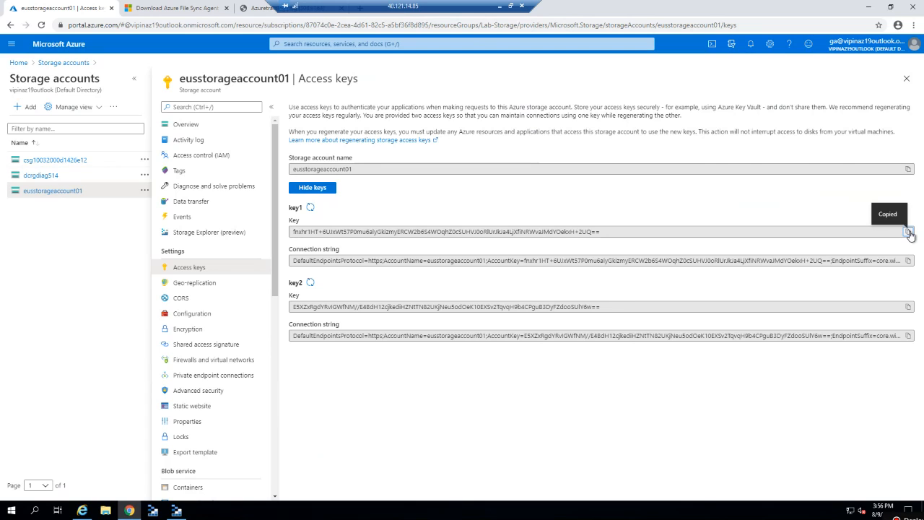
{"action": "key", "text": "alt+Tab"}
{"action": "left_click", "coordinate": [423, 241]}
{"action": "key", "text": "ctrl+v"}
Name the connection KeyAccount and create it after reviewing the summary.
{"action": "left_click", "coordinate": [374, 176]}
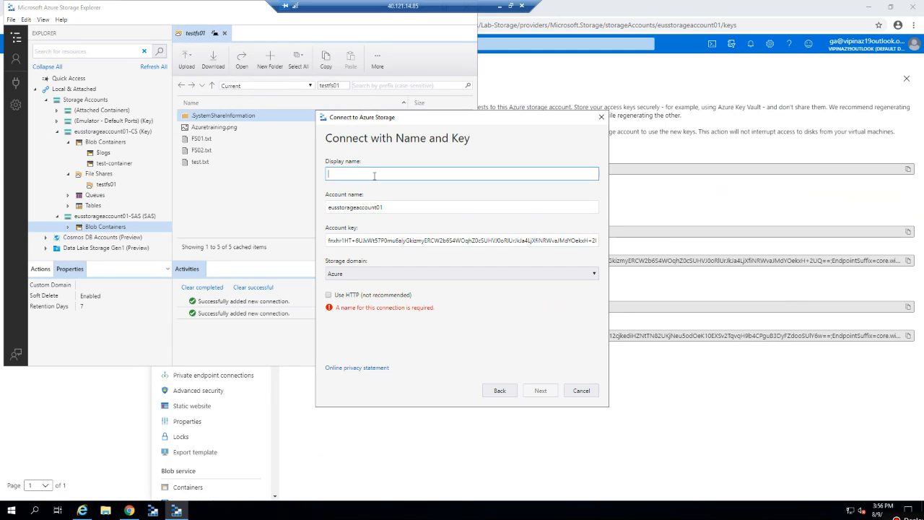
{"action": "type", "text": "KeyAccount"}
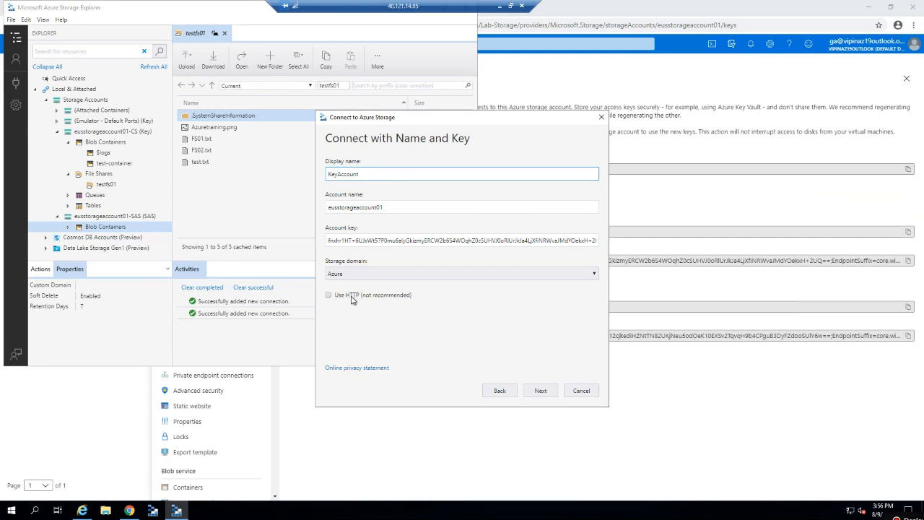
{"action": "left_click", "coordinate": [326, 297]}
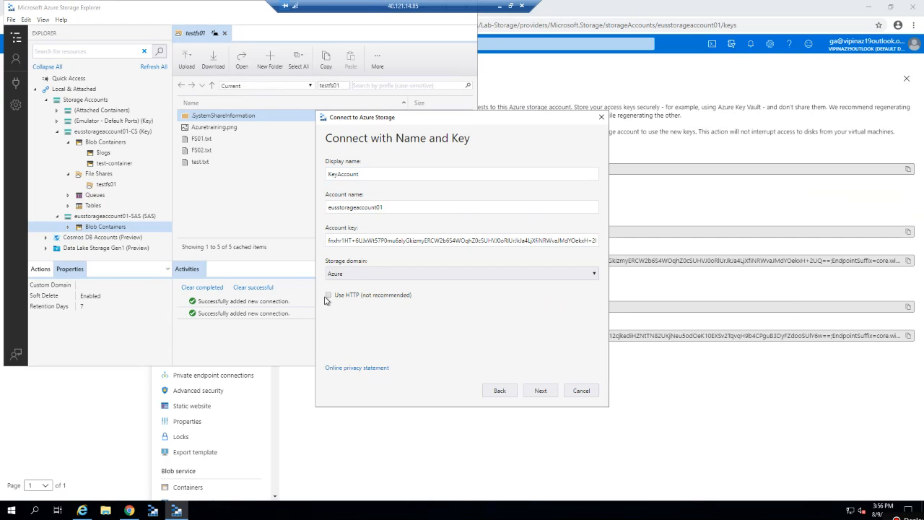
{"action": "left_click", "coordinate": [541, 390]}
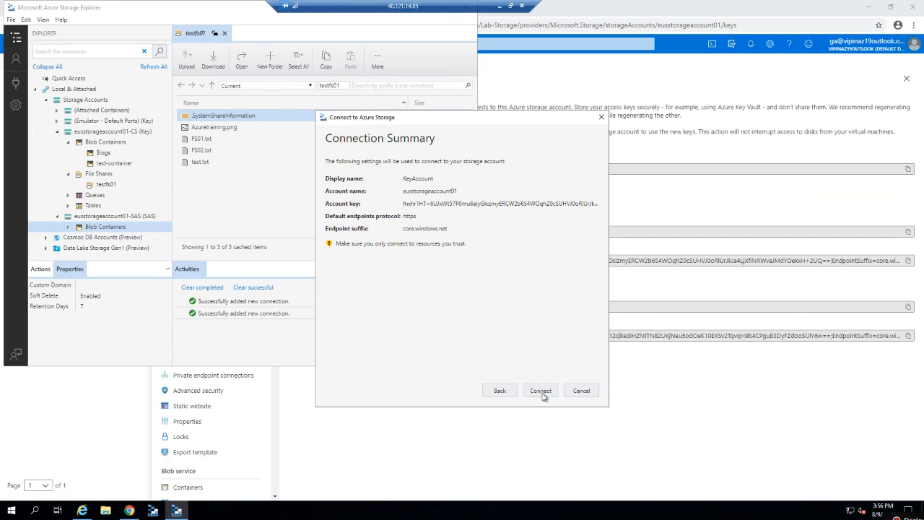
{"action": "left_click", "coordinate": [543, 392]}
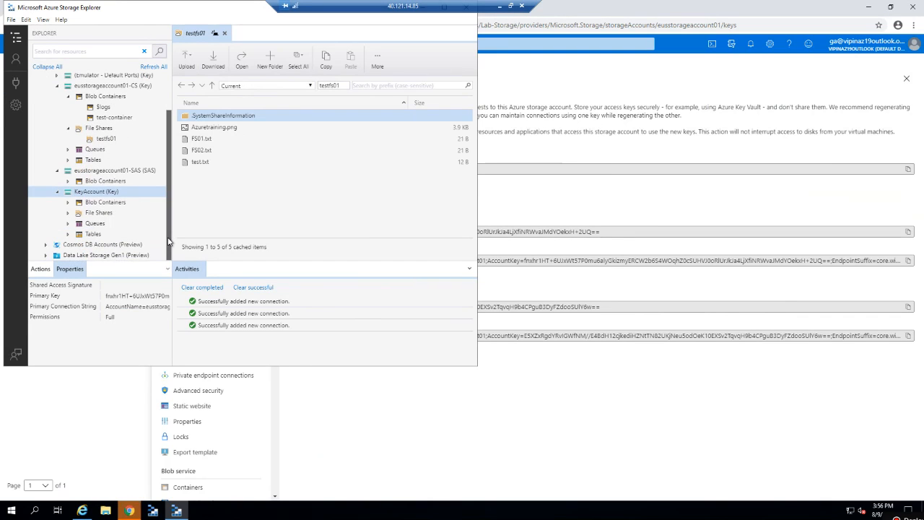
Expand KeyAccount's Blob Containers and open test-container.
{"action": "left_click", "coordinate": [101, 205]}
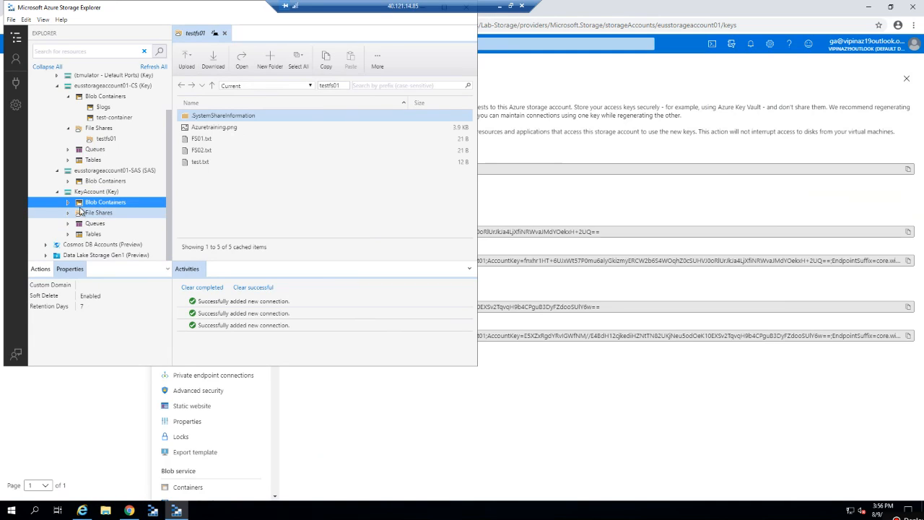
{"action": "left_click", "coordinate": [69, 204]}
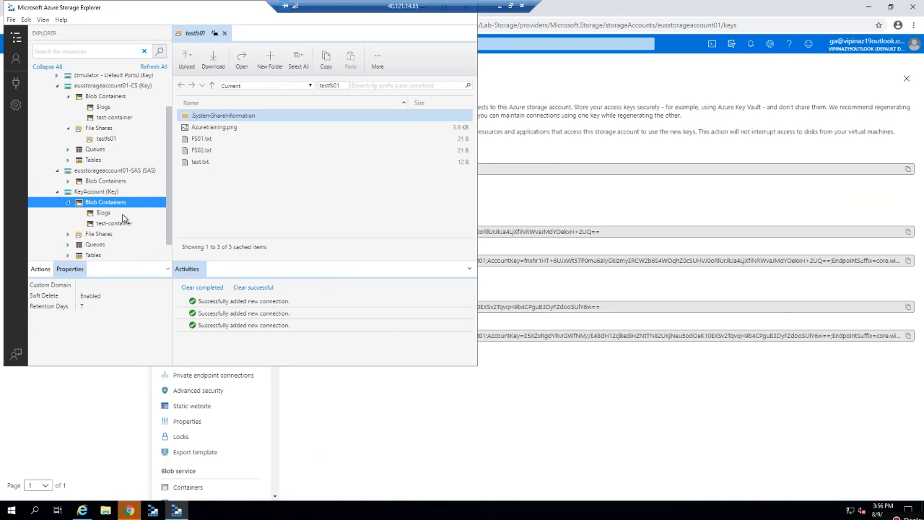
{"action": "left_click", "coordinate": [111, 225]}
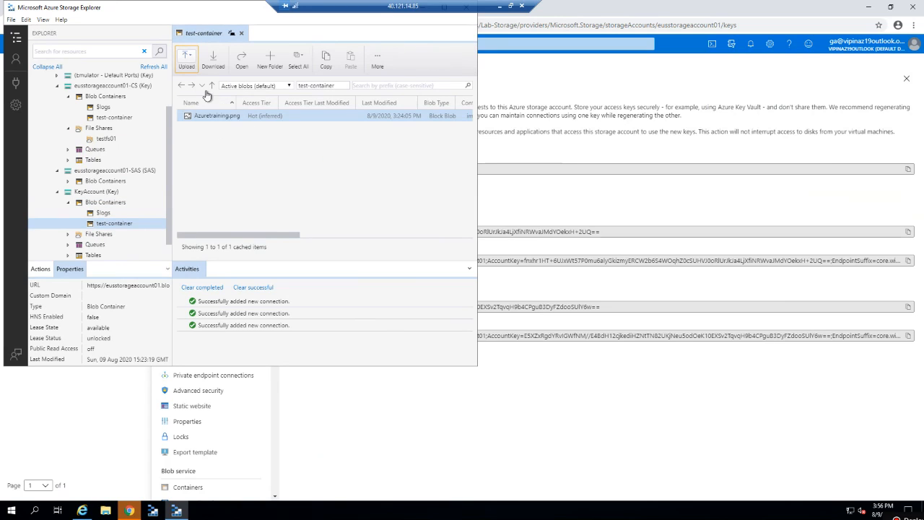
Open KeyAccount's testfs01 file share, then begin connecting new storage.
{"action": "left_click", "coordinate": [69, 204]}
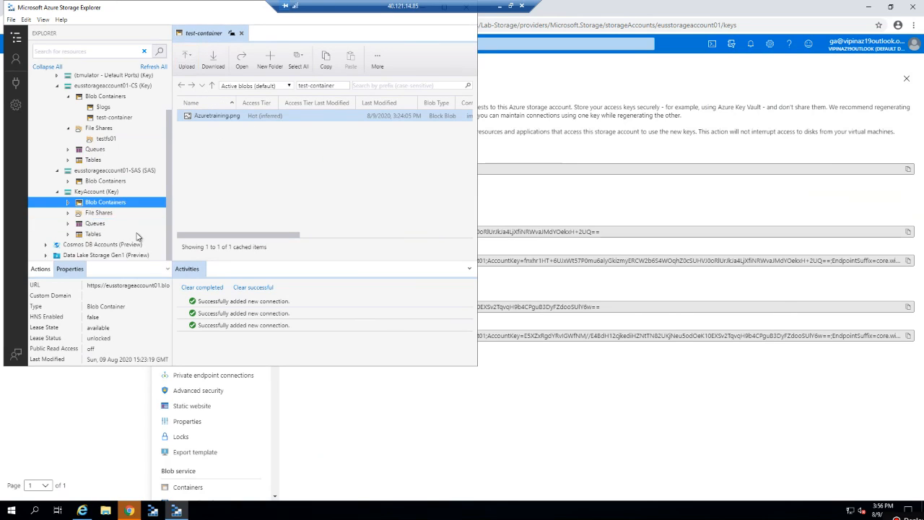
{"action": "left_click", "coordinate": [99, 214]}
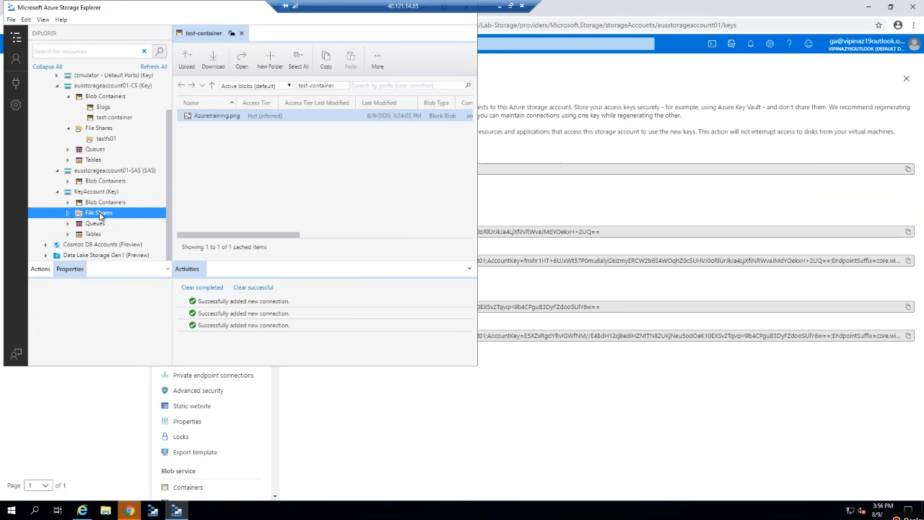
{"action": "left_click", "coordinate": [69, 213]}
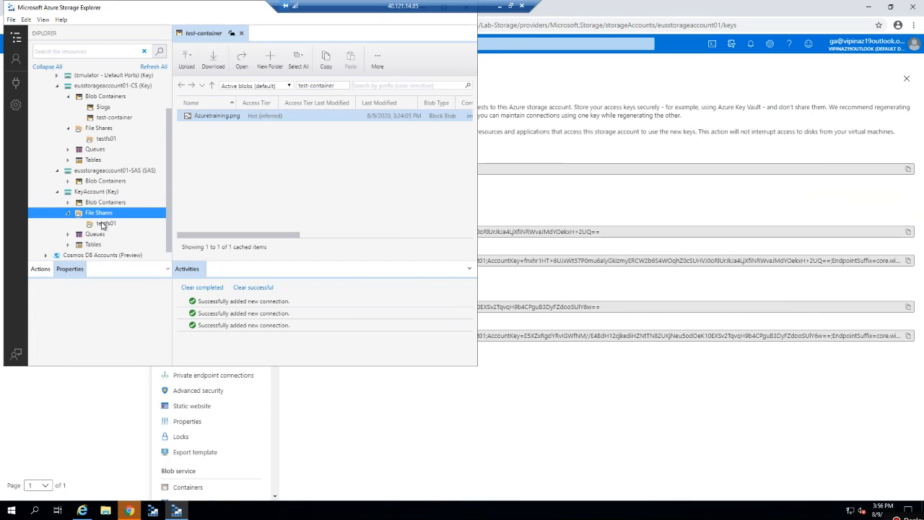
{"action": "left_click", "coordinate": [104, 224]}
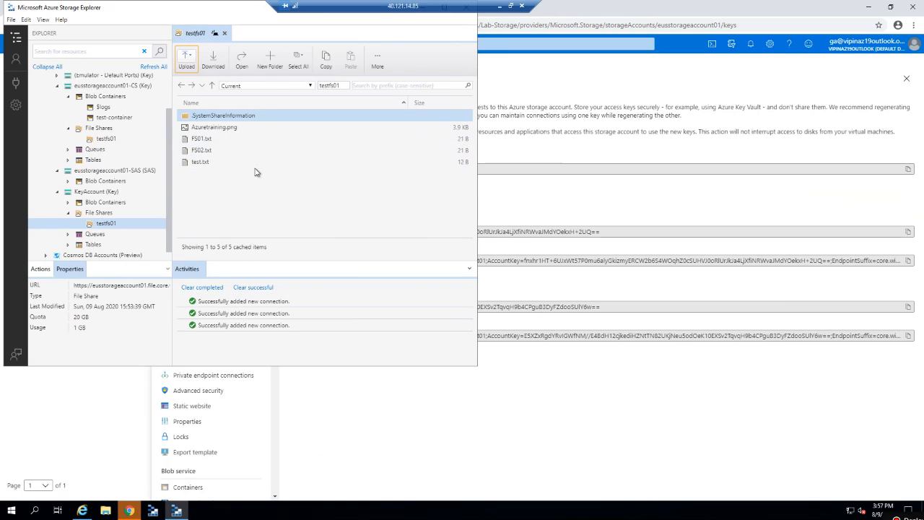
{"action": "left_click", "coordinate": [15, 85]}
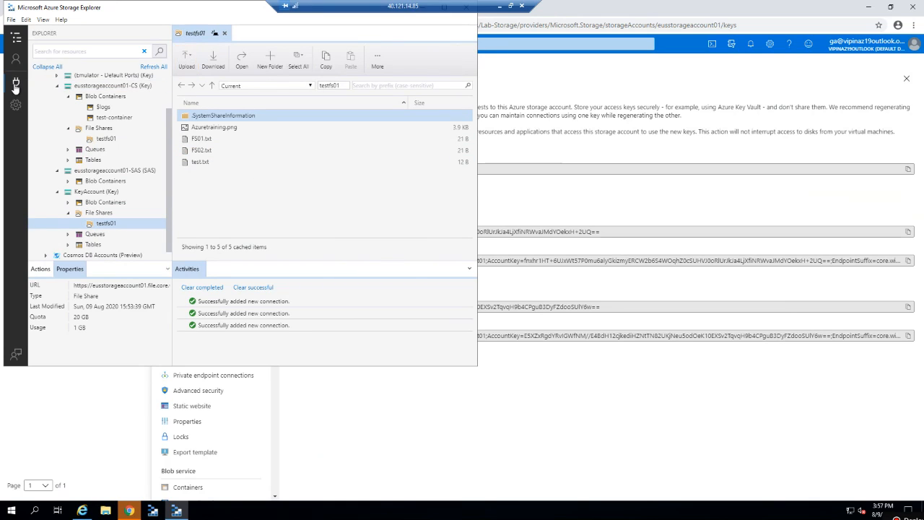